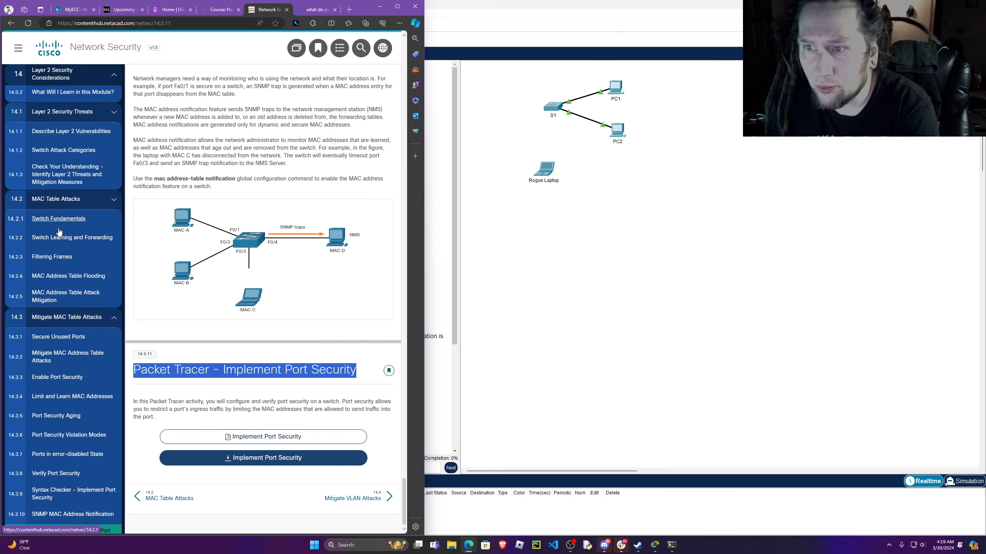
Review the Network Security course topics on MAC address table flooding, securing unused ports, enabling port security, violation modes and error-disabled ports.
{"action": "scroll", "coordinate": [99, 279], "scroll_direction": "down", "scroll_amount": 10}
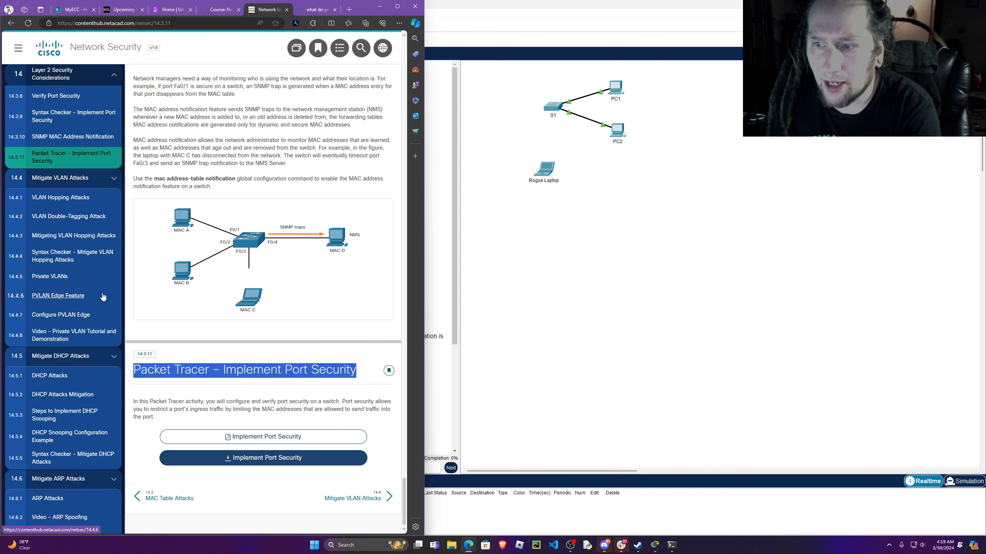
{"action": "scroll", "coordinate": [102, 293], "scroll_direction": "up", "scroll_amount": 6}
{"action": "scroll", "coordinate": [102, 287], "scroll_direction": "up", "scroll_amount": 4}
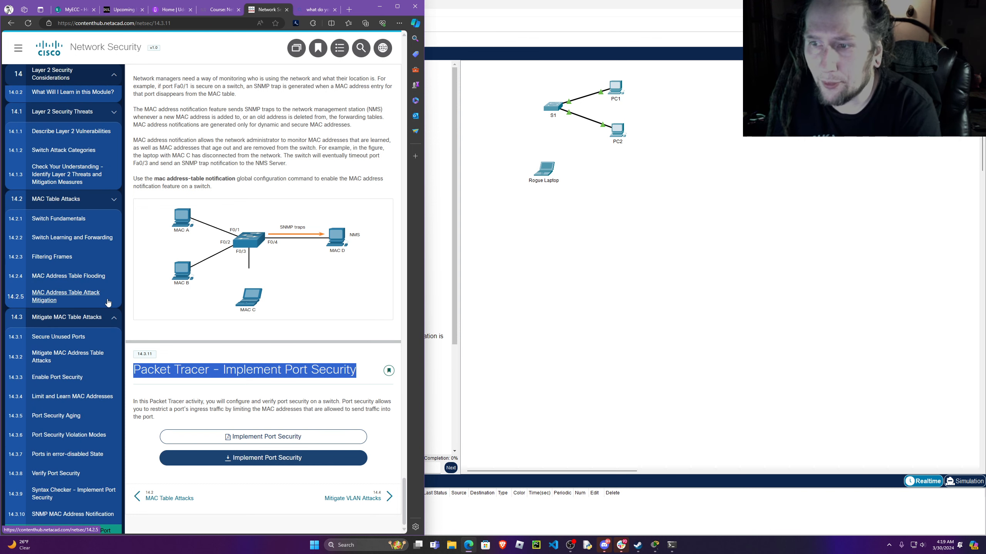
{"action": "left_click", "coordinate": [56, 277]}
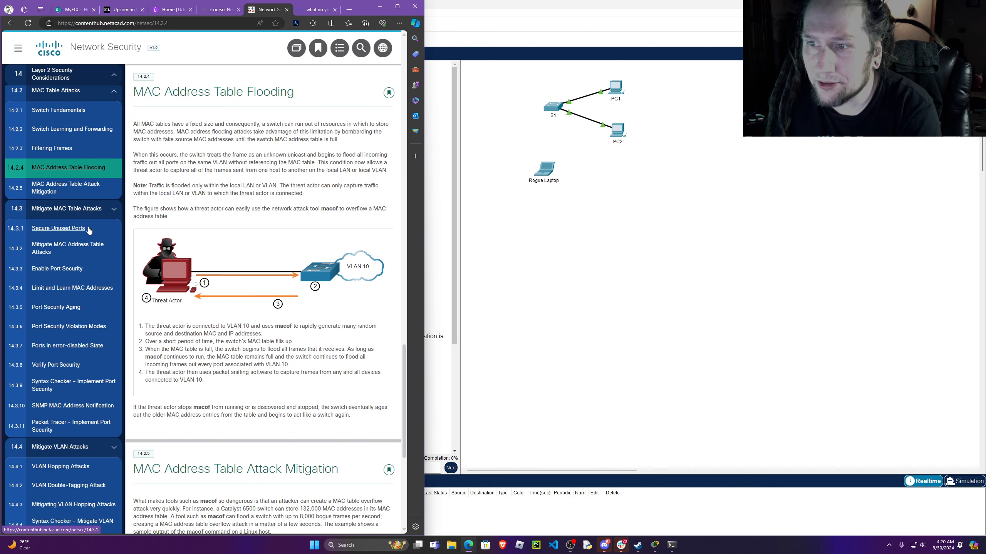
{"action": "left_click", "coordinate": [89, 230]}
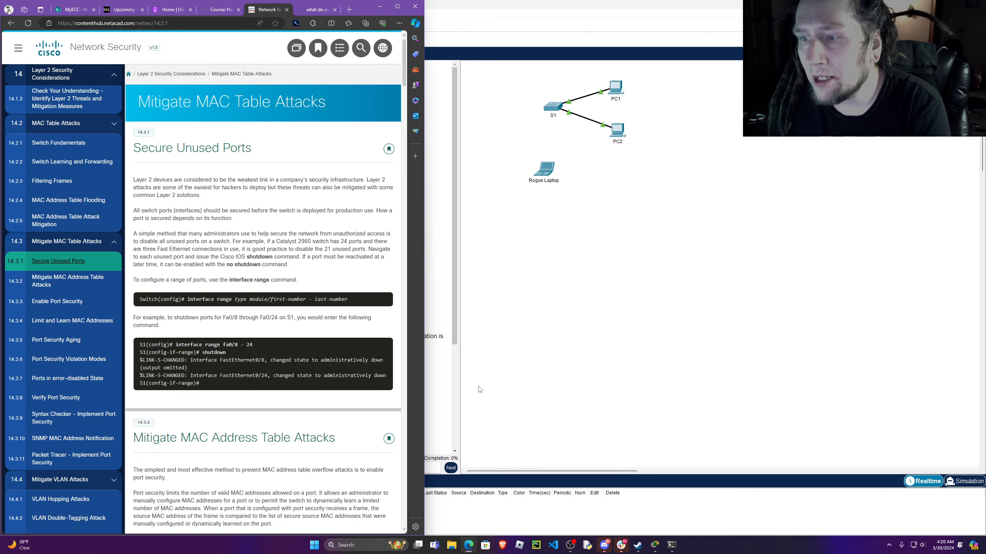
{"action": "scroll", "coordinate": [288, 420], "scroll_direction": "down", "scroll_amount": 12}
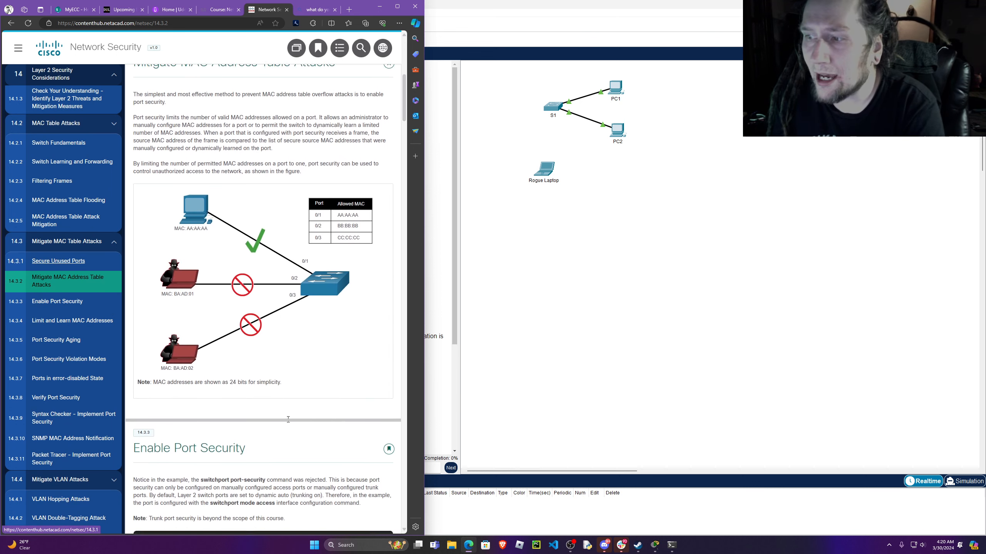
{"action": "scroll", "coordinate": [288, 419], "scroll_direction": "down", "scroll_amount": 6}
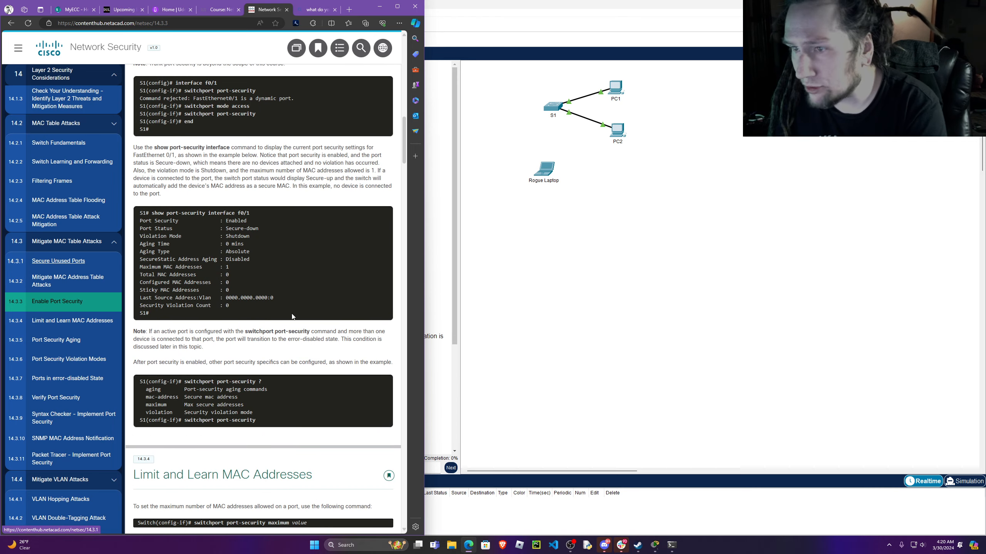
{"action": "scroll", "coordinate": [219, 387], "scroll_direction": "down", "scroll_amount": 15}
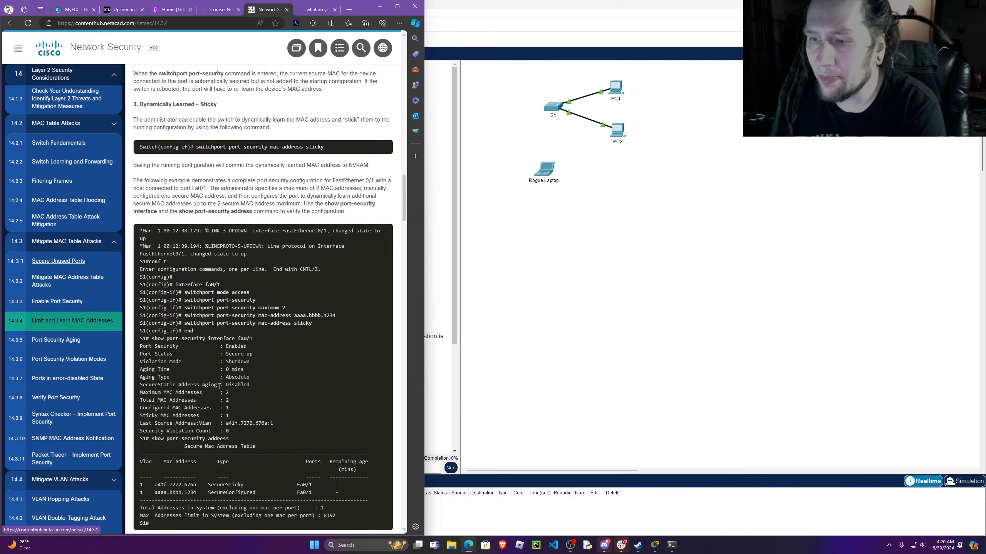
{"action": "scroll", "coordinate": [219, 387], "scroll_direction": "down", "scroll_amount": 18}
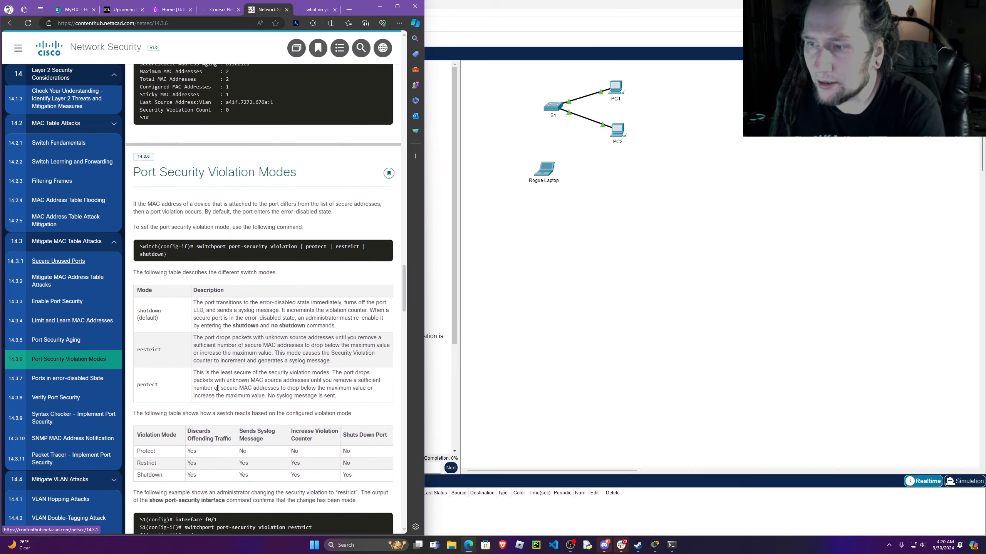
{"action": "scroll", "coordinate": [217, 388], "scroll_direction": "down", "scroll_amount": 10}
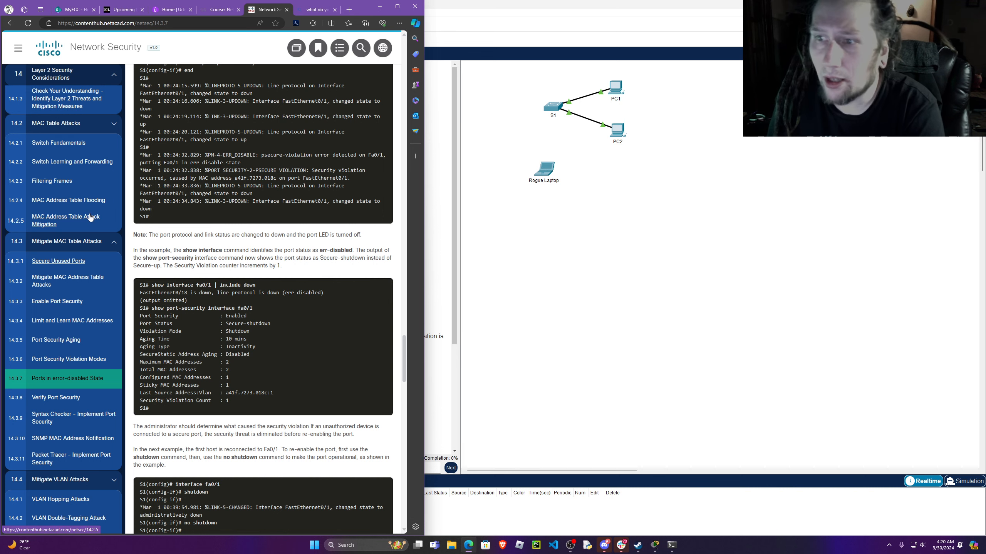
Switch to Packet Tracer and read the activity's addressing table, objectives and Part 1 port security instructions.
{"action": "left_click", "coordinate": [380, 6]}
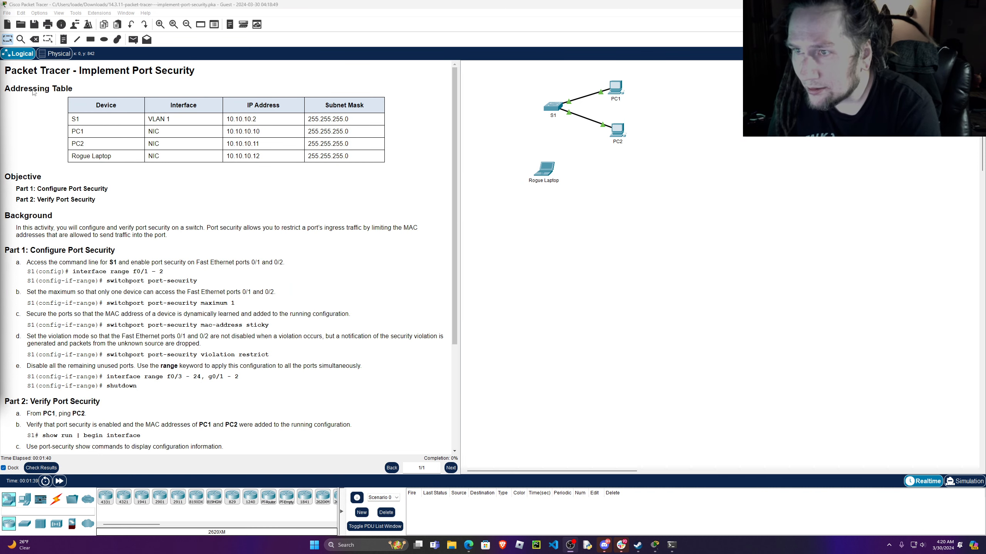
{"action": "left_click_drag", "start_coordinate": [10, 89], "coordinate": [107, 104]}
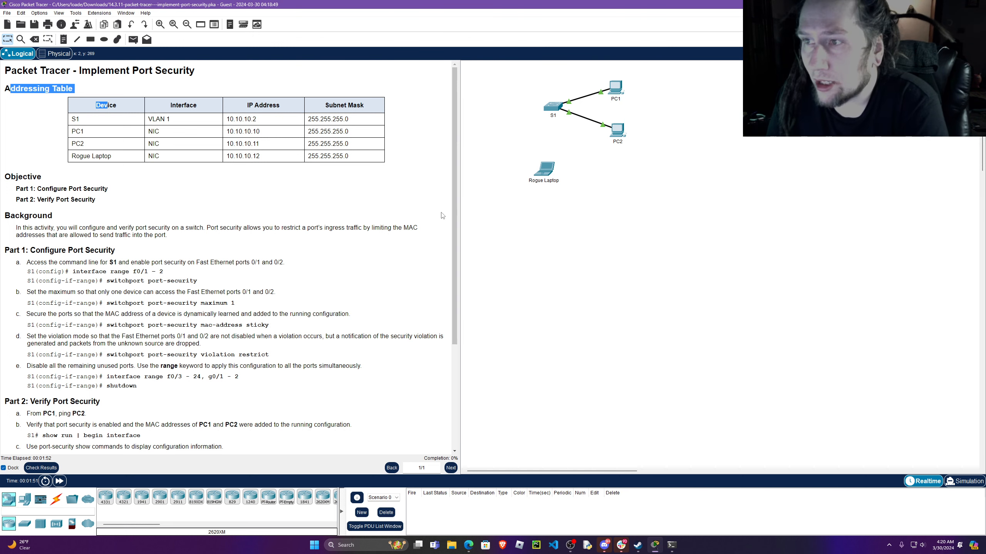
{"action": "left_click_drag", "start_coordinate": [356, 162], "coordinate": [70, 118]}
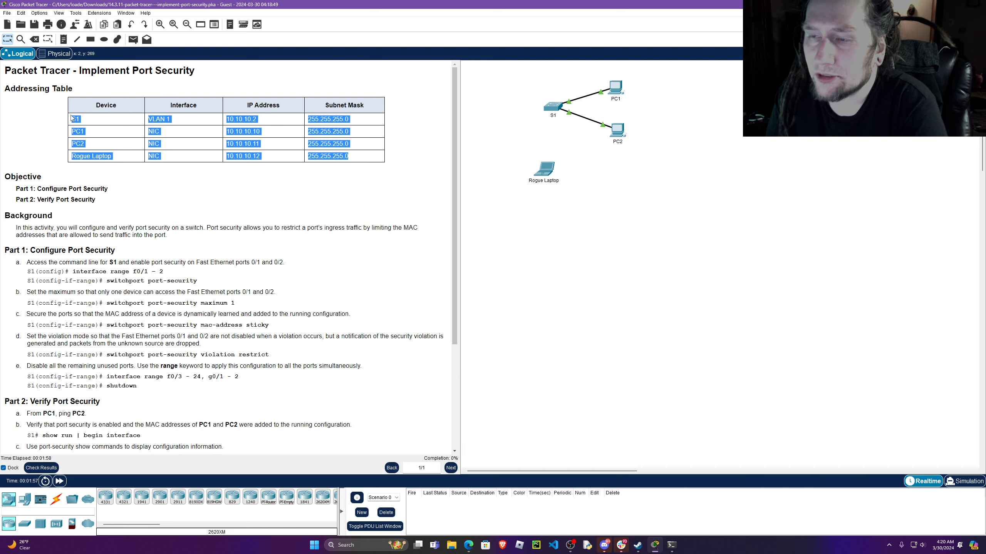
{"action": "left_click_drag", "start_coordinate": [71, 118], "coordinate": [376, 157]}
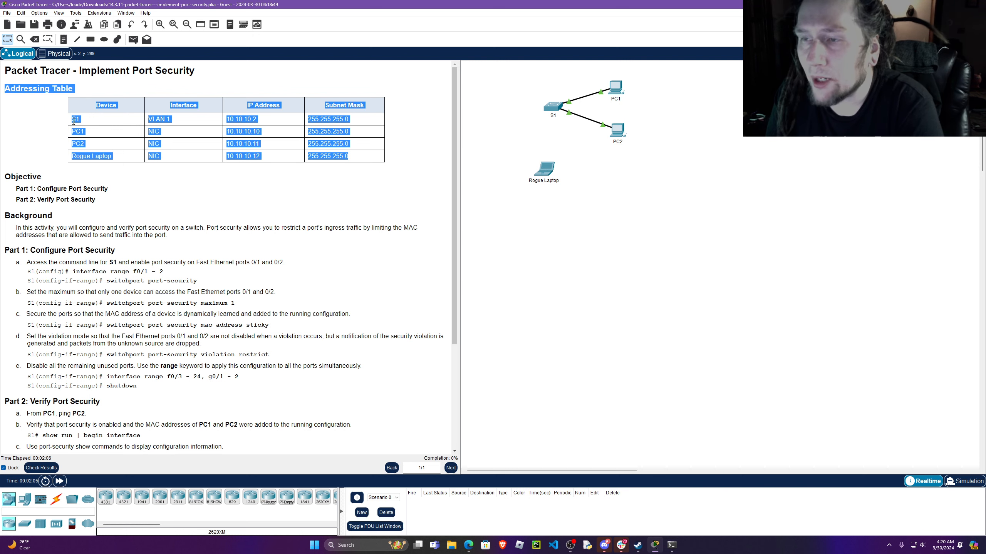
{"action": "left_click", "coordinate": [73, 122]}
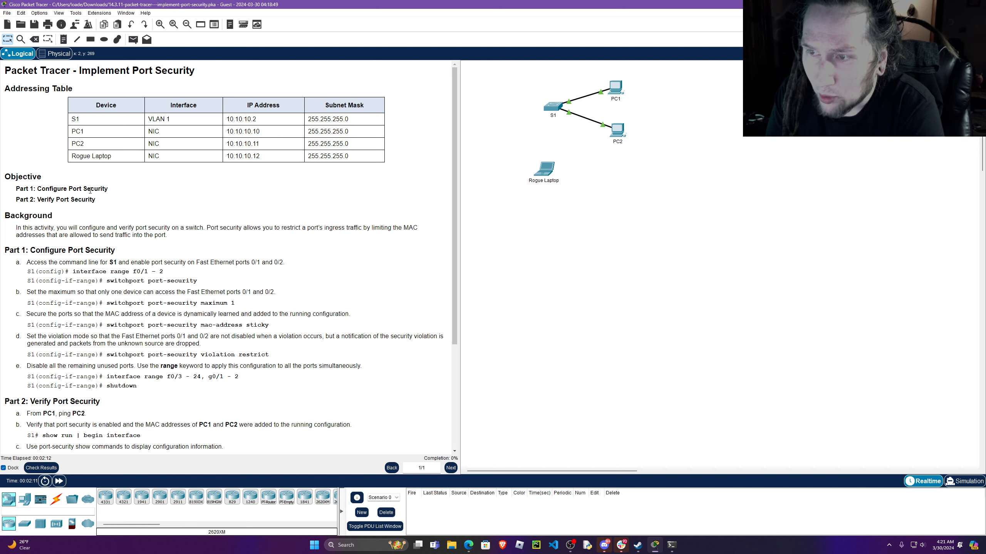
{"action": "left_click_drag", "start_coordinate": [17, 200], "coordinate": [105, 203]}
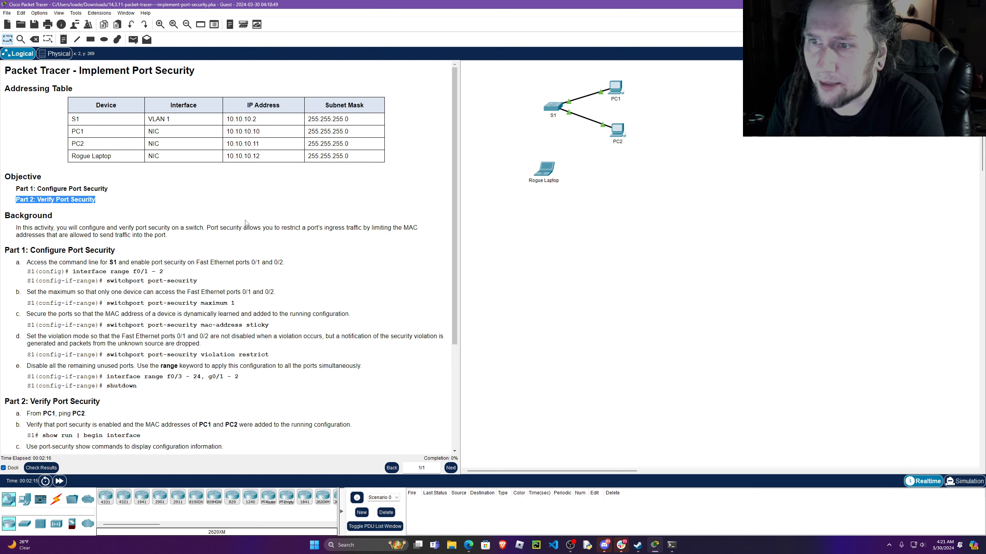
{"action": "scroll", "coordinate": [282, 207], "scroll_direction": "down", "scroll_amount": 1}
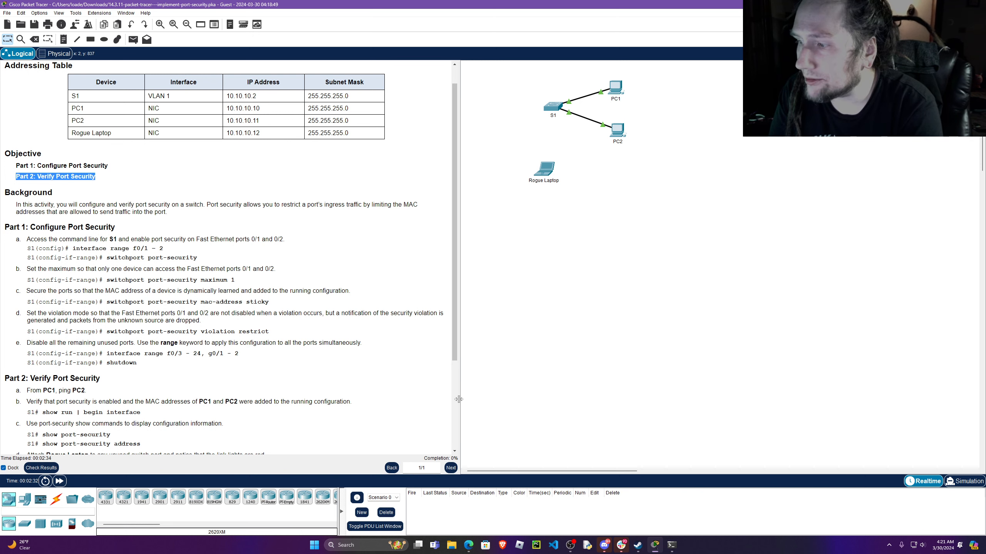
{"action": "left_click_drag", "start_coordinate": [459, 396], "coordinate": [435, 397]}
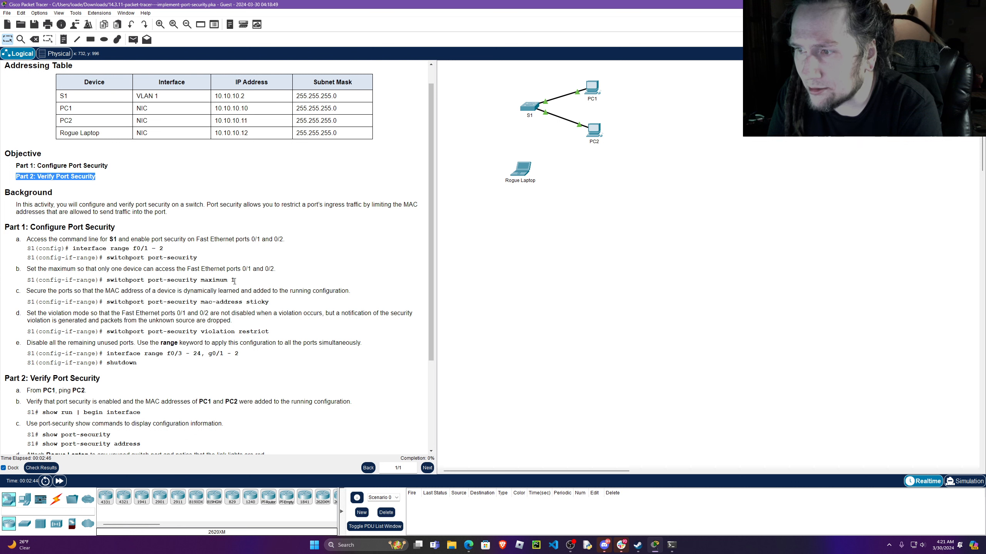
{"action": "left_click_drag", "start_coordinate": [234, 281], "coordinate": [108, 281]}
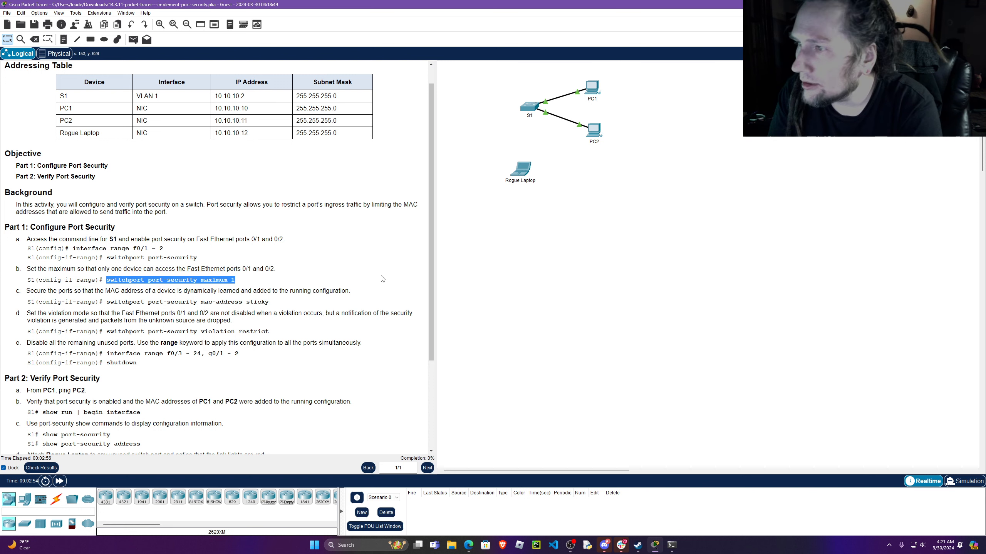
{"action": "left_click", "coordinate": [26, 239]}
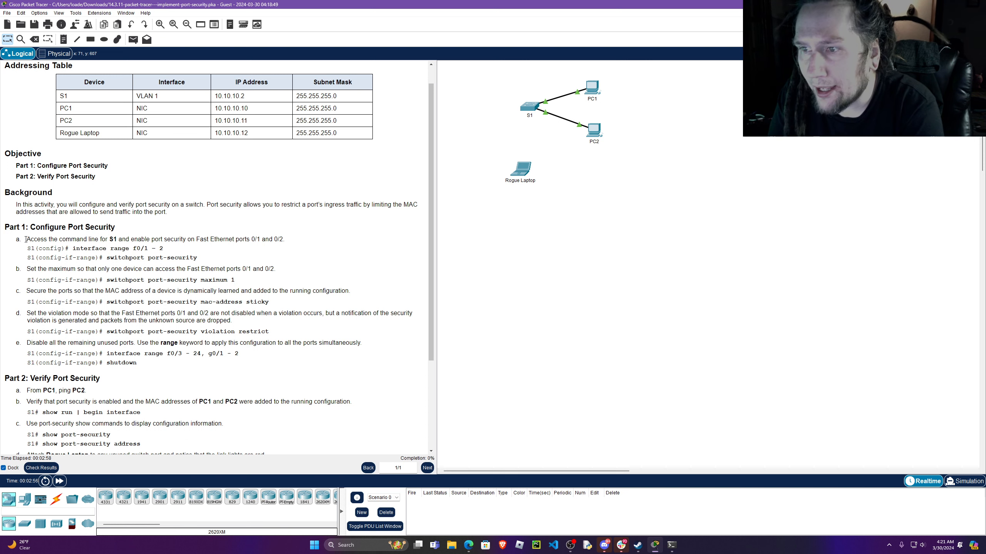
{"action": "left_click_drag", "start_coordinate": [26, 239], "coordinate": [283, 239]}
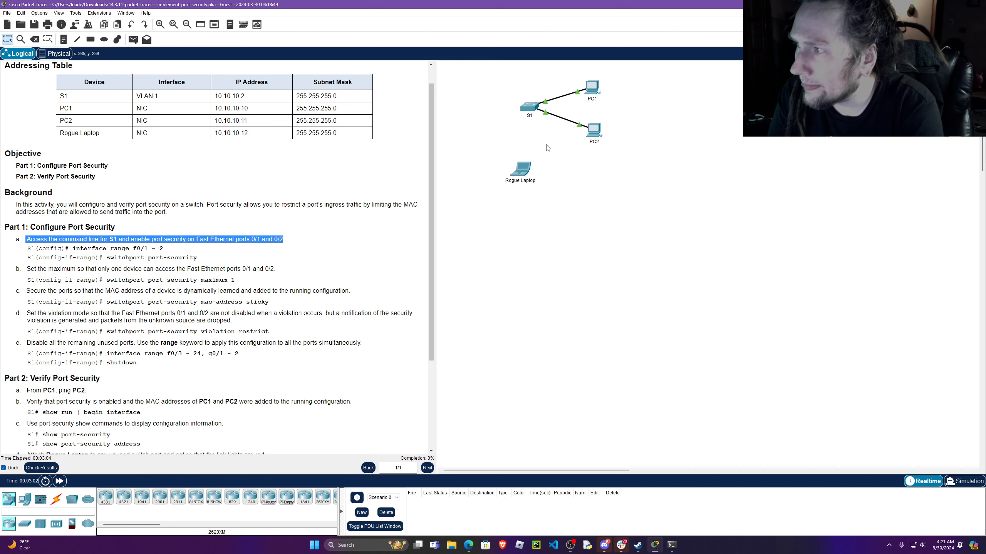
Open switch S1's command line, keep its window on top, widen it and place it clear of the instructions.
{"action": "left_click", "coordinate": [535, 108]}
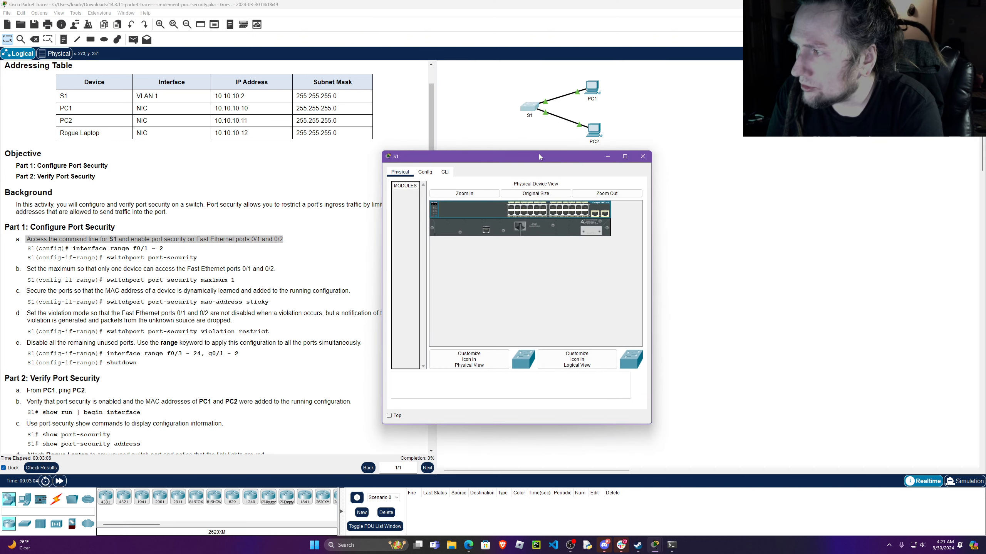
{"action": "left_click_drag", "start_coordinate": [539, 154], "coordinate": [760, 172]}
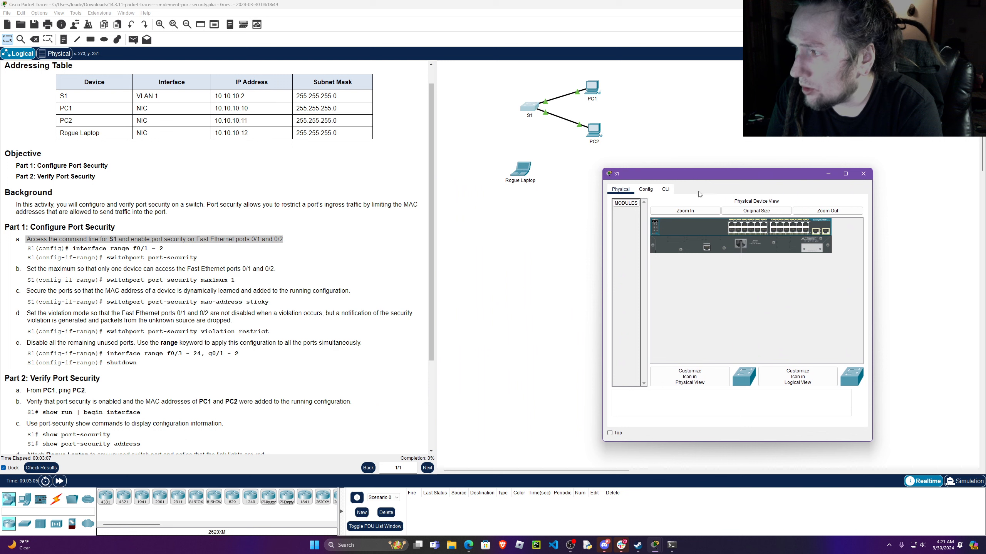
{"action": "left_click", "coordinate": [666, 190]}
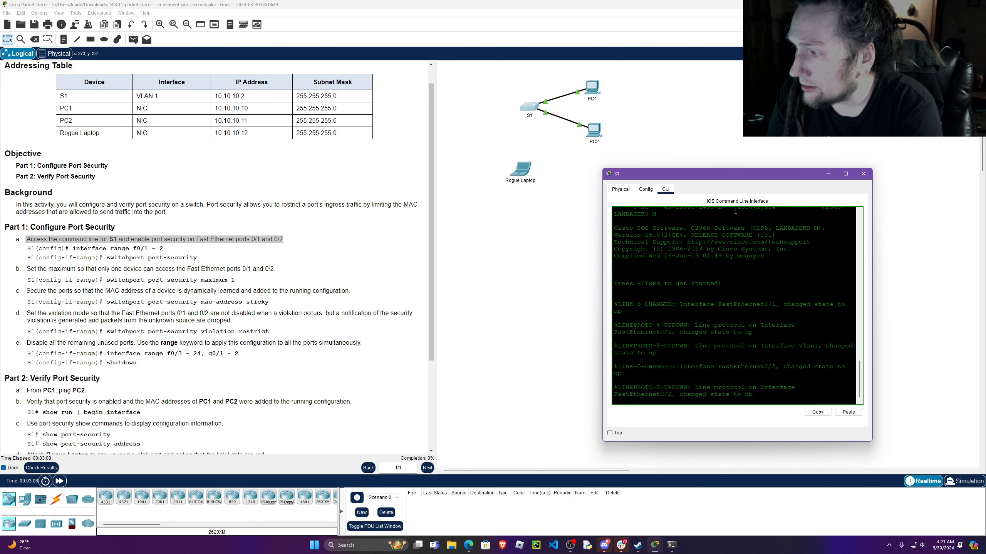
{"action": "left_click", "coordinate": [610, 432]}
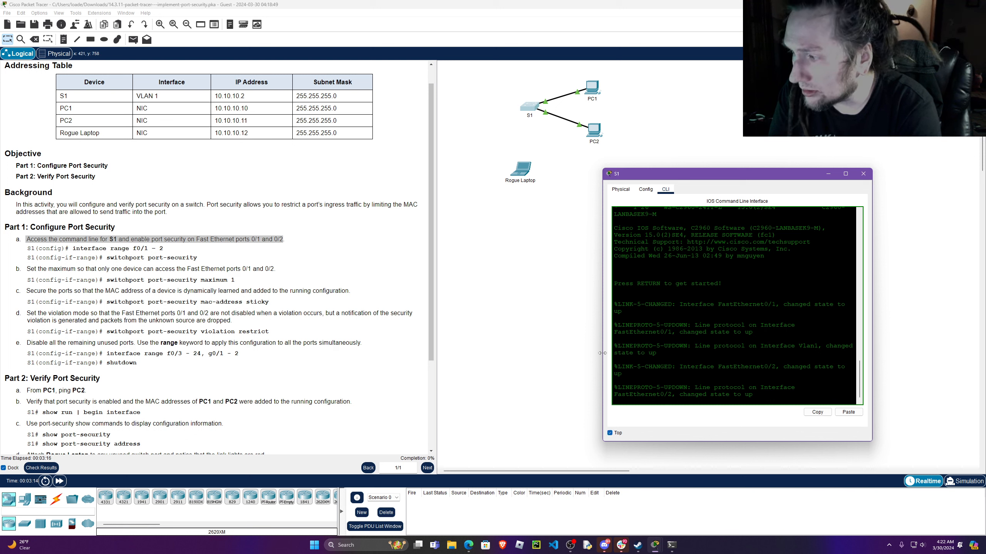
{"action": "left_click_drag", "start_coordinate": [603, 354], "coordinate": [530, 355]}
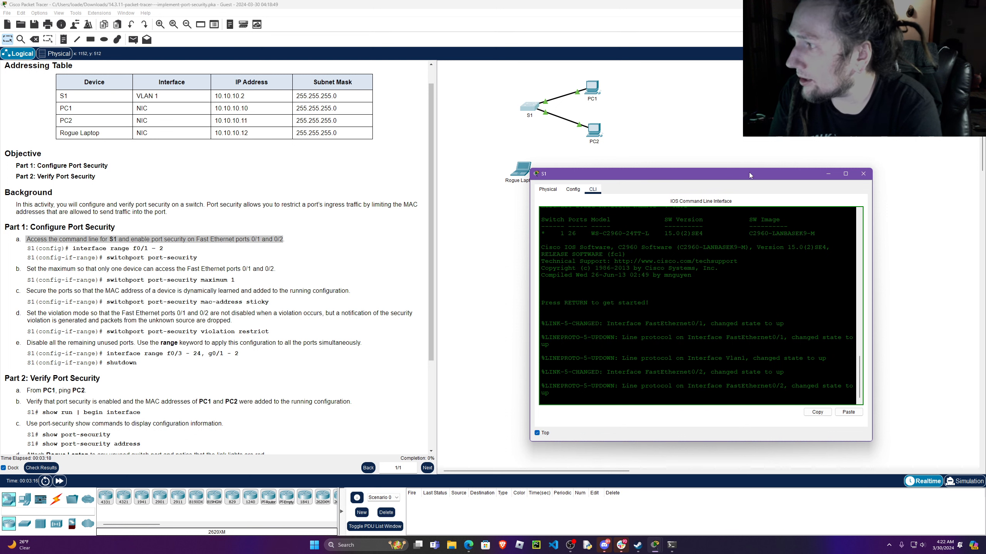
{"action": "left_click_drag", "start_coordinate": [750, 173], "coordinate": [832, 76]}
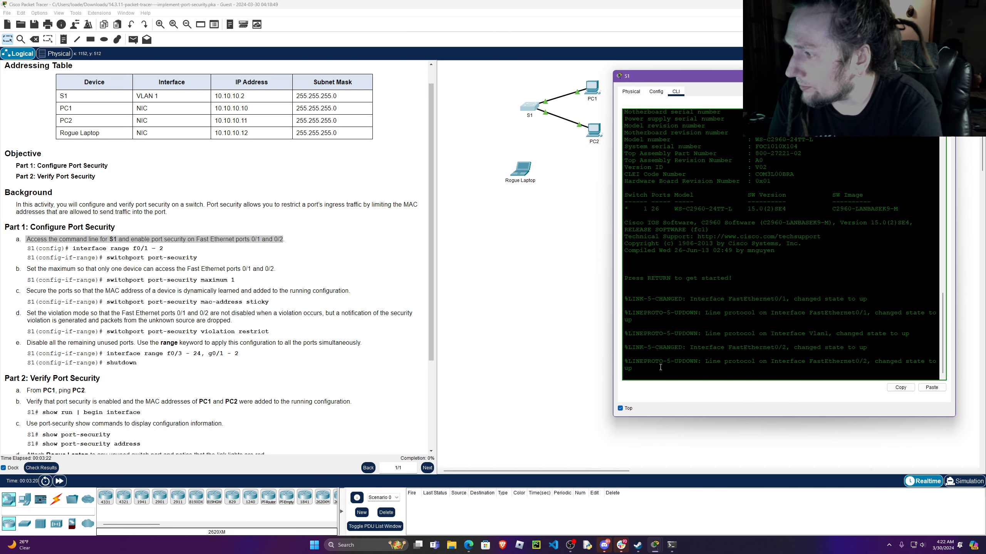
Enter privileged mode and global configuration mode on S1 with enable and conf t.
{"action": "key", "text": "Return"}
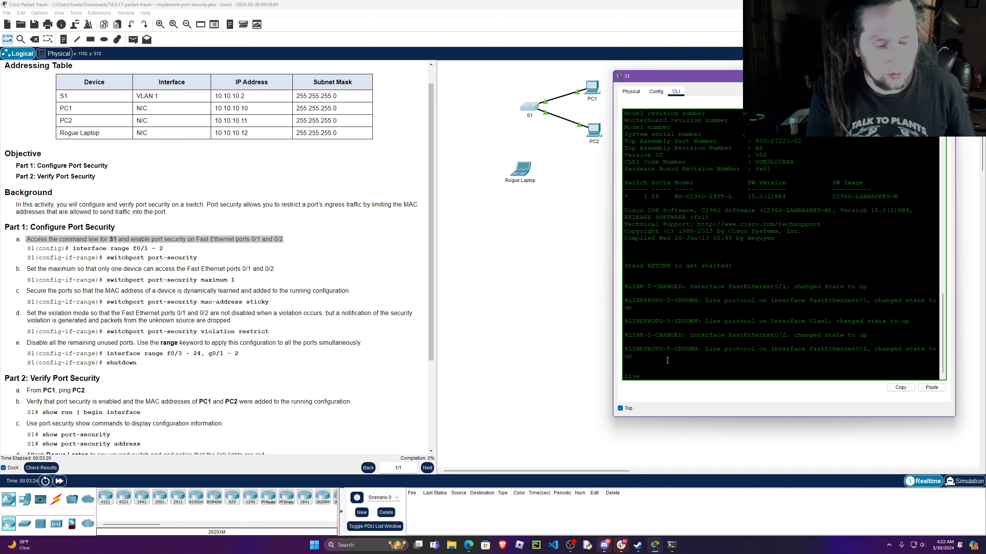
{"action": "type", "text": "enable"}
{"action": "key", "text": "Return"}
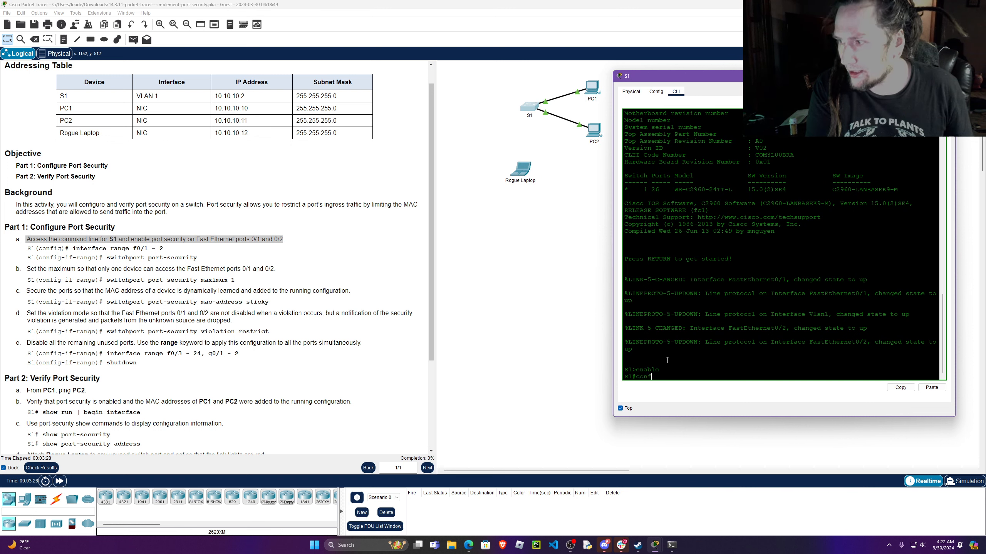
{"action": "type", "text": "conf t"}
{"action": "key", "text": "Return"}
{"action": "key", "text": "Return"}
{"action": "key", "text": "Return"}
{"action": "key", "text": "Return"}
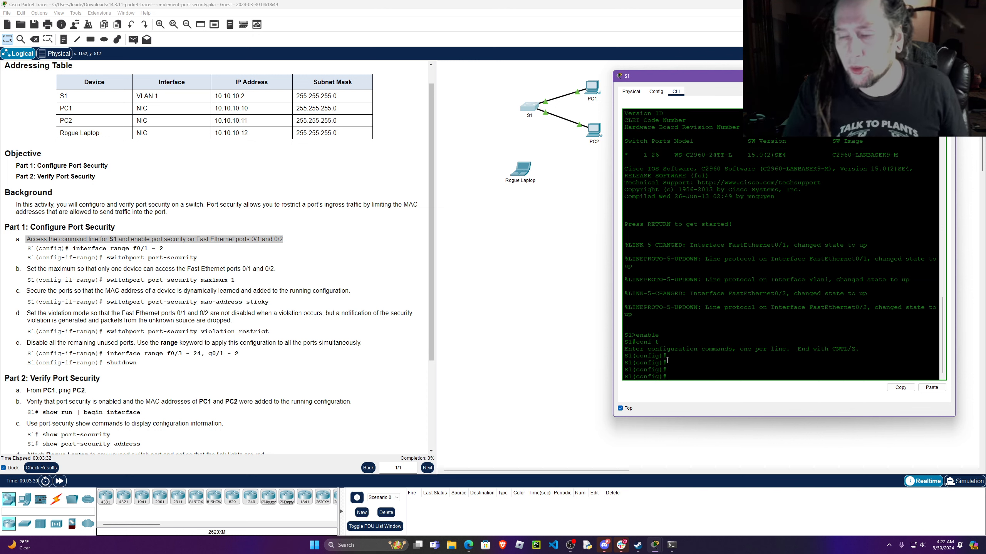
Enter interface configuration for Fast Ethernet ports 0/1 and 0/2 together with interface range f0/1-2.
{"action": "left_click", "coordinate": [162, 248]}
{"action": "mouse_move", "coordinate": [27, 257]}
{"action": "left_mouse_down"}
{"action": "mouse_move", "coordinate": [80, 258]}
{"action": "mouse_move", "coordinate": [30, 249]}
{"action": "left_mouse_up"}
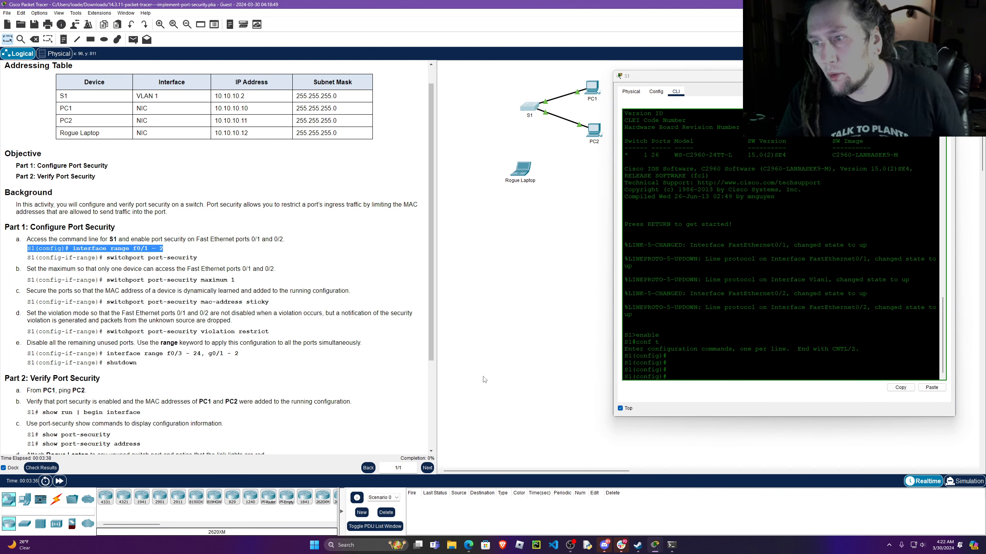
{"action": "left_click", "coordinate": [681, 372]}
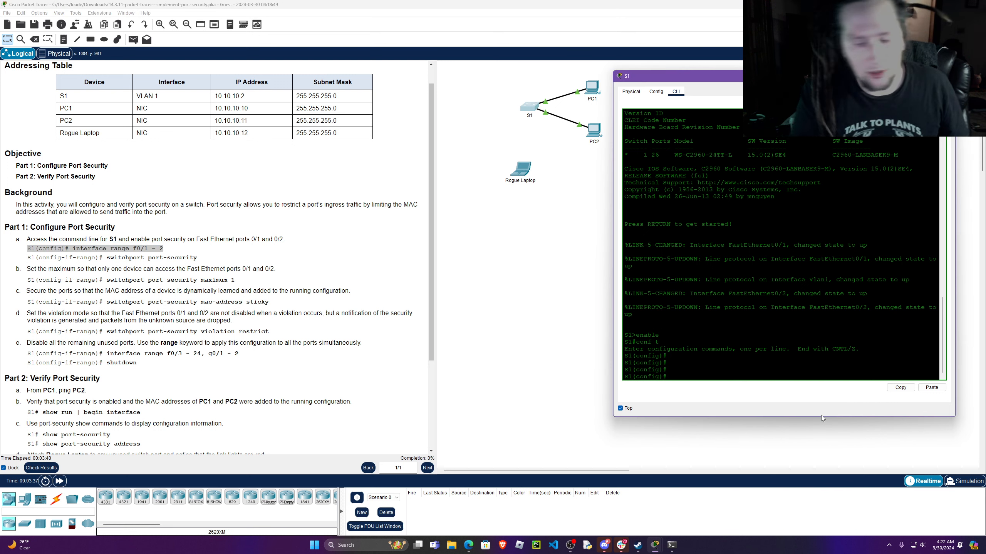
{"action": "type", "text": "inter"}
{"action": "key", "text": "Tab"}
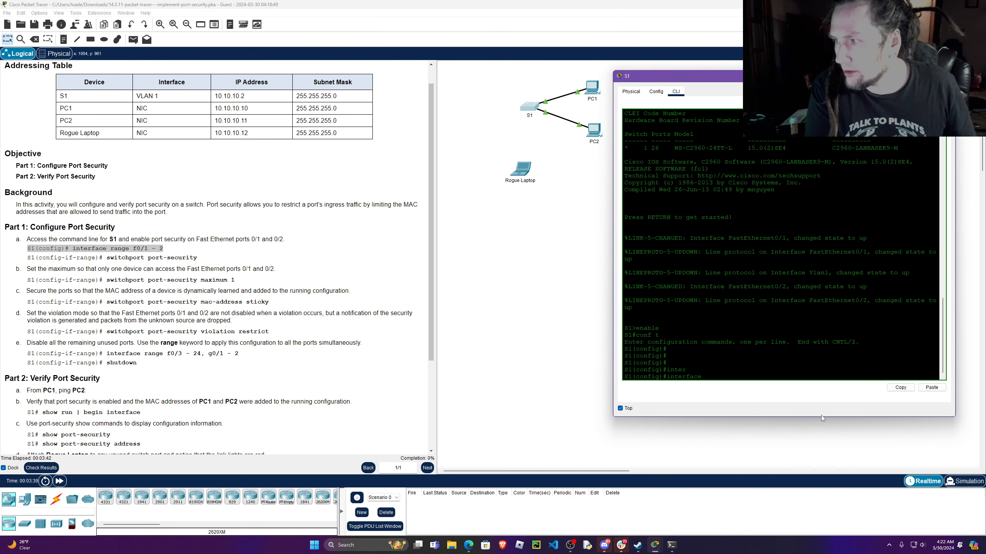
{"action": "type", "text": "range "}
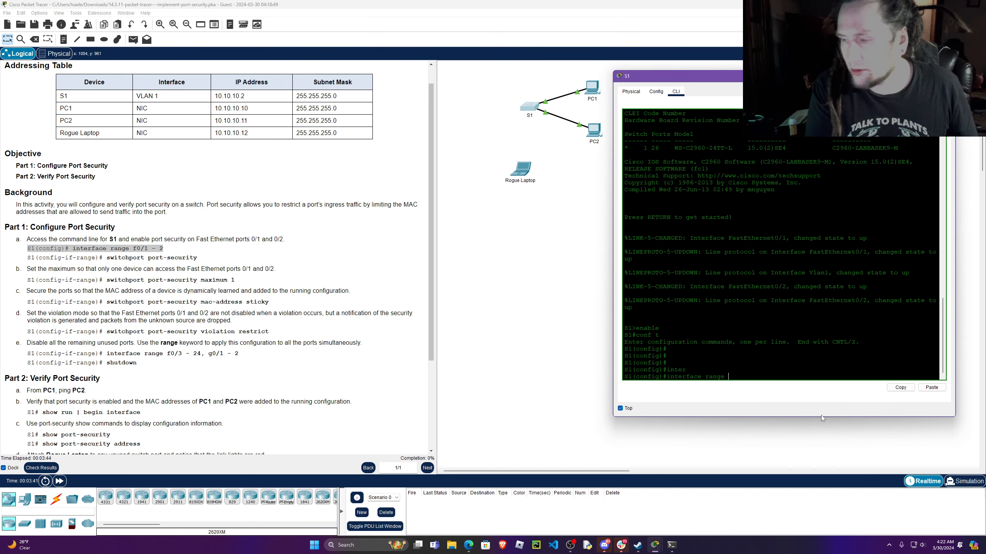
{"action": "type", "text": "ff0/1-2"}
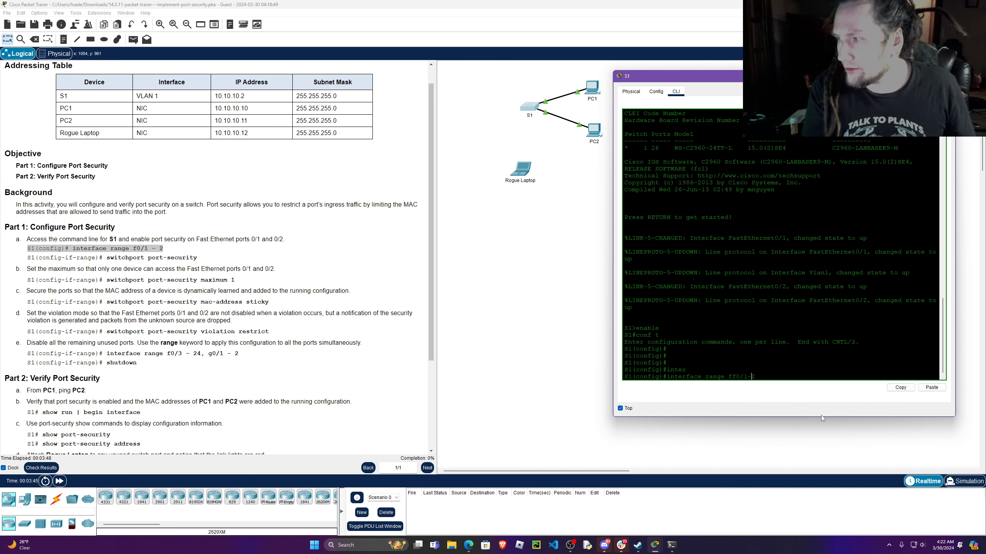
{"action": "key", "text": "Left"}
{"action": "key", "text": "BackSpace"}
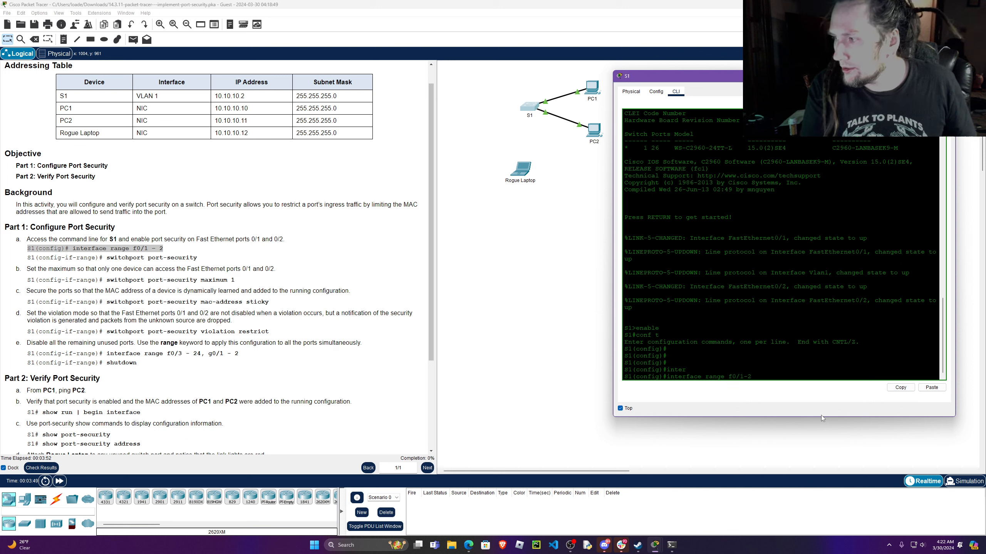
{"action": "key", "text": "Return"}
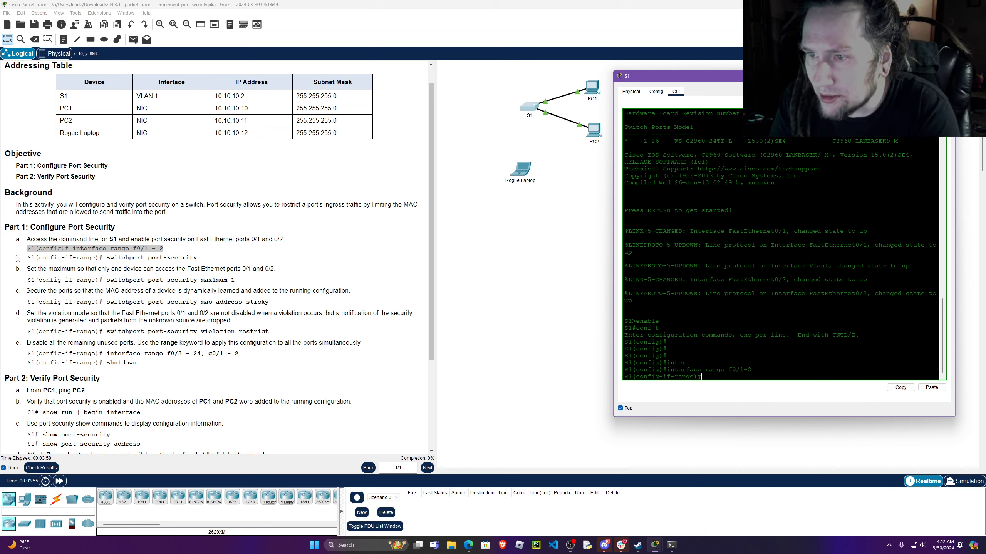
Enable port security on the f0/1-2 interface range with switchport port-security.
{"action": "left_click_drag", "start_coordinate": [27, 259], "coordinate": [203, 259]}
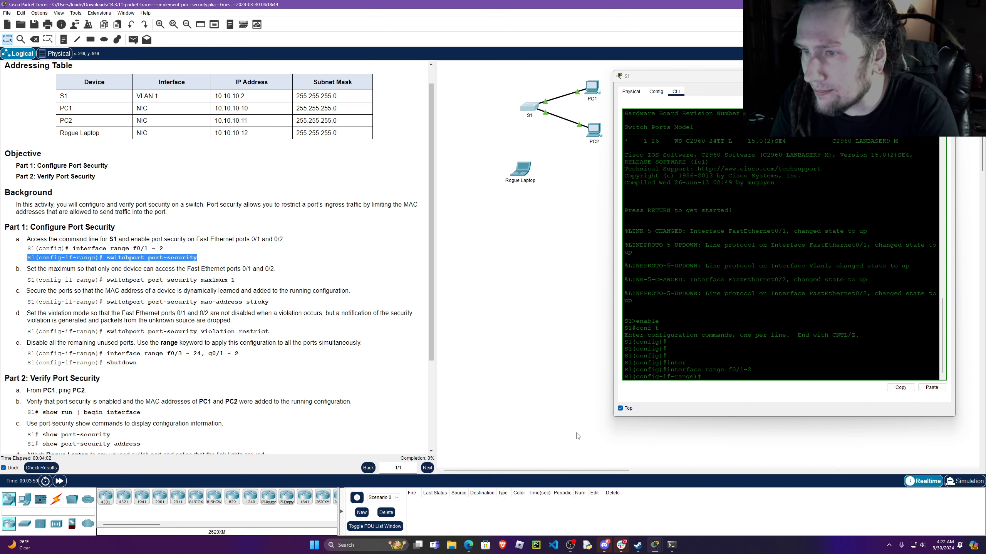
{"action": "left_click", "coordinate": [733, 378]}
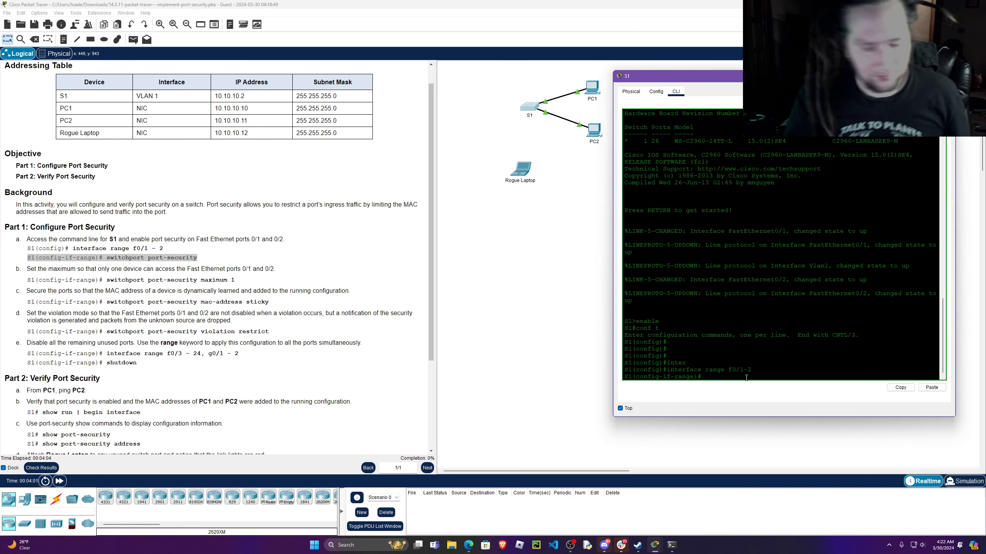
{"action": "type", "text": "swi"}
{"action": "key", "text": "Tab"}
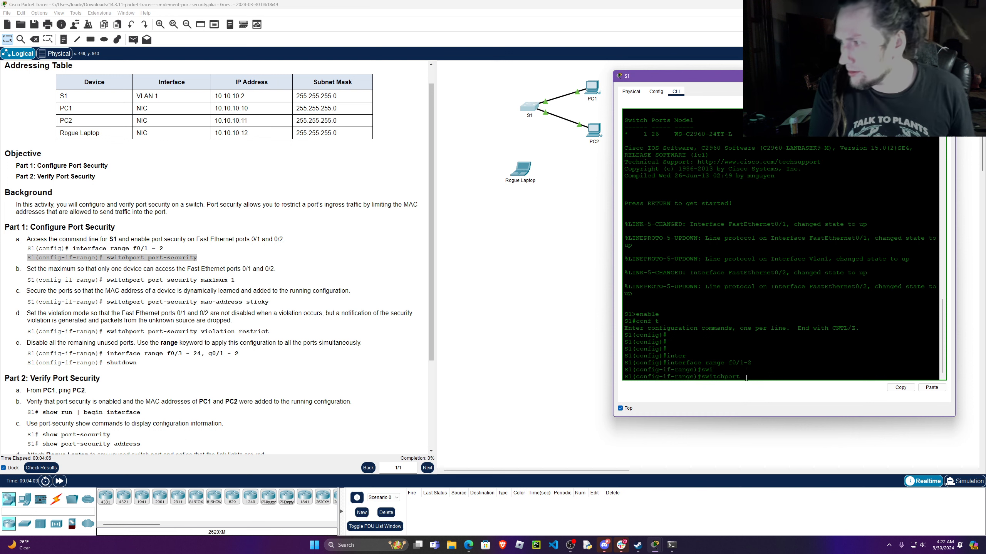
{"action": "type", "text": "por"}
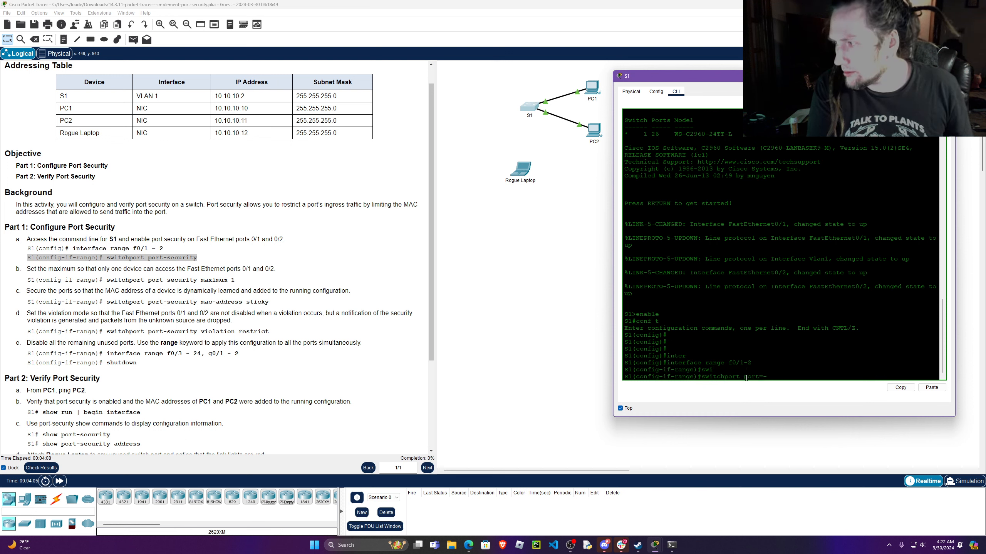
{"action": "type", "text": "t-"}
{"action": "key", "text": "Tab"}
{"action": "key", "text": "Return"}
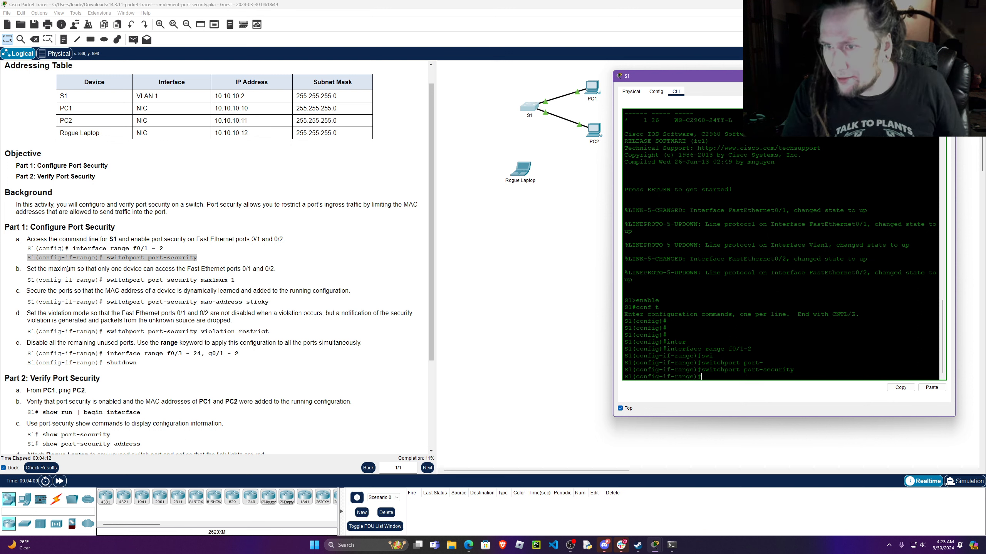
Read instruction b on the one-device maximum, then enlarge S1's command-line window and move it higher, clear of the topology devices.
{"action": "left_click", "coordinate": [29, 271]}
{"action": "left_click_drag", "start_coordinate": [32, 271], "coordinate": [179, 271]}
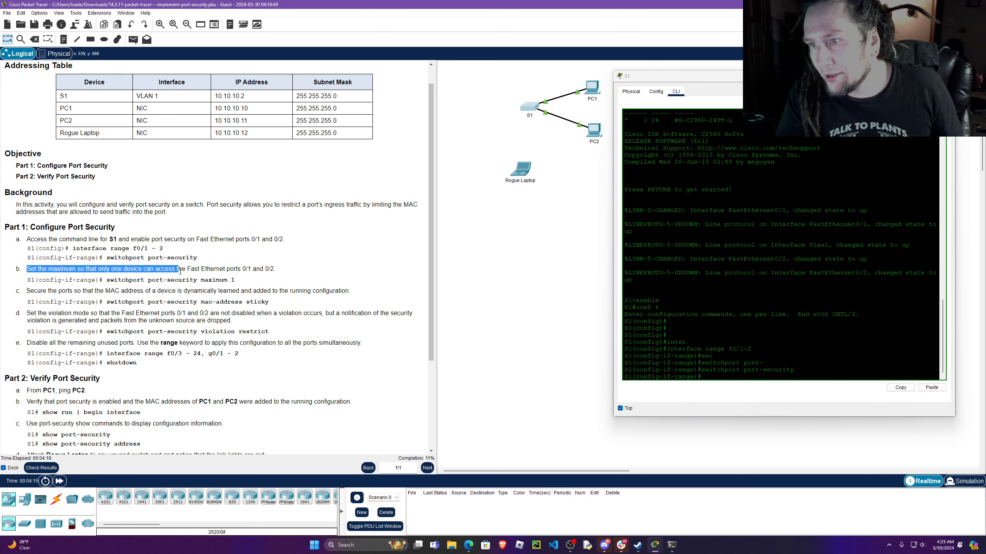
{"action": "left_click_drag", "start_coordinate": [180, 271], "coordinate": [272, 269]}
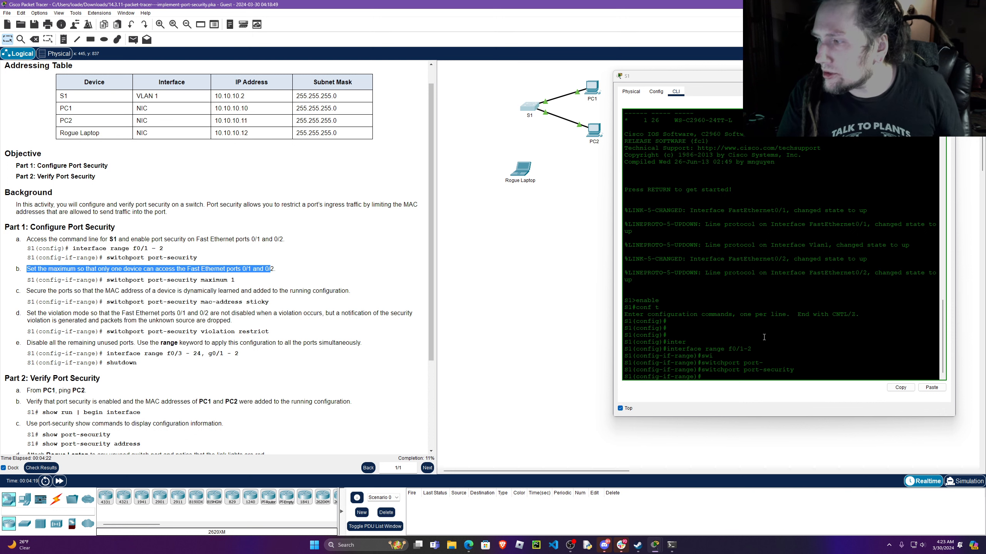
{"action": "scroll", "coordinate": [764, 338], "scroll_direction": "down", "scroll_amount": 1}
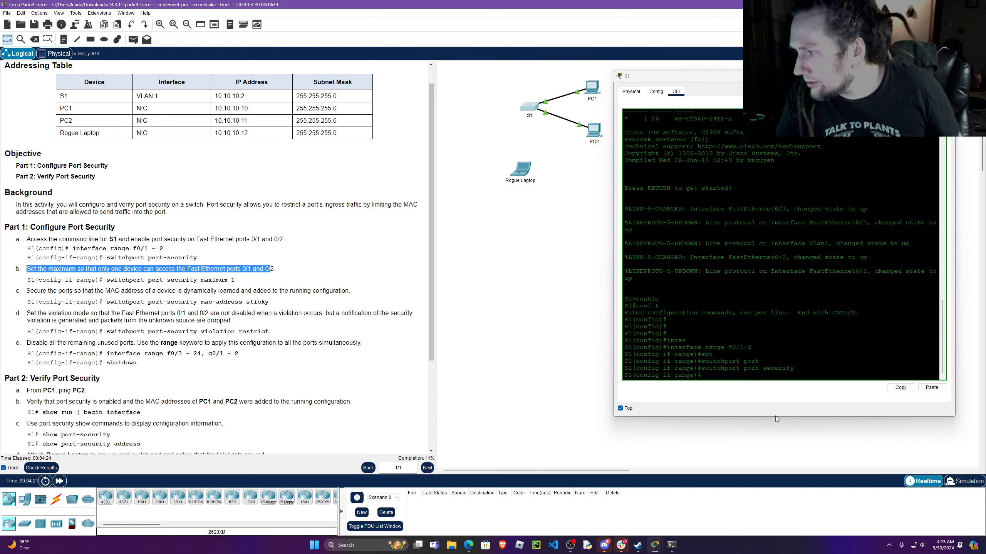
{"action": "left_click_drag", "start_coordinate": [775, 416], "coordinate": [775, 447]}
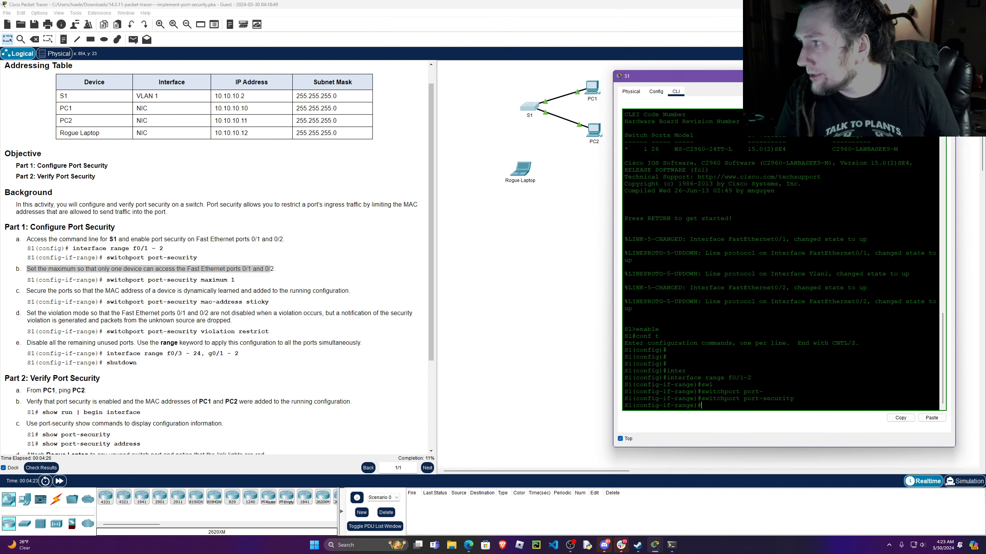
{"action": "left_click_drag", "start_coordinate": [780, 76], "coordinate": [781, 60]}
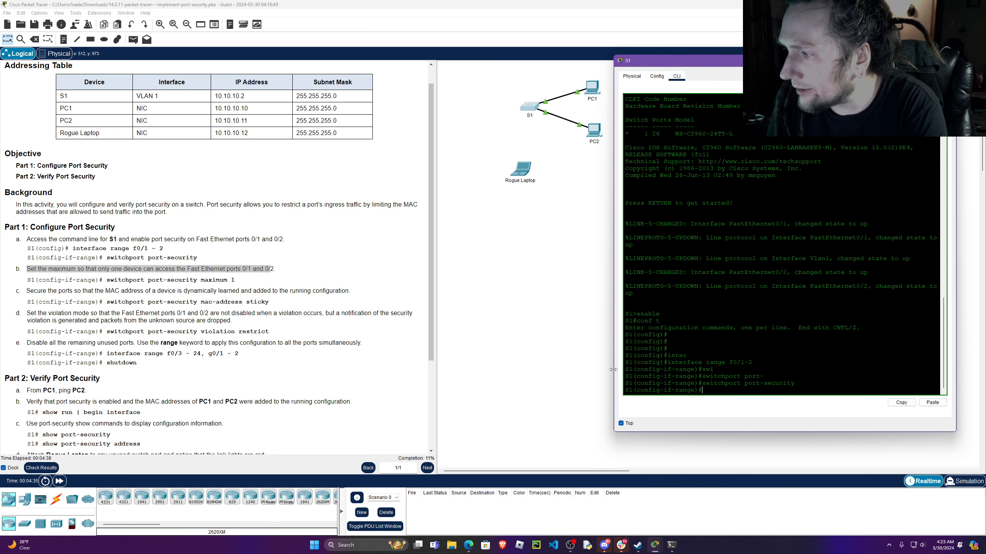
{"action": "left_click_drag", "start_coordinate": [613, 369], "coordinate": [594, 373]}
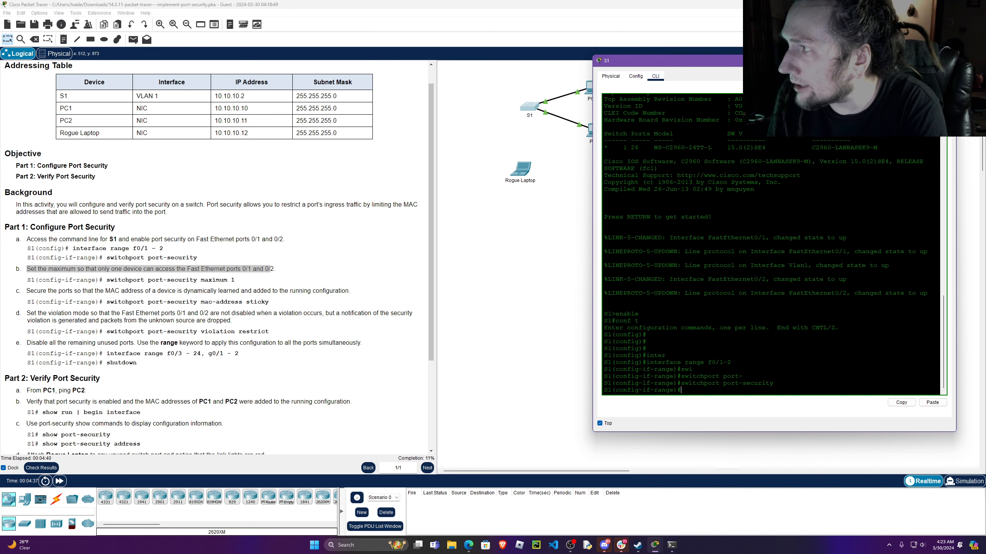
{"action": "left_click_drag", "start_coordinate": [797, 61], "coordinate": [819, 40]}
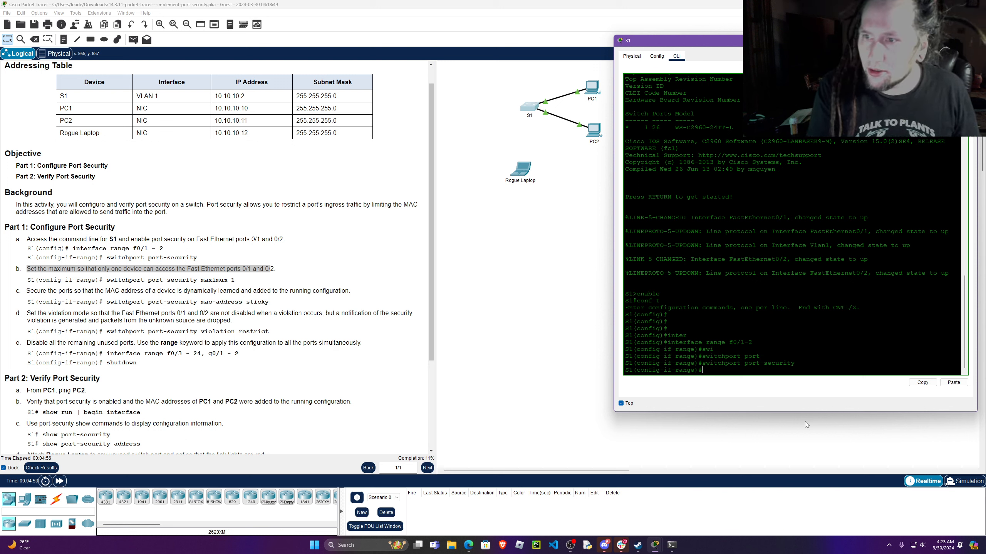
Limit ports f0/1-2 to a single device with switchport port-security maximum 1.
{"action": "type", "text": "swwit"}
{"action": "key", "text": "Tab"}
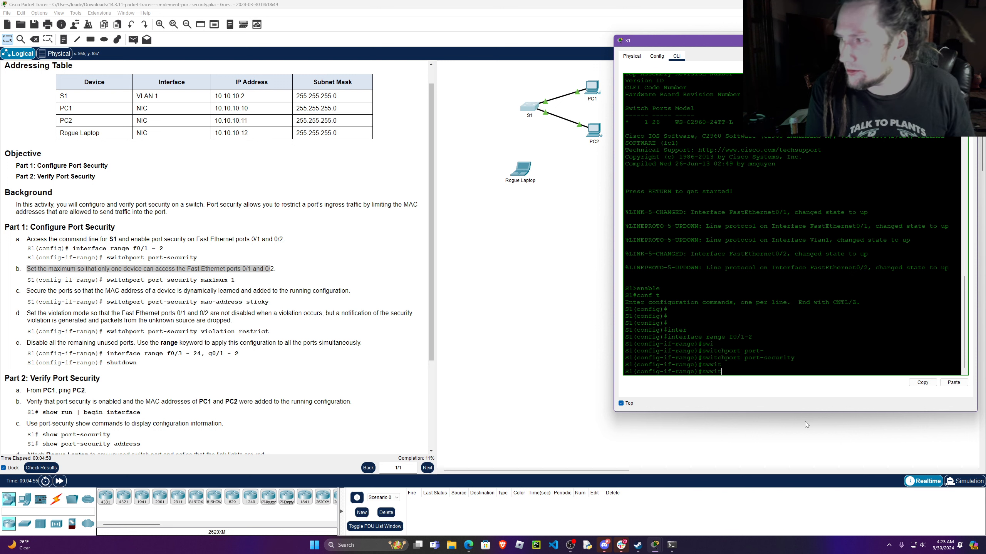
{"action": "key", "text": "BackSpace"}
{"action": "key", "text": "BackSpace"}
{"action": "key", "text": "BackSpace"}
{"action": "type", "text": "it"}
{"action": "key", "text": "Tab"}
{"action": "type", "text": "por"}
{"action": "key", "text": "Tab"}
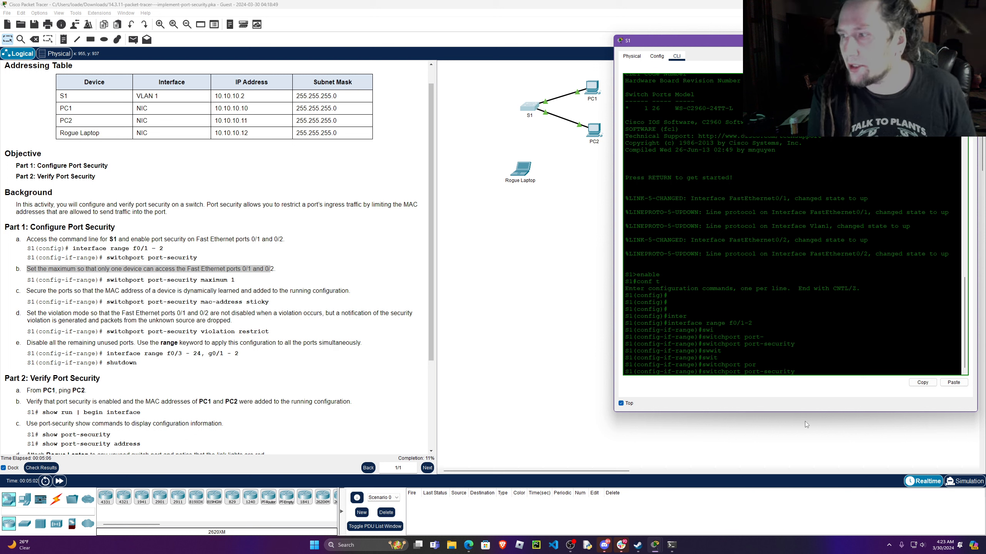
{"action": "type", "text": "max"}
{"action": "key", "text": "Tab"}
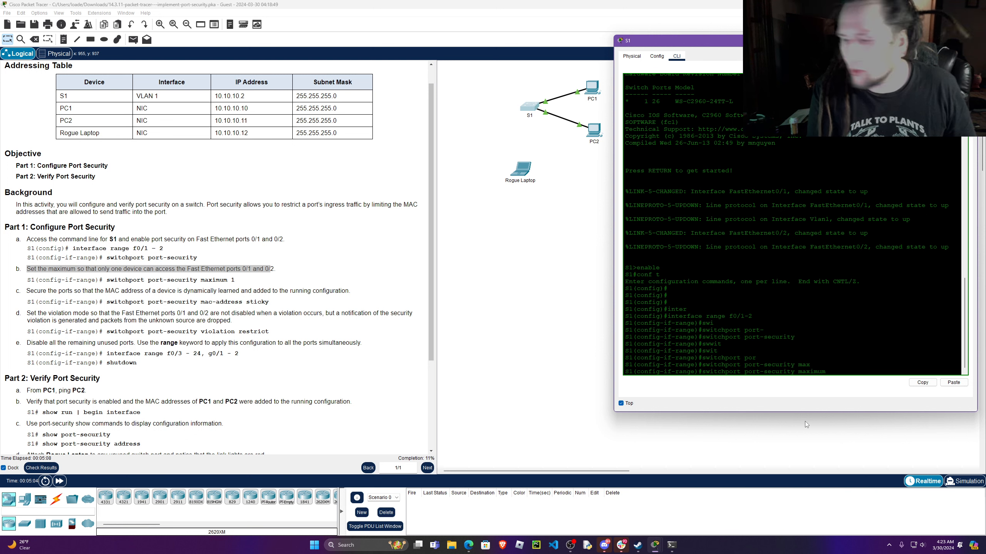
{"action": "type", "text": "1"}
{"action": "key", "text": "Return"}
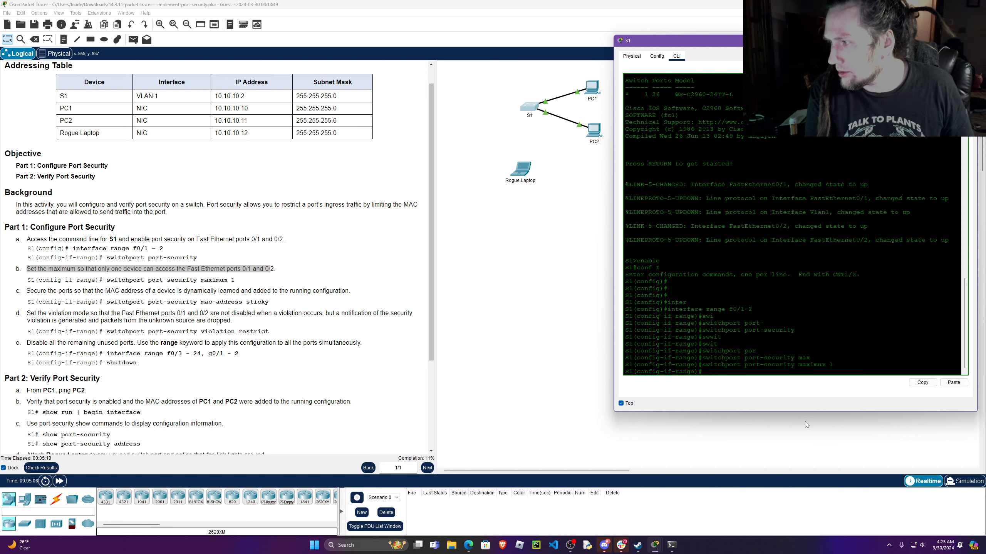
{"action": "key", "text": "Return"}
{"action": "key", "text": "Return"}
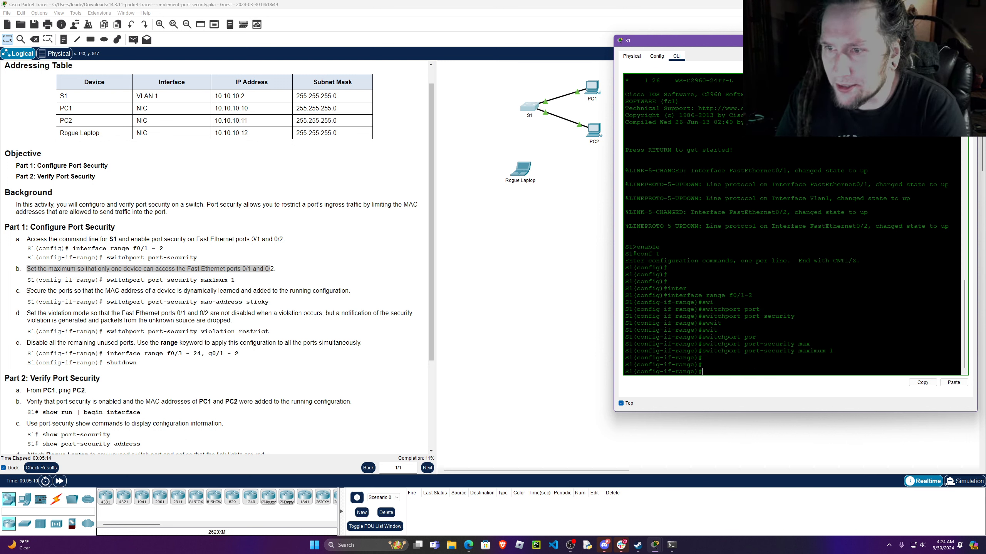
Read instruction c and make ports f0/1-2 learn MAC addresses dynamically with switchport port-security mac-address sticky.
{"action": "left_click_drag", "start_coordinate": [26, 291], "coordinate": [344, 294]}
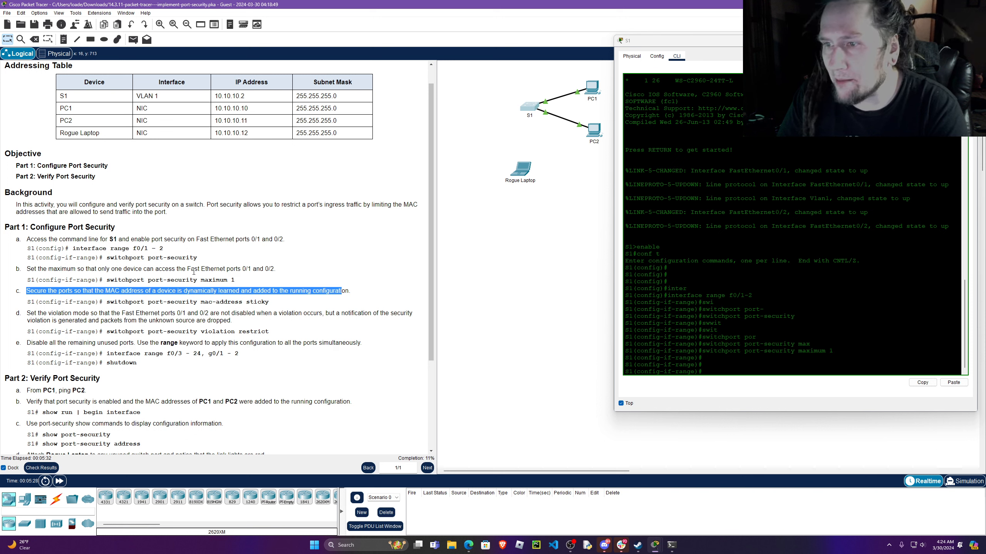
{"action": "left_click", "coordinate": [111, 304]}
{"action": "left_click_drag", "start_coordinate": [111, 304], "coordinate": [278, 307]}
{"action": "left_click", "coordinate": [707, 368]}
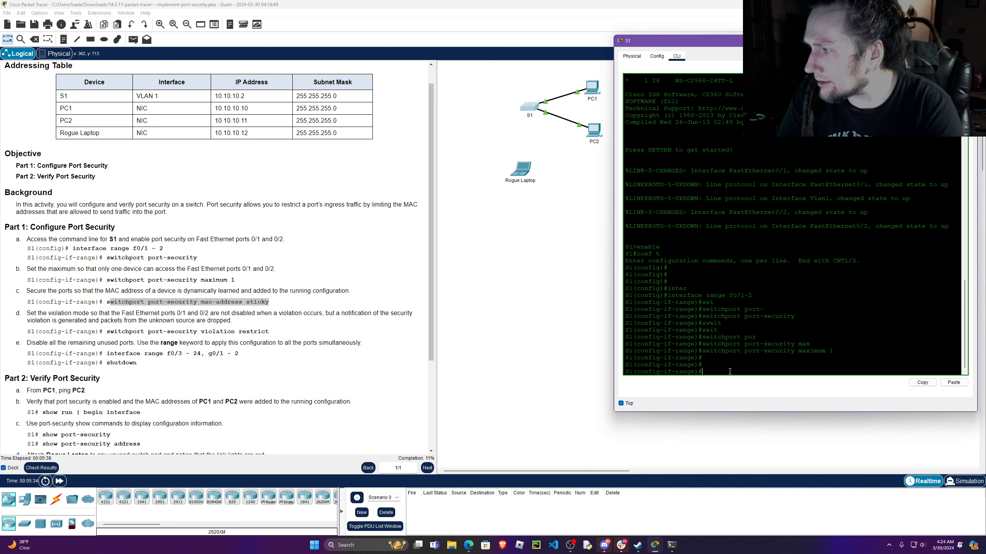
{"action": "type", "text": "s"}
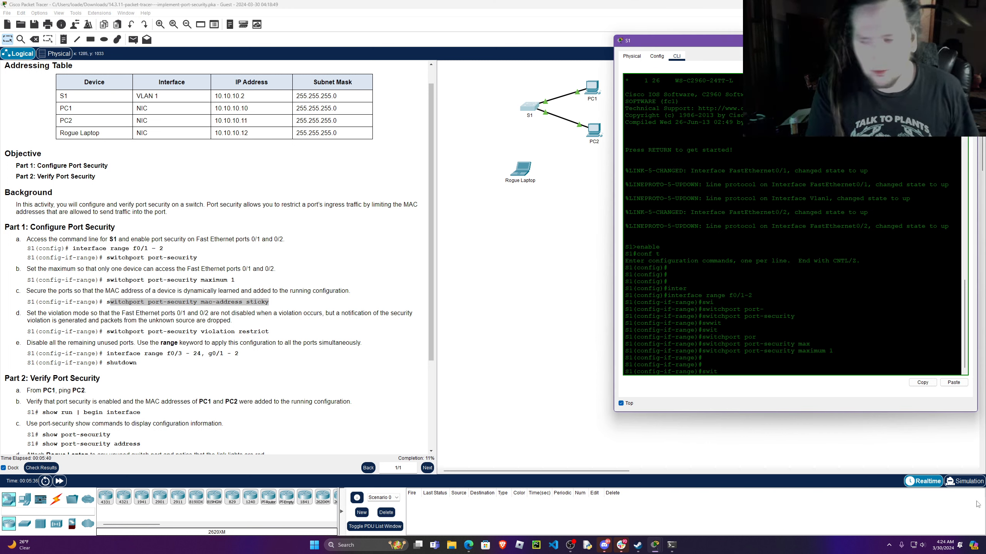
{"action": "type", "text": "wit"}
{"action": "key", "text": "Tab"}
{"action": "type", "text": "port"}
{"action": "key", "text": "Tab"}
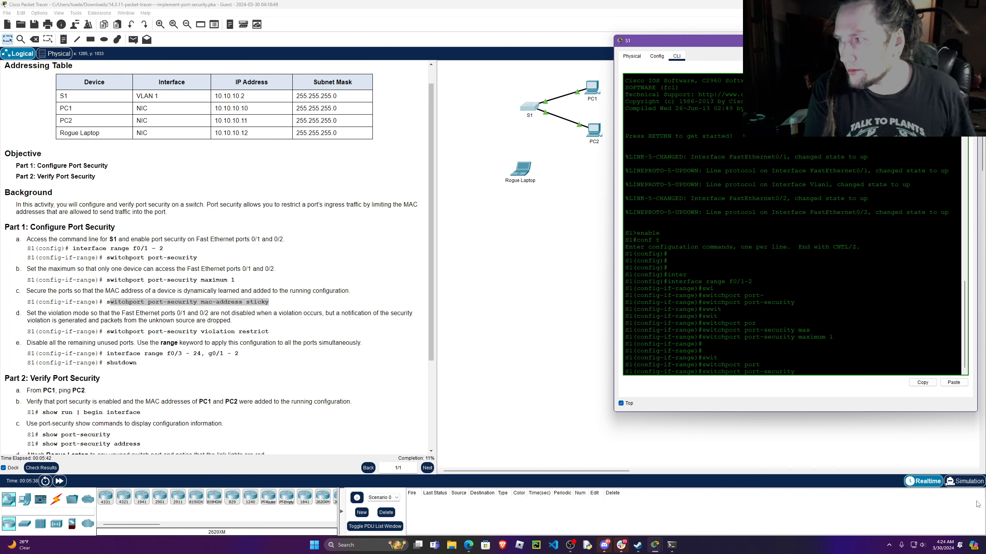
{"action": "type", "text": "ma"}
{"action": "key", "text": "Tab"}
{"action": "type", "text": "c"}
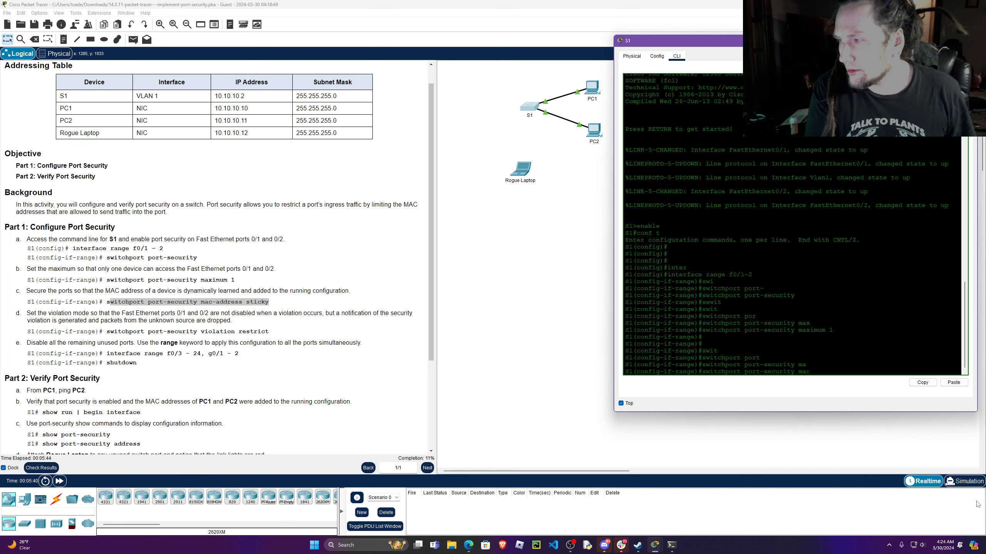
{"action": "type", "text": "0-"}
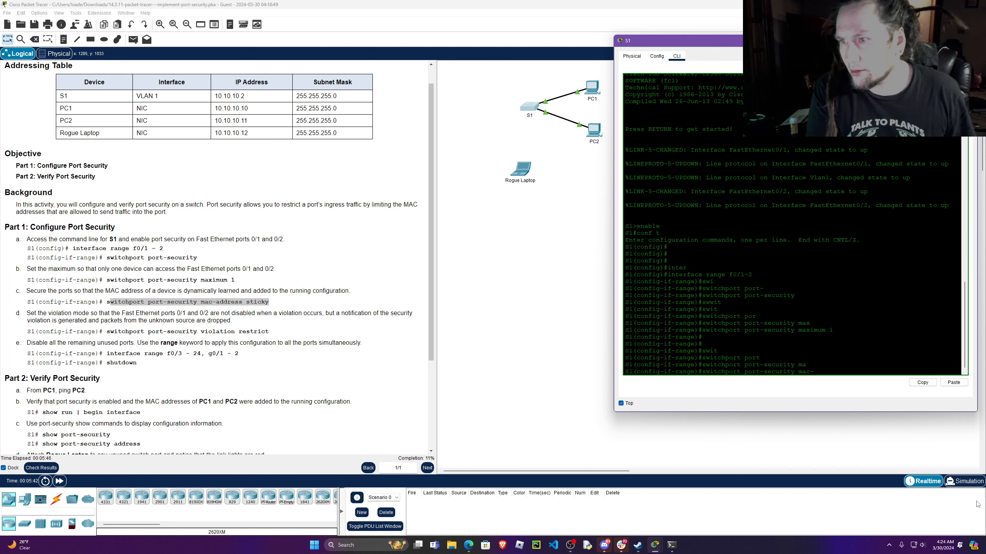
{"action": "key", "text": "Tab"}
{"action": "type", "text": "stic"}
{"action": "key", "text": "Tab"}
{"action": "key", "text": "Return"}
{"action": "key", "text": "Return"}
{"action": "key", "text": "Return"}
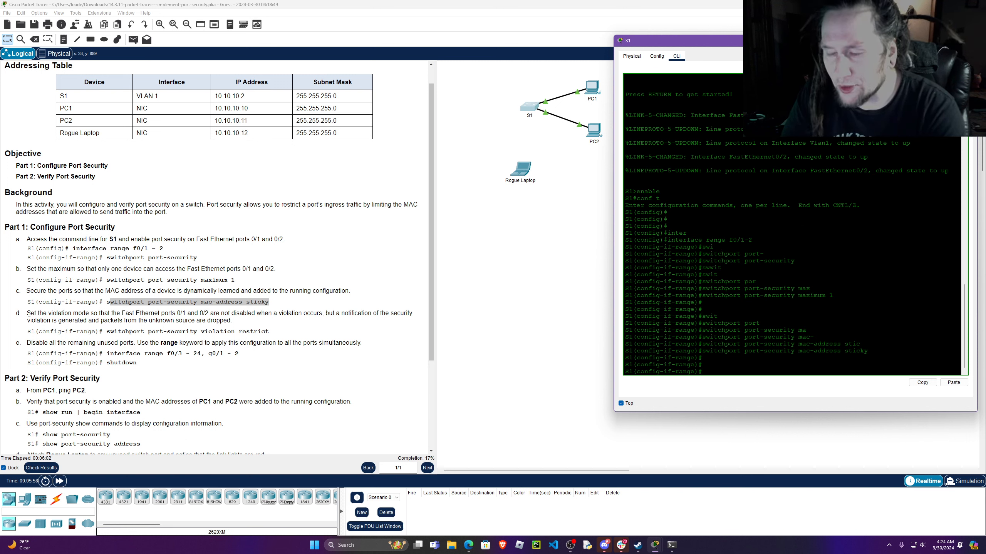
Read instruction d and set the violation mode of ports f0/1-2 with switchport port-security violation restrict.
{"action": "left_click_drag", "start_coordinate": [29, 313], "coordinate": [318, 318]}
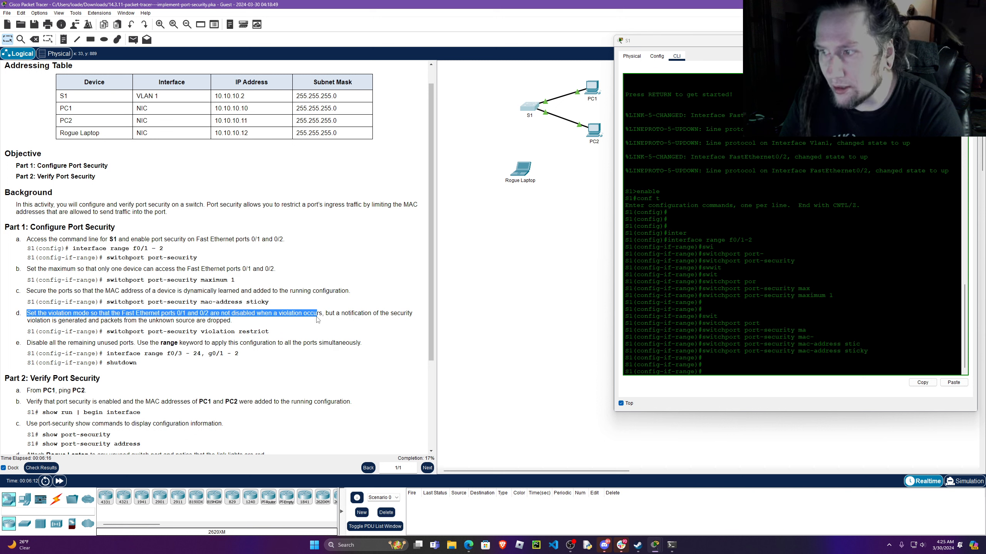
{"action": "left_click_drag", "start_coordinate": [317, 319], "coordinate": [239, 323]}
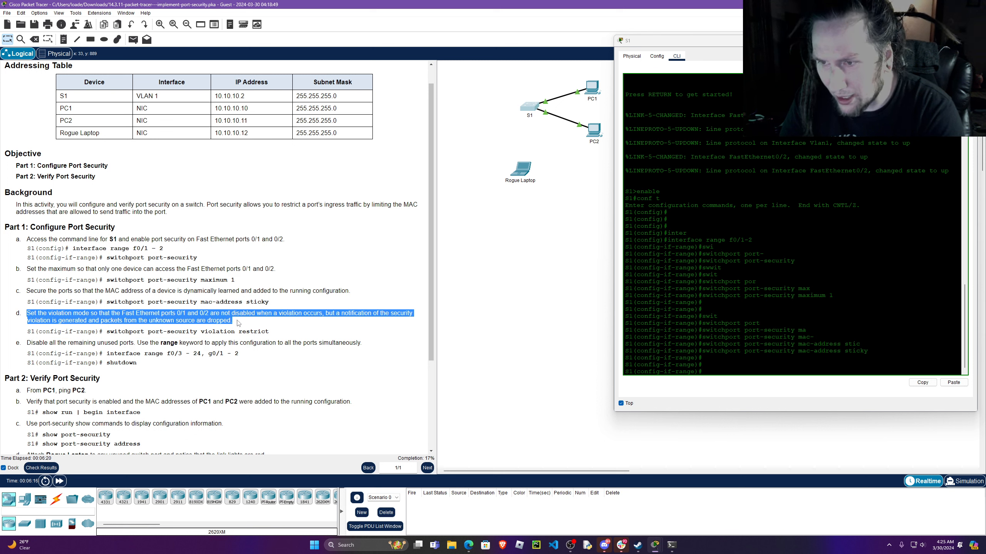
{"action": "left_click", "coordinate": [711, 372]}
{"action": "type", "text": "swit"}
{"action": "key", "text": "Tab"}
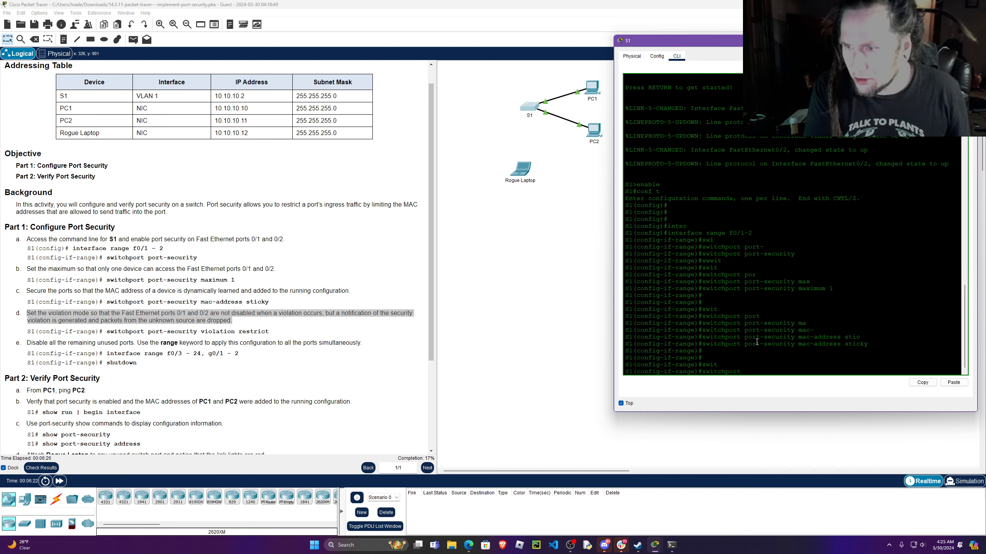
{"action": "type", "text": "port"}
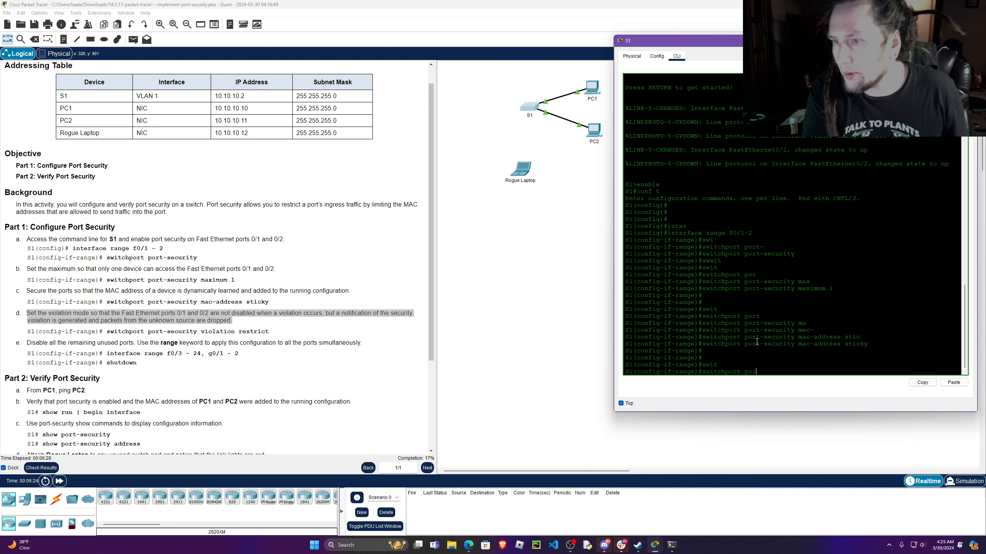
{"action": "key", "text": "Tab"}
{"action": "type", "text": "vio"}
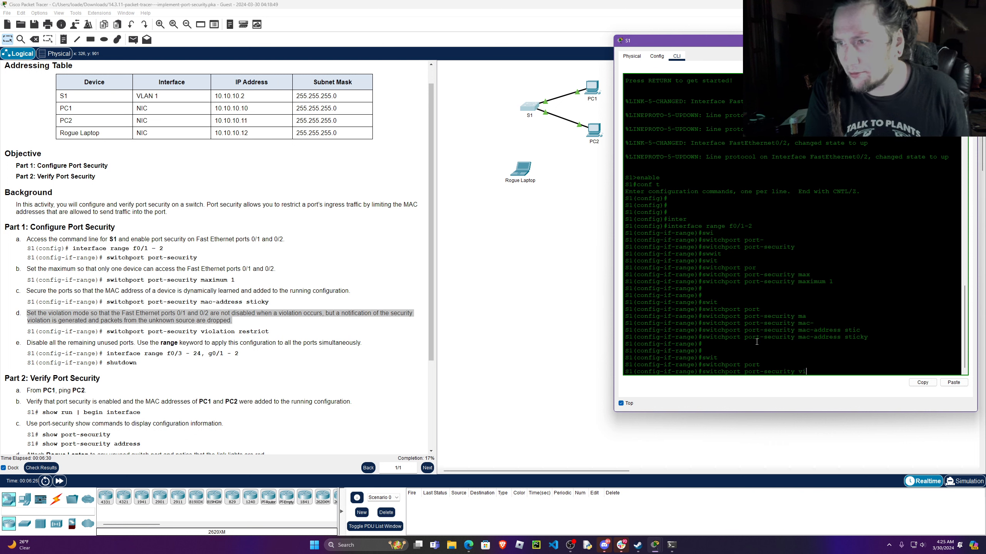
{"action": "key", "text": "Tab"}
{"action": "type", "text": "rest"}
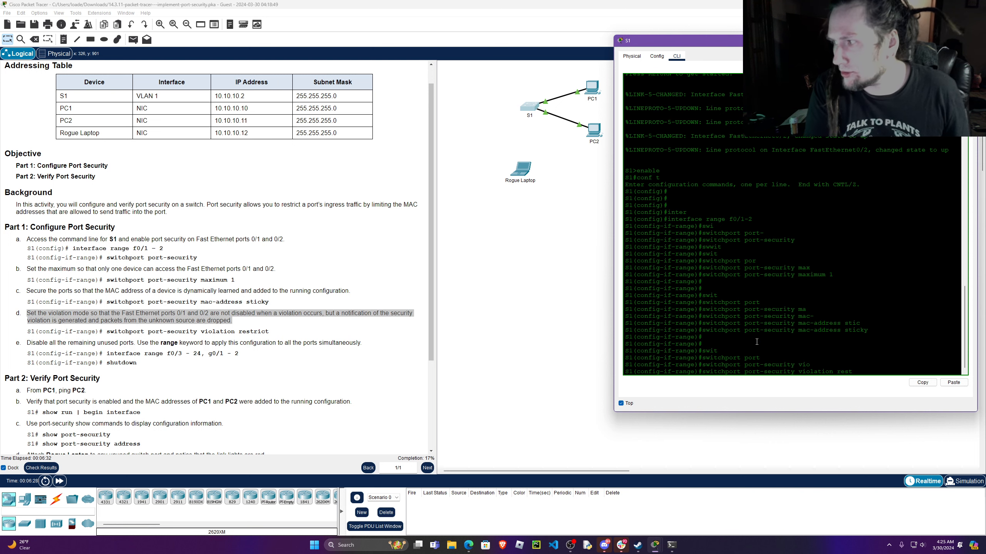
{"action": "key", "text": "Tab"}
{"action": "key", "text": "Return"}
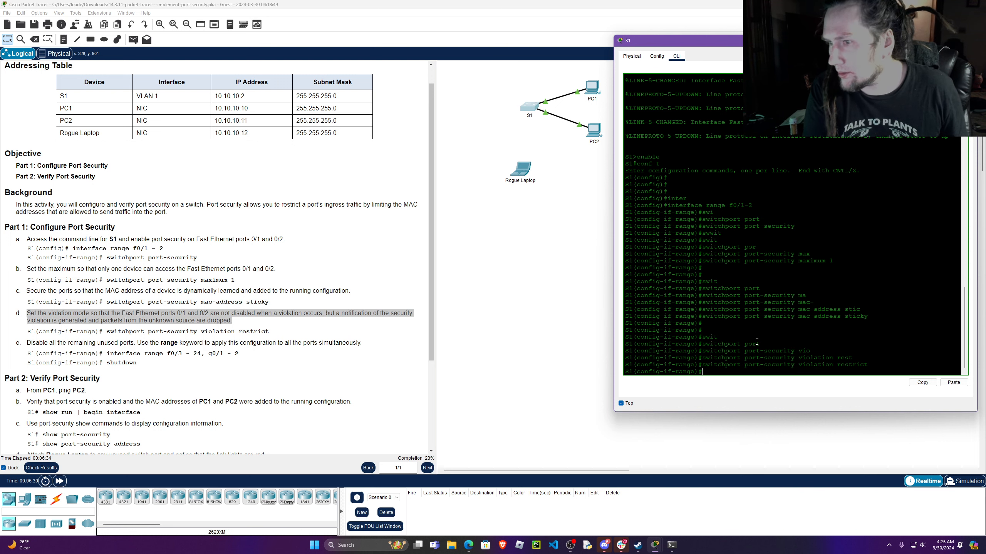
{"action": "key", "text": "Return"}
{"action": "key", "text": "Return"}
{"action": "key", "text": "Return"}
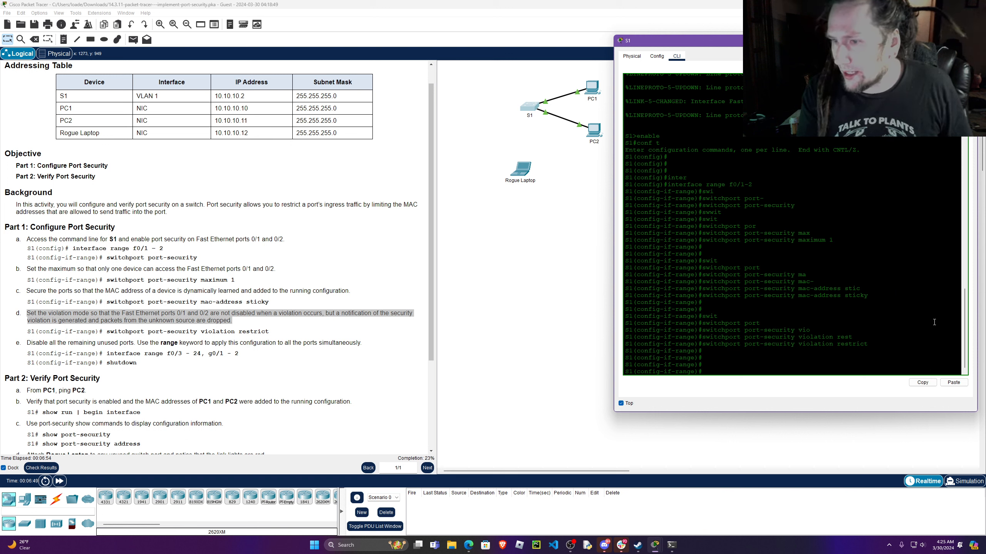
{"action": "key", "text": "Return"}
{"action": "key", "text": "Return"}
{"action": "key", "text": "Return"}
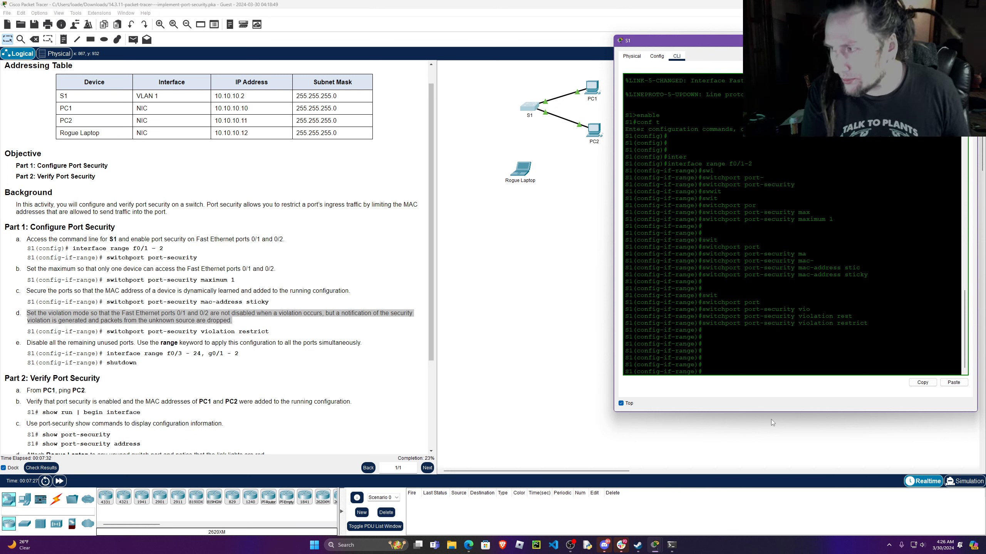
Disable all remaining unused ports on S1 by entering interface range f0/3-24, g0/1-2 and shutting it down.
{"action": "type", "text": "in"}
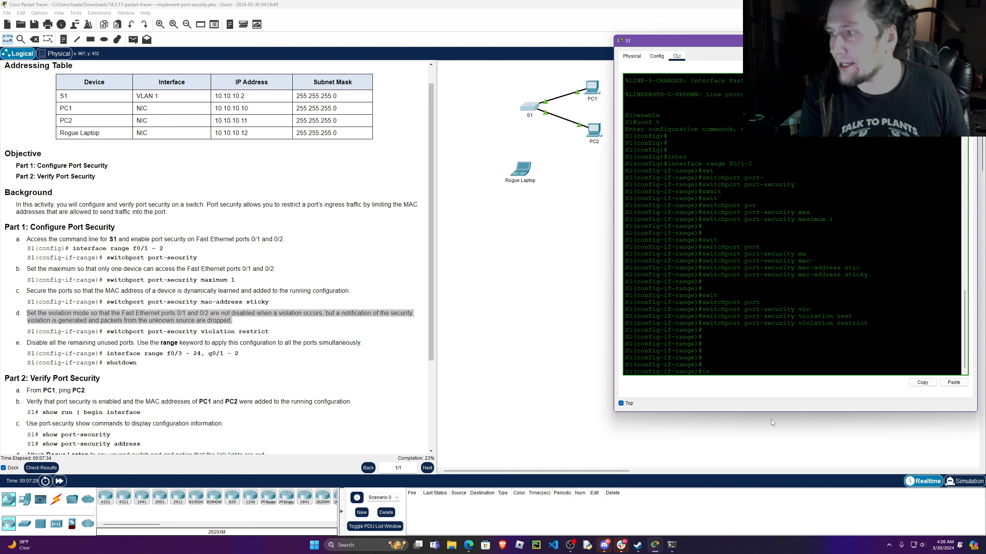
{"action": "type", "text": "ter"}
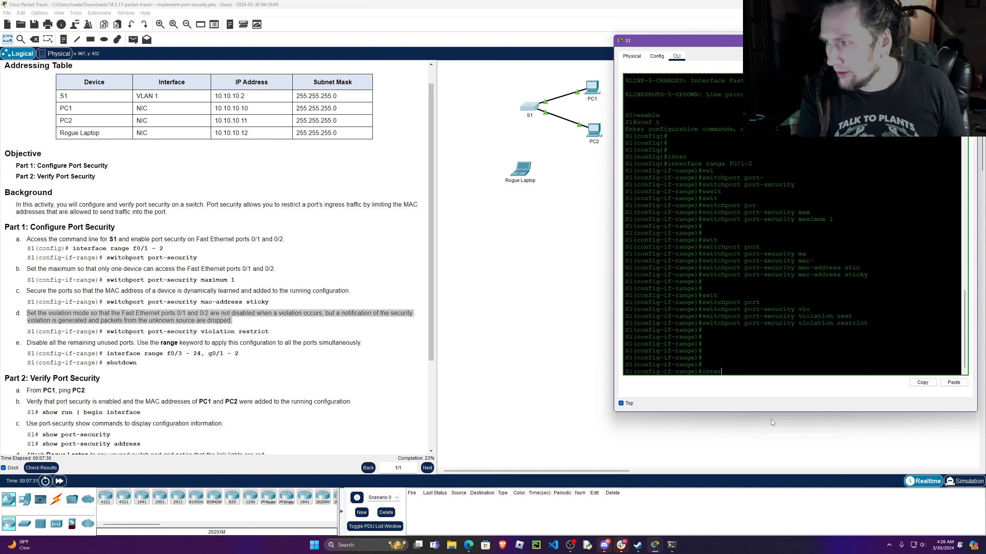
{"action": "type", "text": "face ra"}
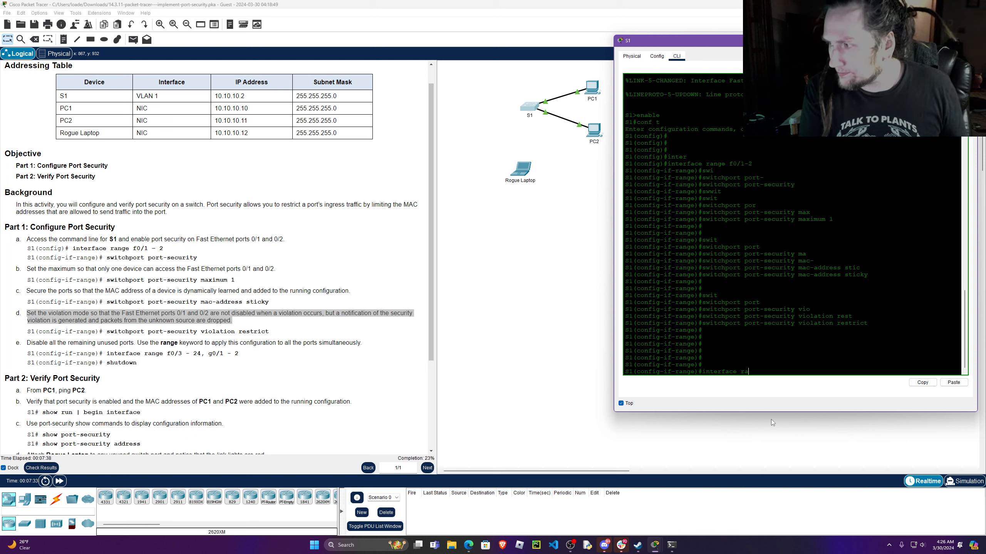
{"action": "type", "text": "nge f0/3-24, g/"}
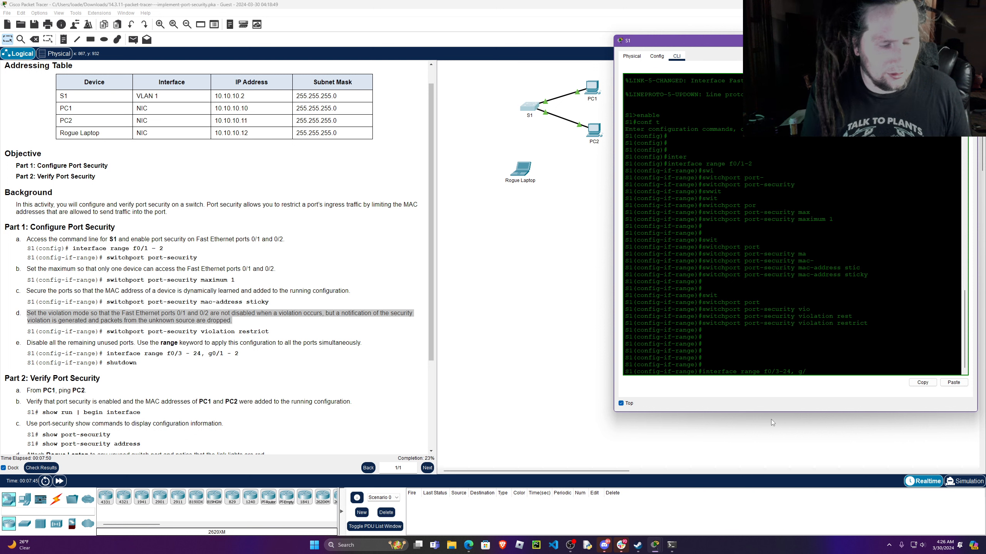
{"action": "type", "text": "0"}
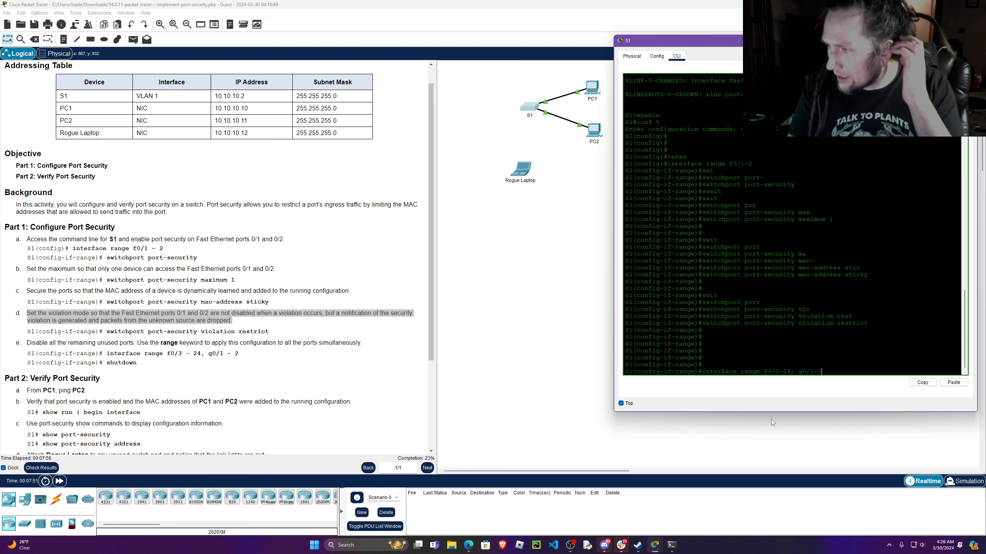
{"action": "left_click", "coordinate": [560, 290]}
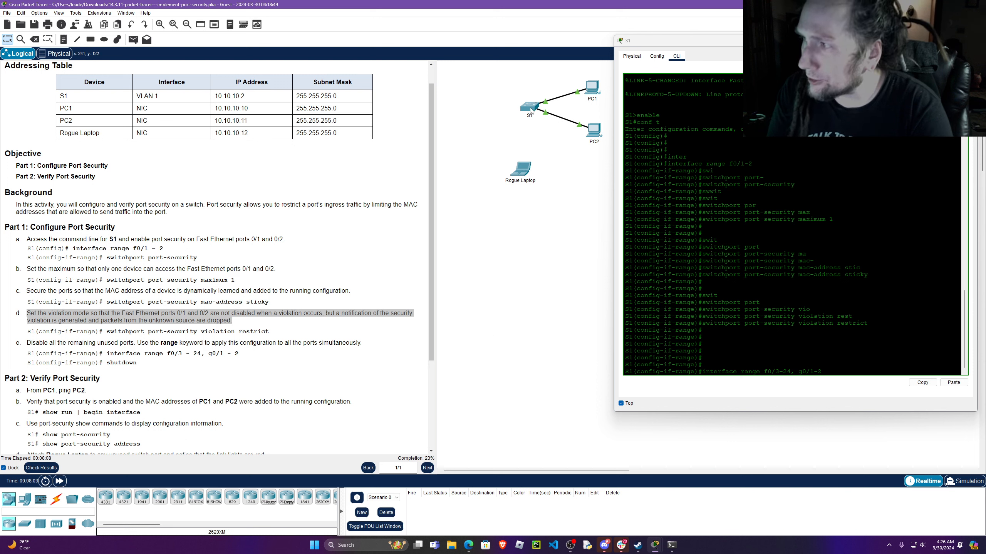
{"action": "mouse_move", "coordinate": [530, 110]}
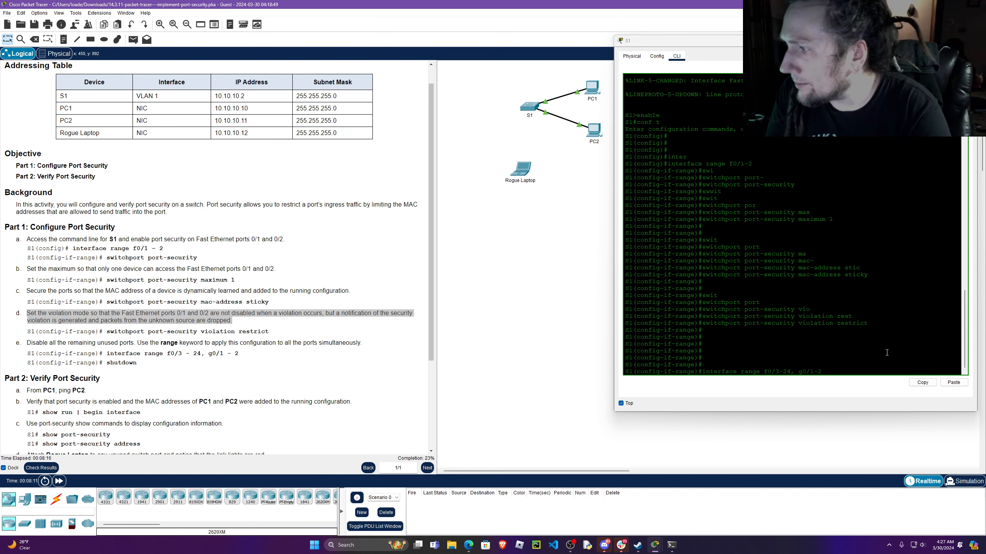
{"action": "left_click", "coordinate": [832, 371]}
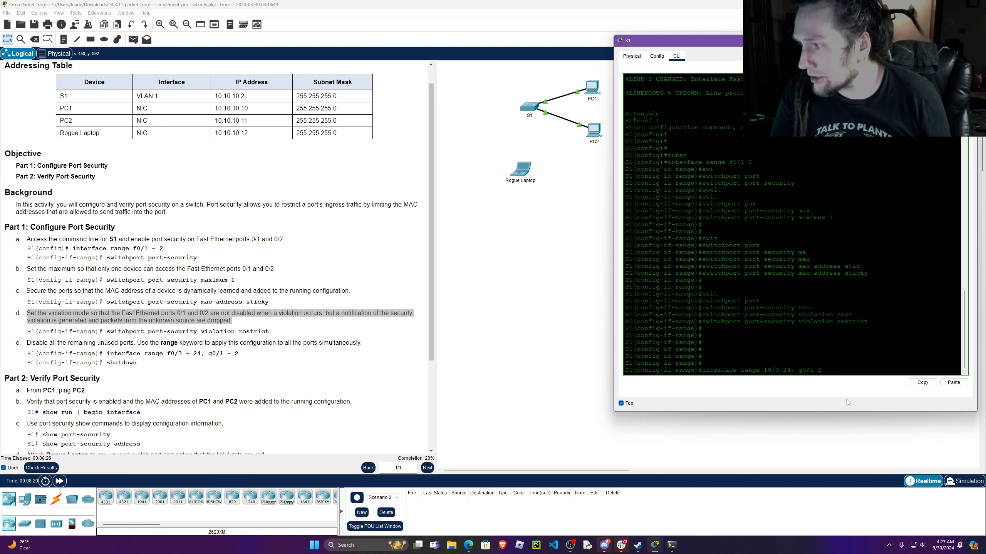
{"action": "key", "text": "Return"}
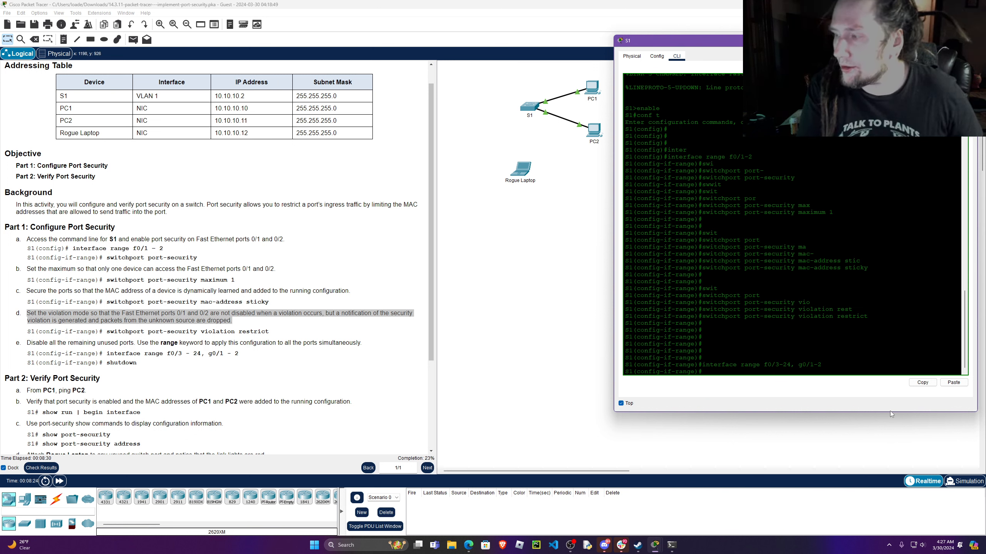
{"action": "type", "text": "shut"}
{"action": "key", "text": "Return"}
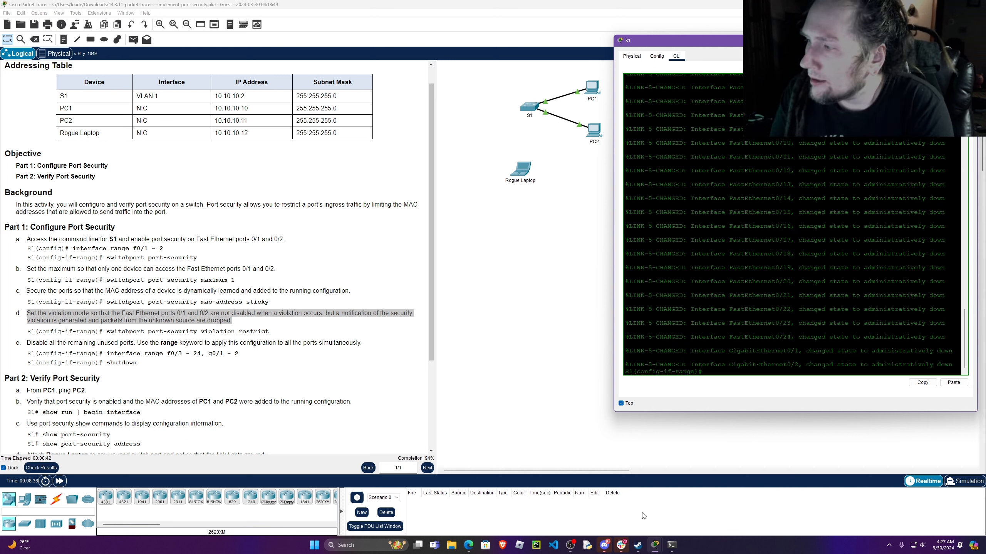
Leave S1's configuration mode with end and close the switch's window.
{"action": "scroll", "coordinate": [268, 376], "scroll_direction": "down", "scroll_amount": 3}
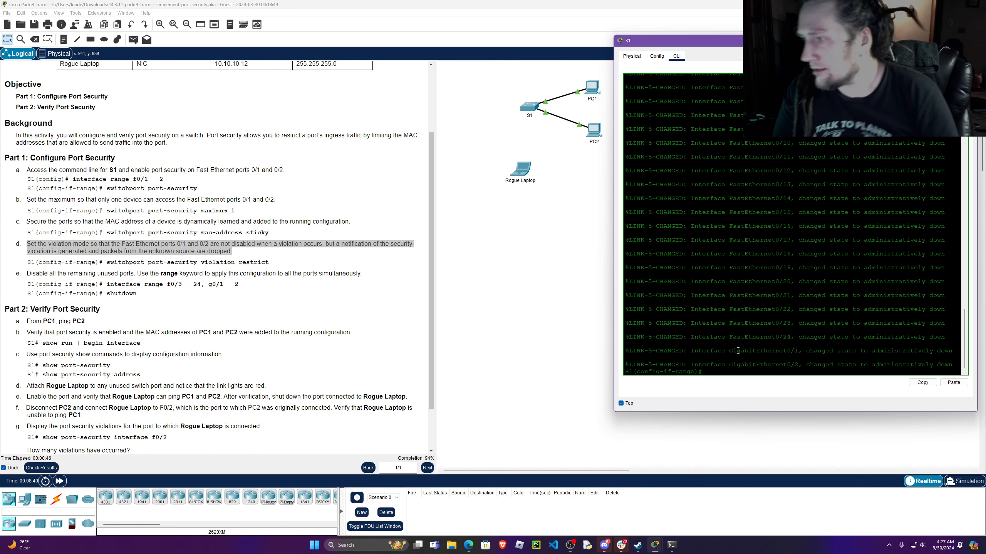
{"action": "type", "text": "end"}
{"action": "key", "text": "Return"}
{"action": "key", "text": "Return"}
{"action": "key", "text": "Return"}
{"action": "key", "text": "Return"}
{"action": "key", "text": "Return"}
{"action": "key", "text": "Return"}
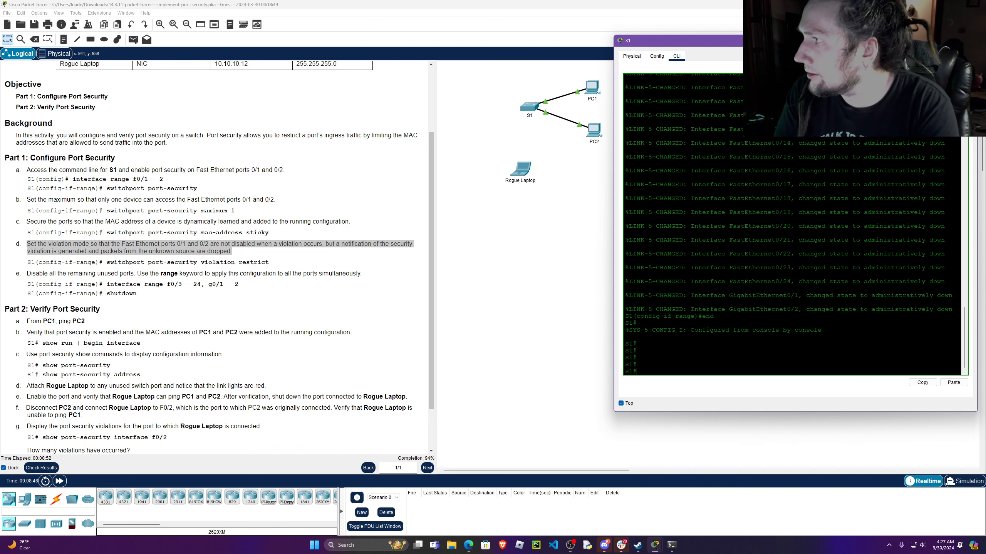
{"action": "left_click", "coordinate": [968, 40]}
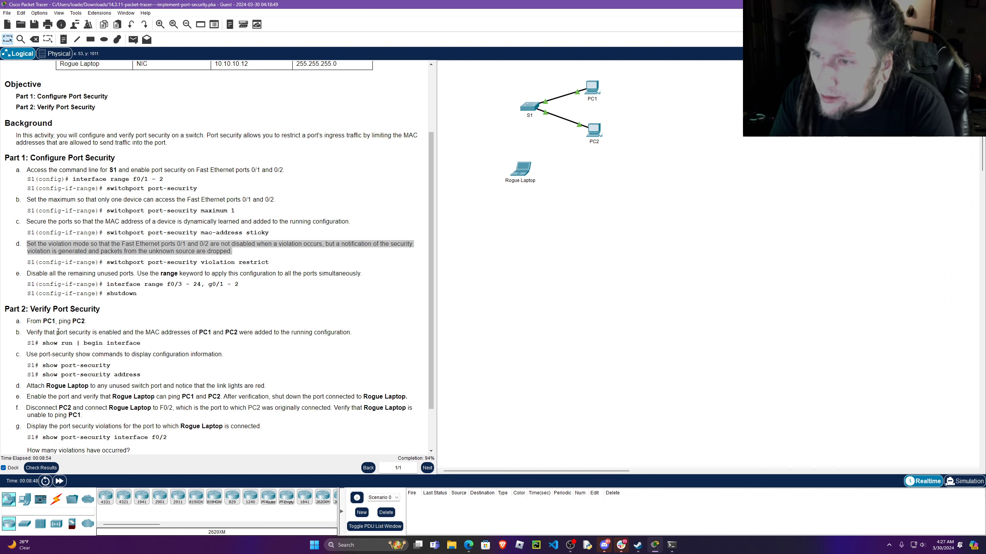
Read instruction a of Part 2 and open the Command Prompt on PC1, with its window moved clear of the topology devices.
{"action": "left_click_drag", "start_coordinate": [9, 309], "coordinate": [91, 309]}
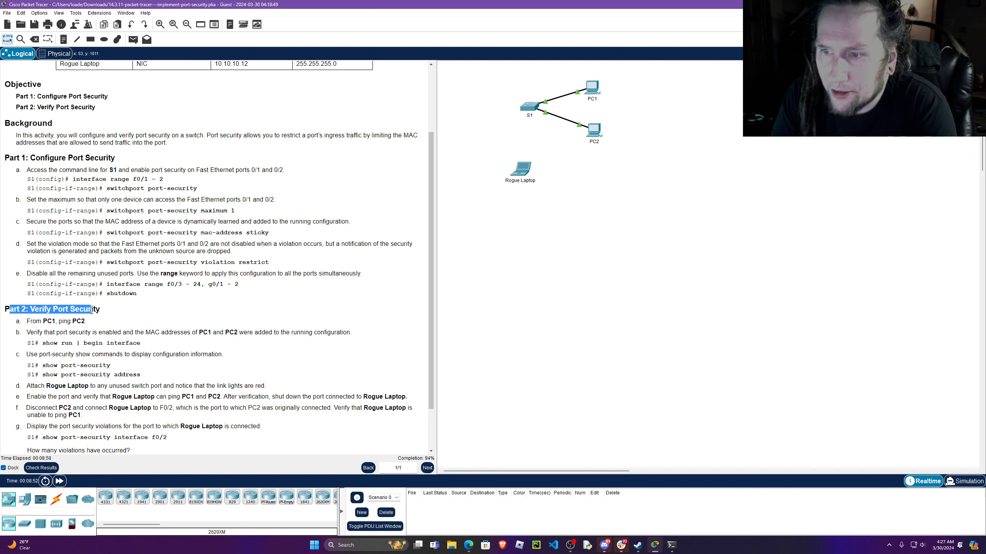
{"action": "left_click_drag", "start_coordinate": [27, 321], "coordinate": [81, 322]}
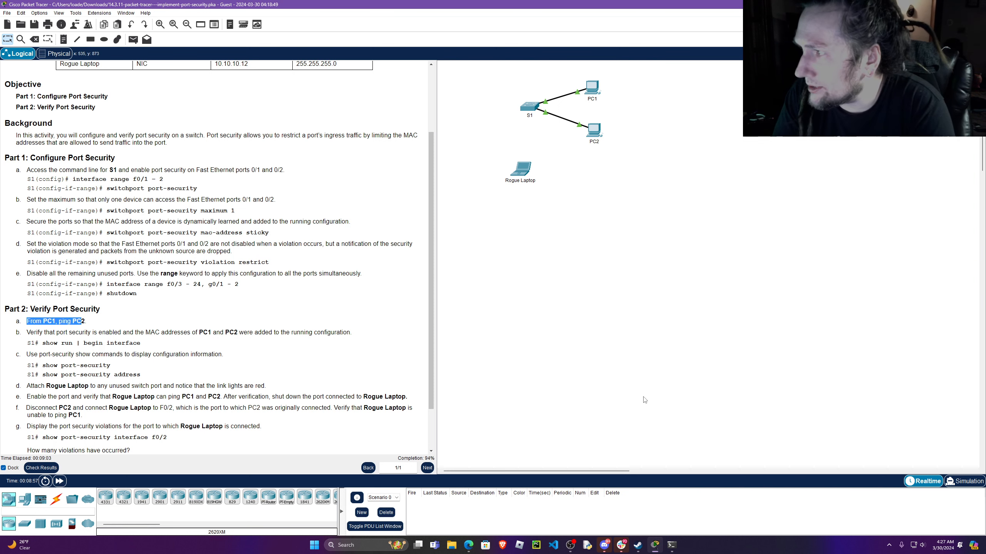
{"action": "left_click", "coordinate": [591, 88]}
{"action": "left_click_drag", "start_coordinate": [569, 153], "coordinate": [790, 154]}
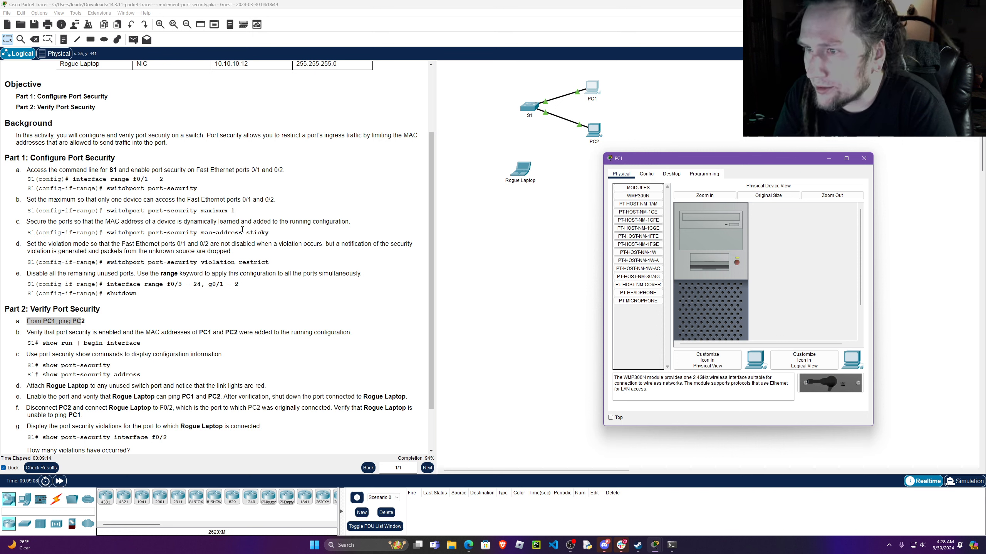
{"action": "left_click", "coordinate": [671, 174]}
{"action": "left_click", "coordinate": [787, 212]}
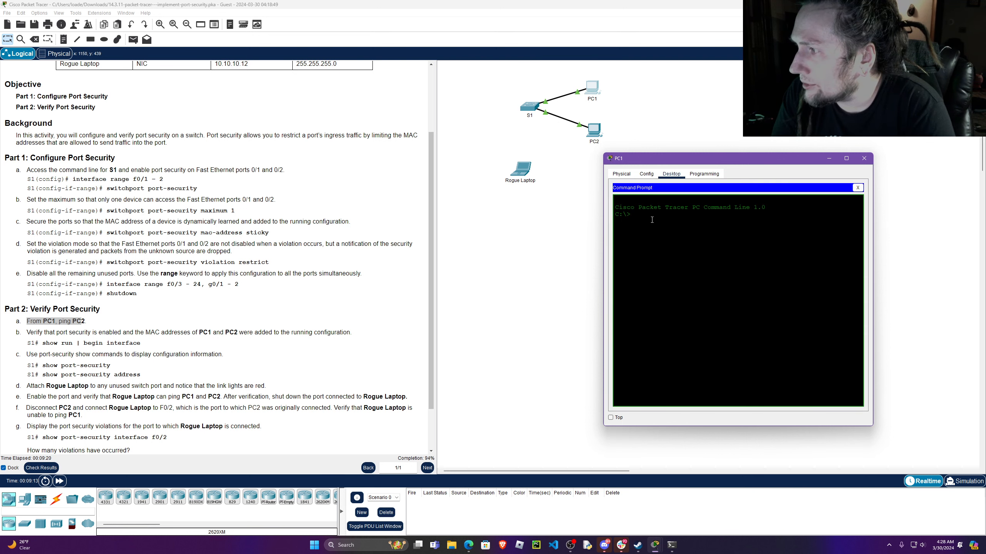
Keep PC1's window on top, ping PC2 at 10.10.10.11 from the Command Prompt, and close the window.
{"action": "scroll", "coordinate": [136, 237], "scroll_direction": "up", "scroll_amount": 3}
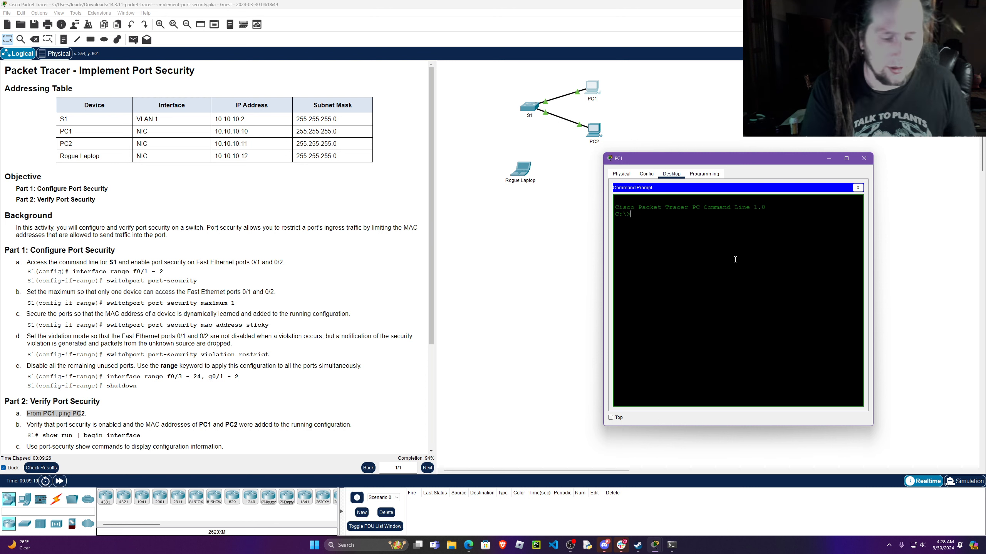
{"action": "type", "text": "ing"}
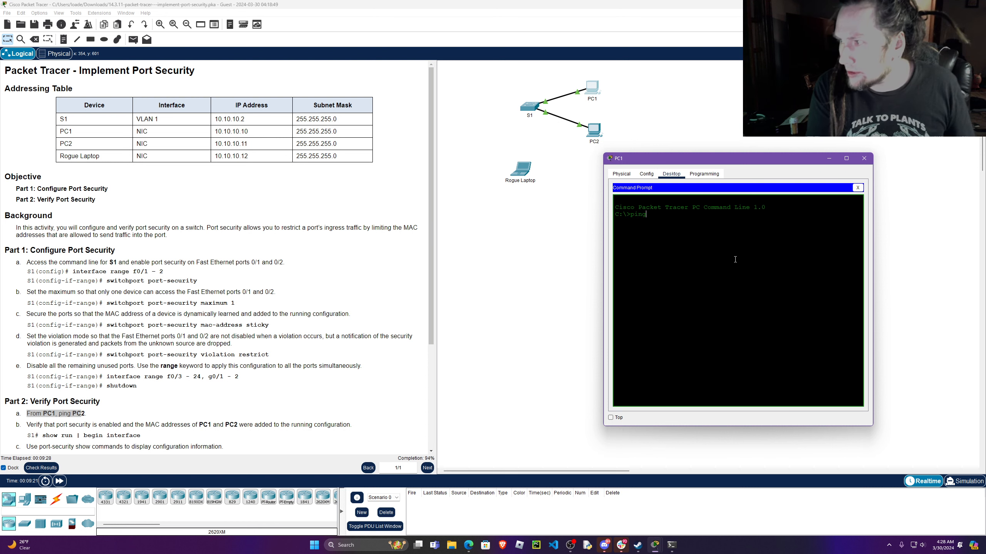
{"action": "left_click", "coordinate": [610, 418]}
{"action": "left_click_drag", "start_coordinate": [253, 146], "coordinate": [209, 146]}
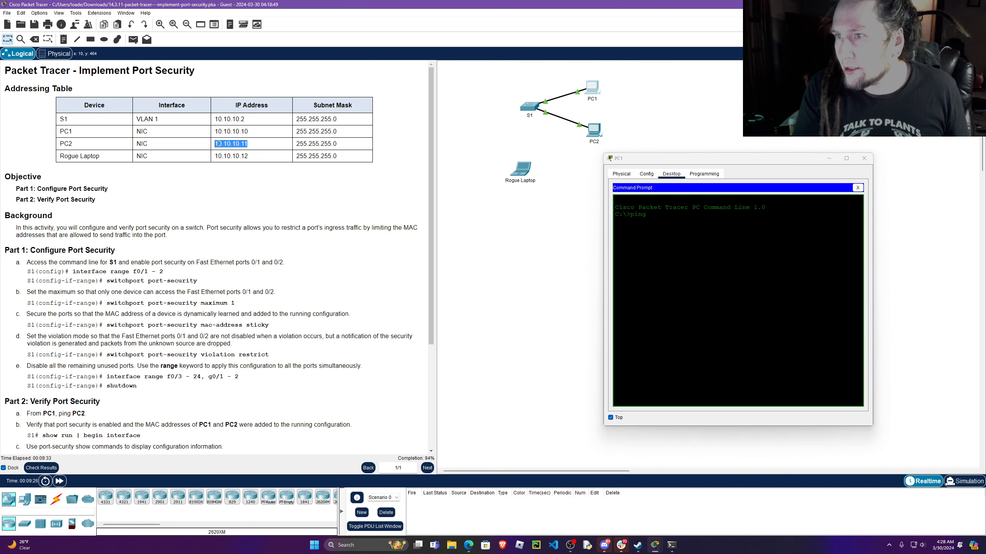
{"action": "left_click", "coordinate": [656, 213]}
{"action": "type", "text": "10.10.10.11"}
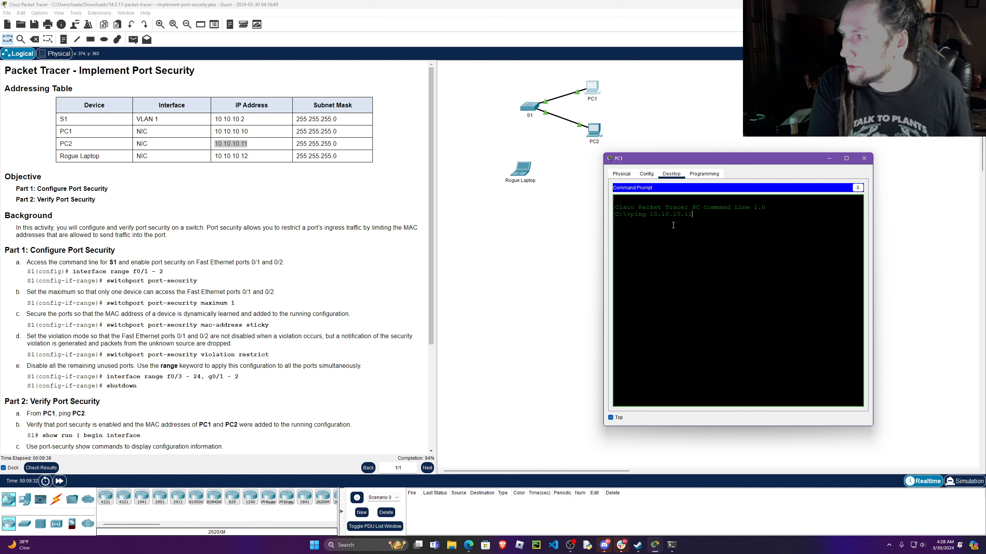
{"action": "key", "text": "Return"}
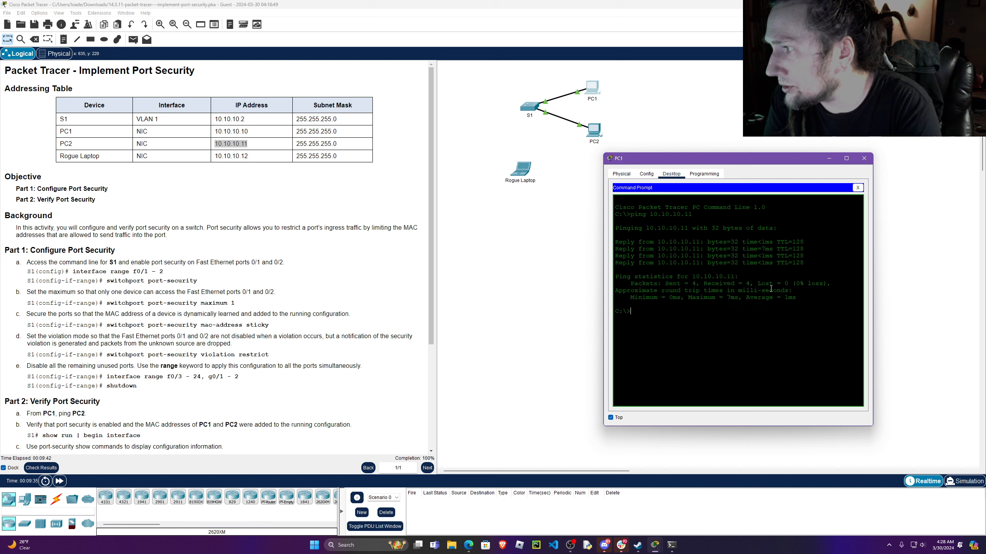
{"action": "left_click", "coordinate": [867, 163]}
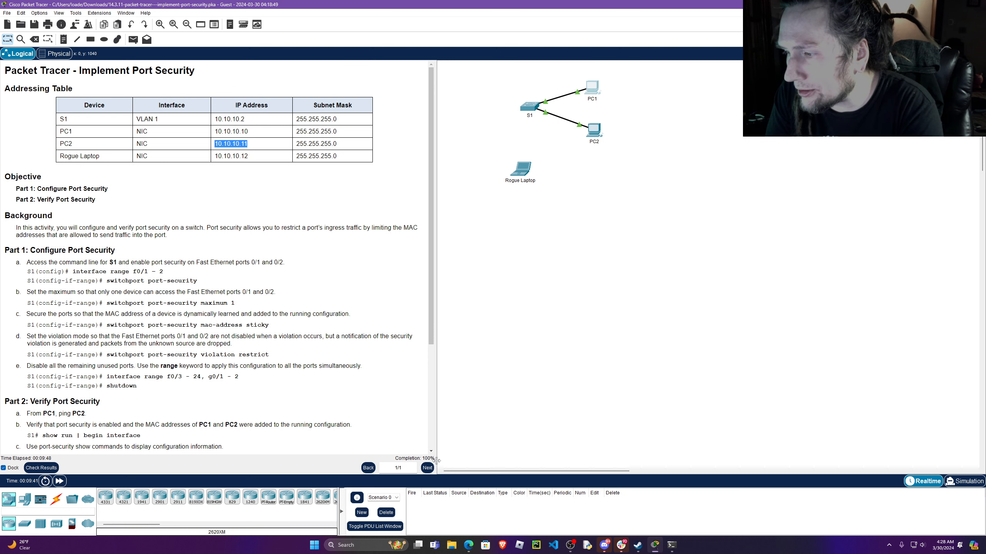
Read instruction b of Part 2 and open S1's command line, with its window moved clear of the topology and kept on top.
{"action": "left_click", "coordinate": [434, 459]}
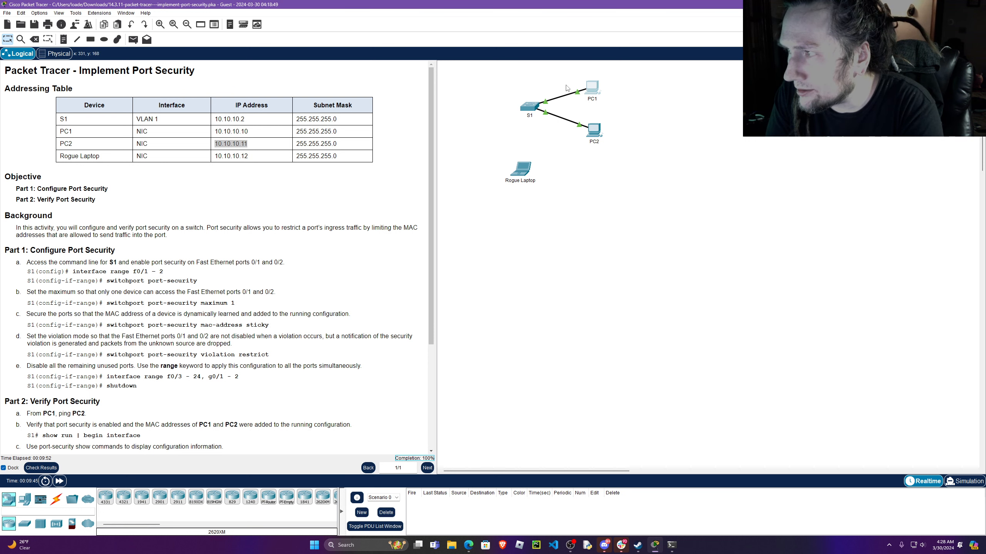
{"action": "scroll", "coordinate": [295, 310], "scroll_direction": "down", "scroll_amount": 1}
{"action": "scroll", "coordinate": [295, 309], "scroll_direction": "down", "scroll_amount": 2}
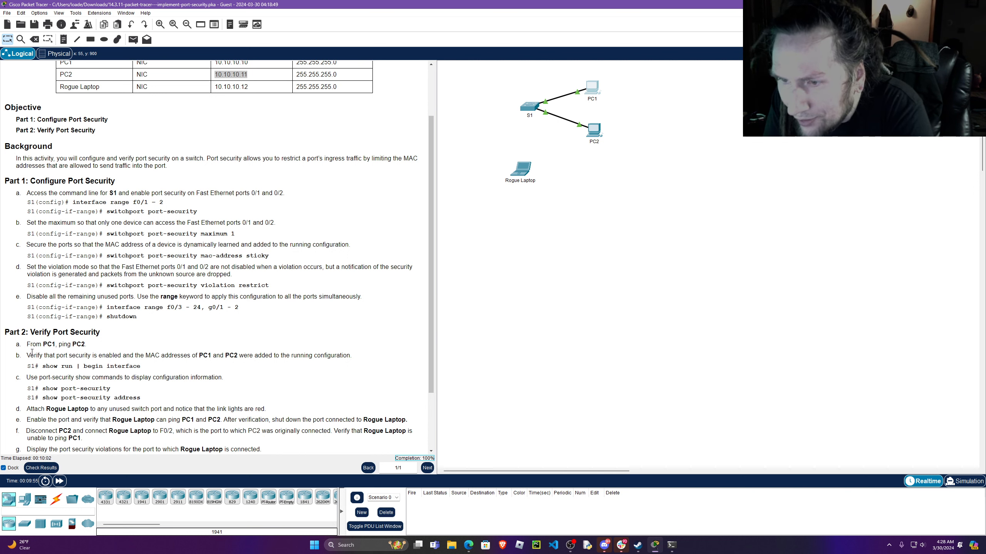
{"action": "left_click_drag", "start_coordinate": [30, 356], "coordinate": [121, 355]}
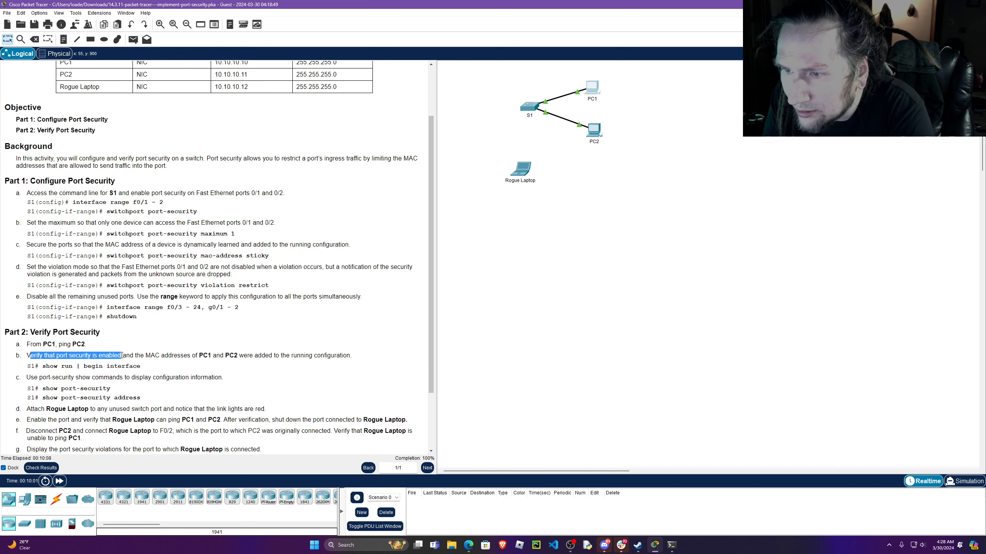
{"action": "left_click_drag", "start_coordinate": [121, 355], "coordinate": [387, 358]}
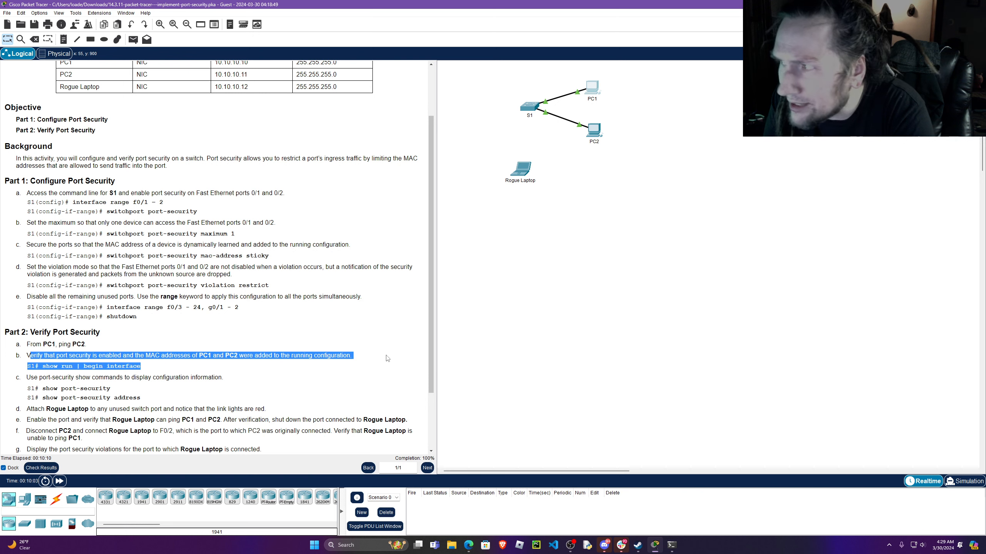
{"action": "left_click", "coordinate": [529, 107]}
{"action": "left_click_drag", "start_coordinate": [534, 157], "coordinate": [721, 126]}
{"action": "left_click", "coordinate": [576, 382]}
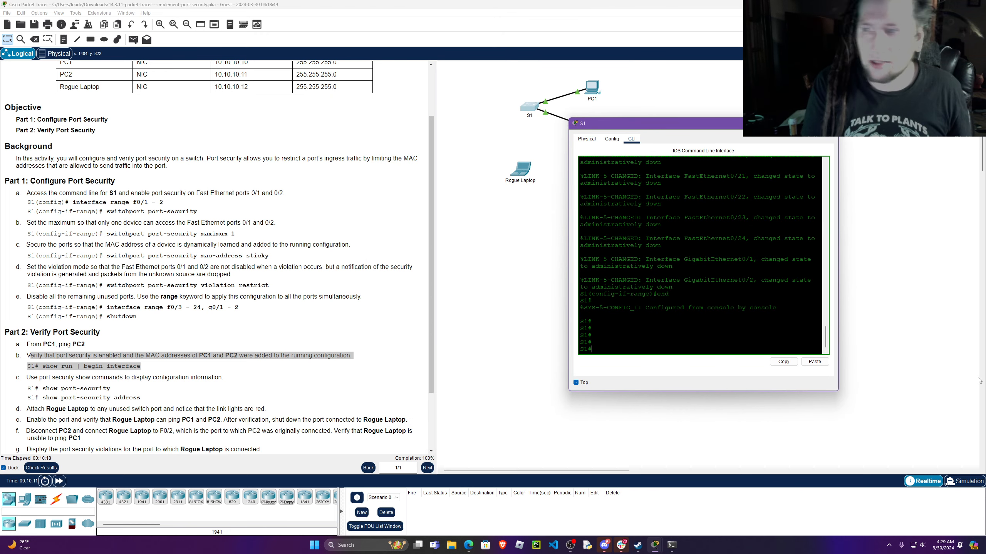
Display S1's running configuration from the interface section by running show run | begin interface.
{"action": "type", "text": "show ru"}
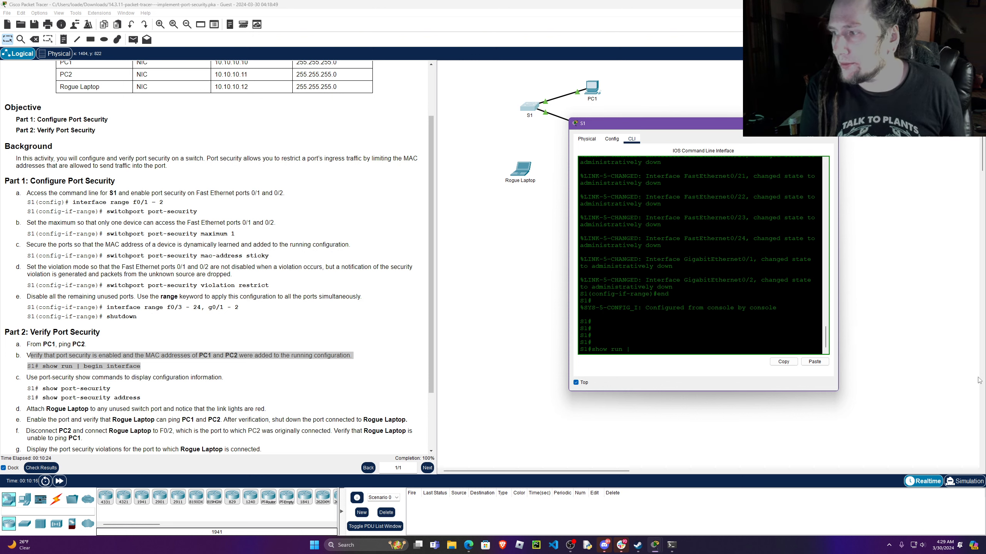
{"action": "type", "text": "n |"}
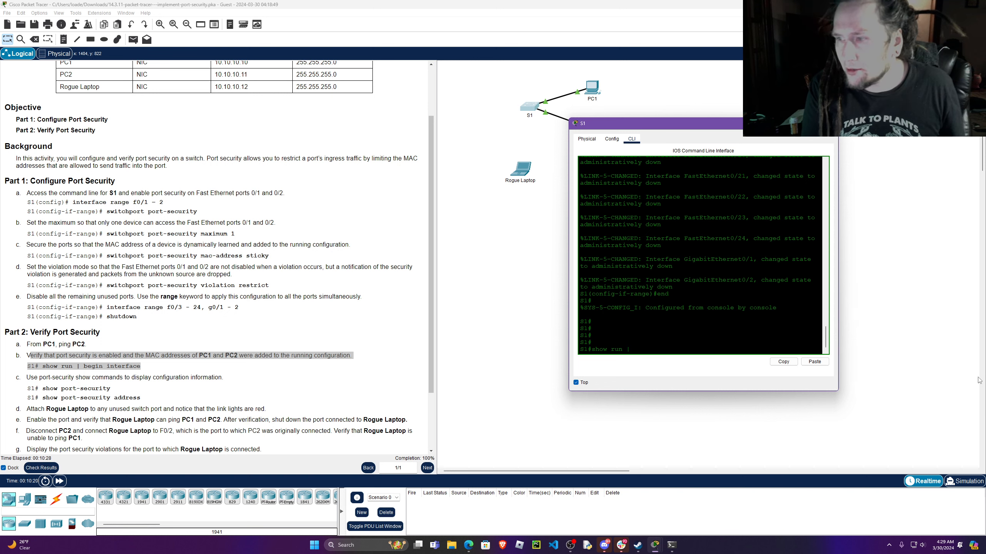
{"action": "type", "text": " begin inter"}
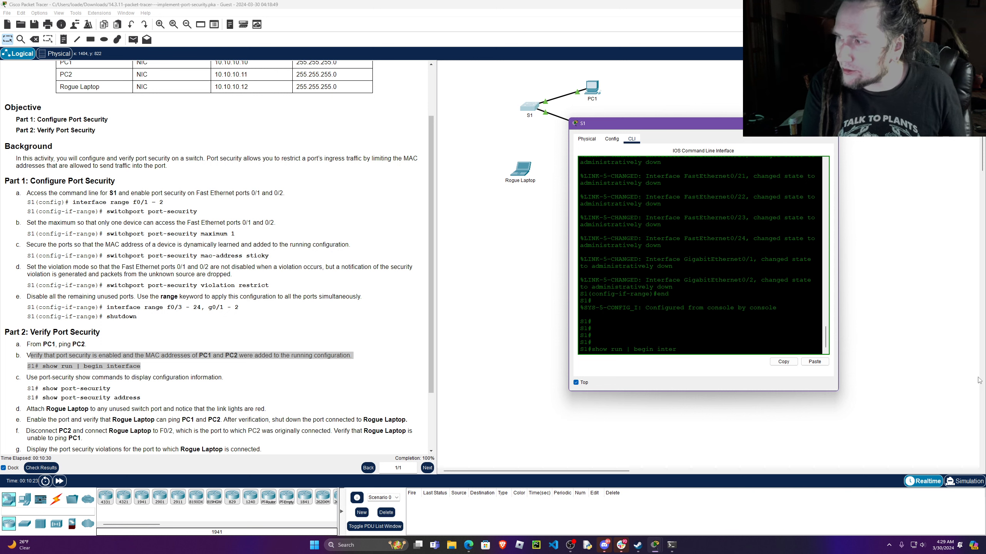
{"action": "key", "text": "Tab"}
{"action": "type", "text": "f"}
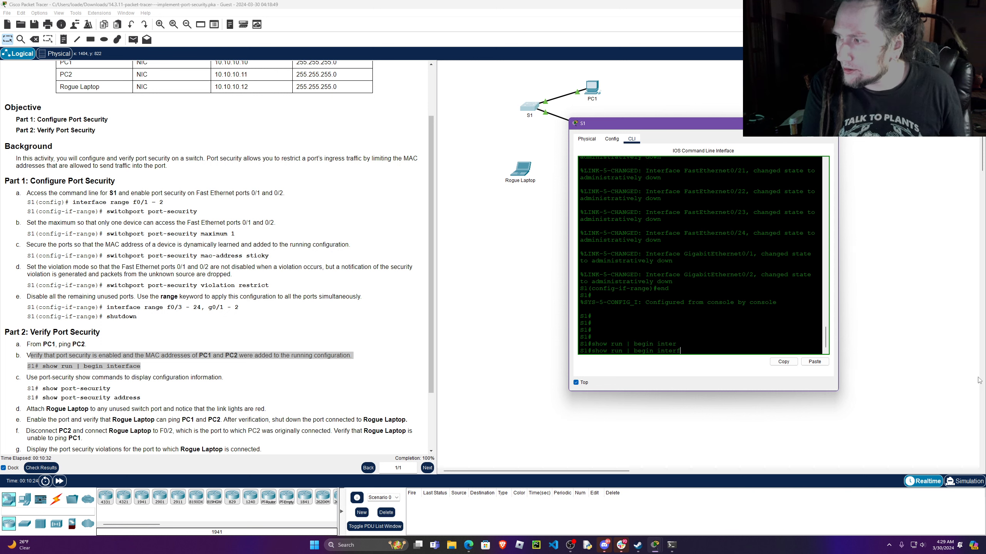
{"action": "type", "text": "ace"}
{"action": "key", "text": "Return"}
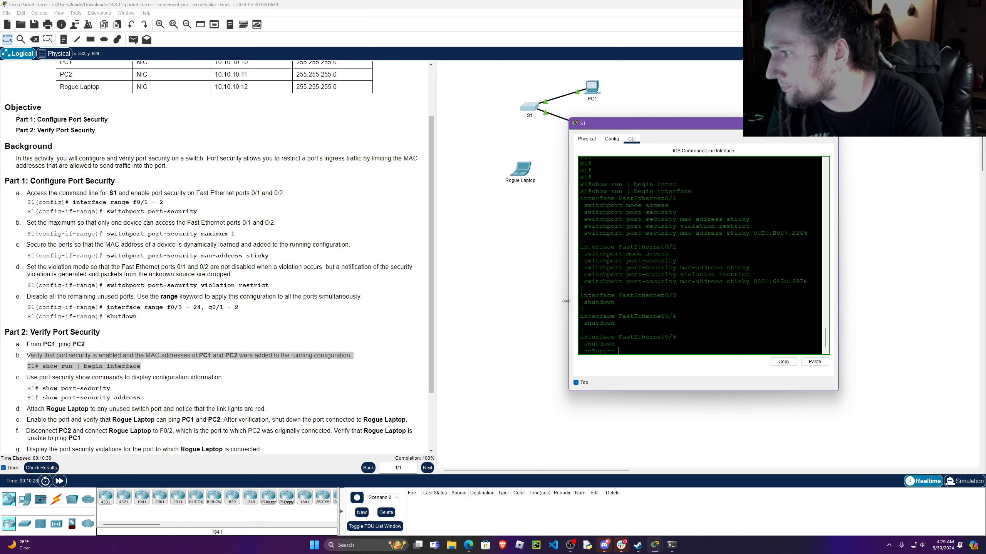
Widen S1's window and examine the sticky MAC address entries for FastEthernet0/1 and FastEthernet0/2, keeping the topology in view.
{"action": "left_click_drag", "start_coordinate": [565, 302], "coordinate": [416, 302]}
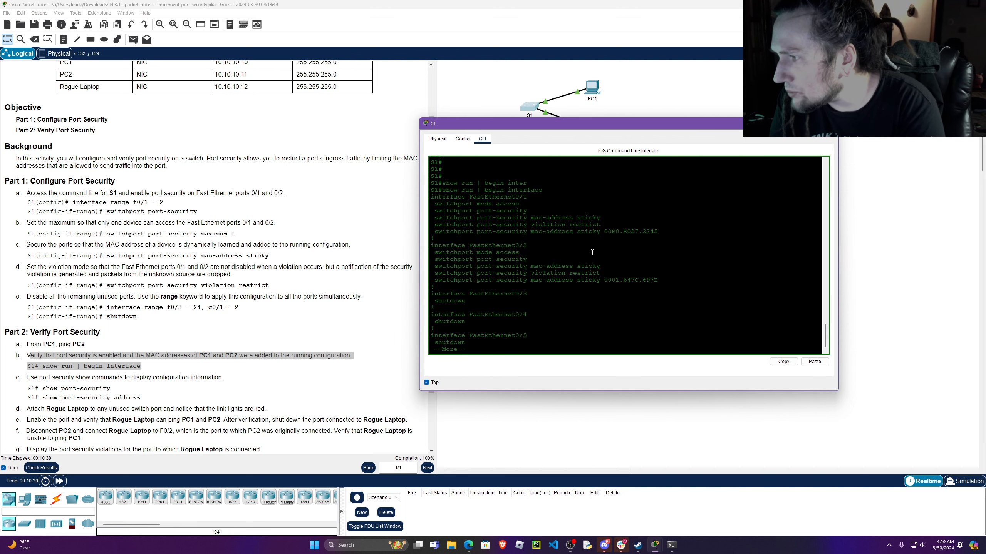
{"action": "left_click_drag", "start_coordinate": [435, 232], "coordinate": [660, 232]}
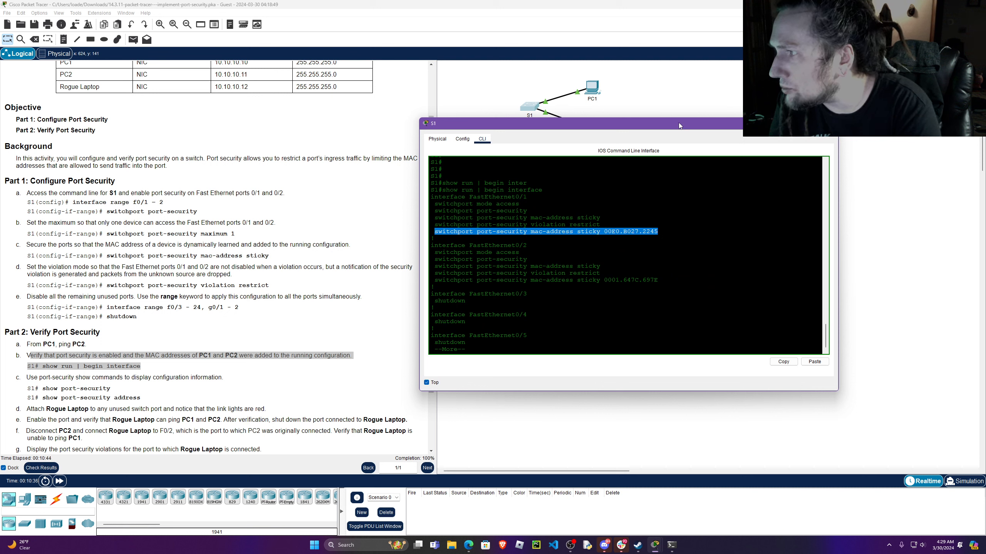
{"action": "left_click_drag", "start_coordinate": [660, 280], "coordinate": [429, 283]}
{"action": "left_click_drag", "start_coordinate": [656, 126], "coordinate": [652, 196]}
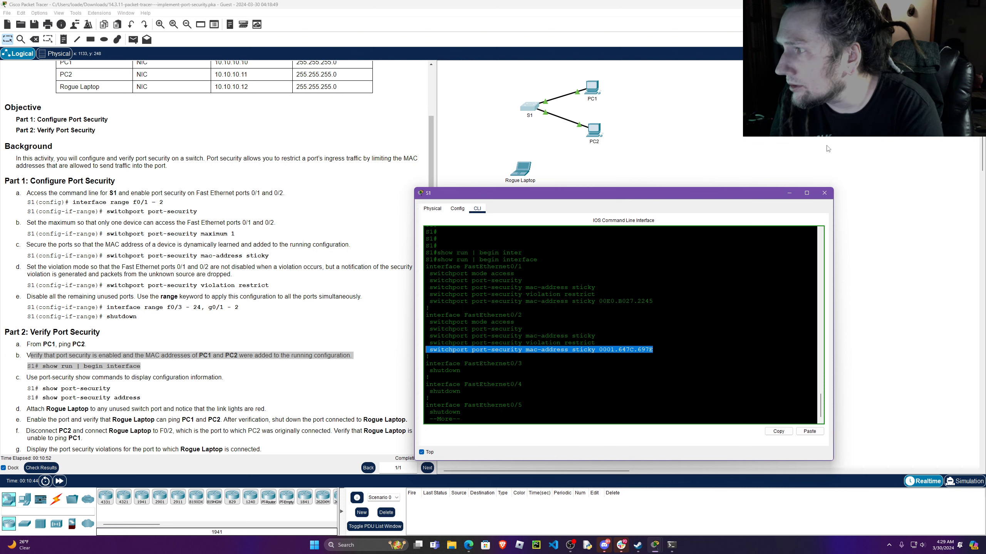
{"action": "left_click", "coordinate": [659, 134]}
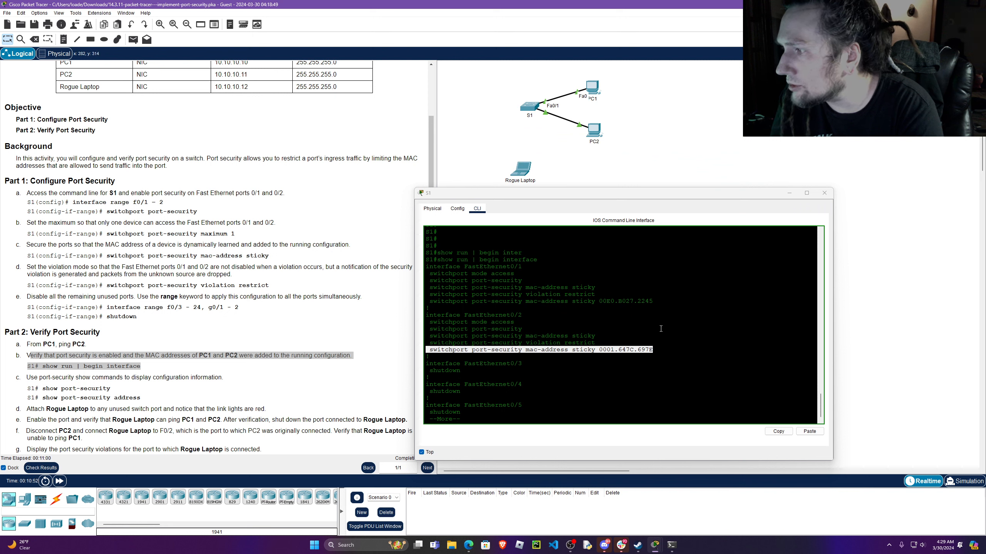
{"action": "left_click", "coordinate": [661, 300]}
{"action": "left_click_drag", "start_coordinate": [661, 299], "coordinate": [599, 297]}
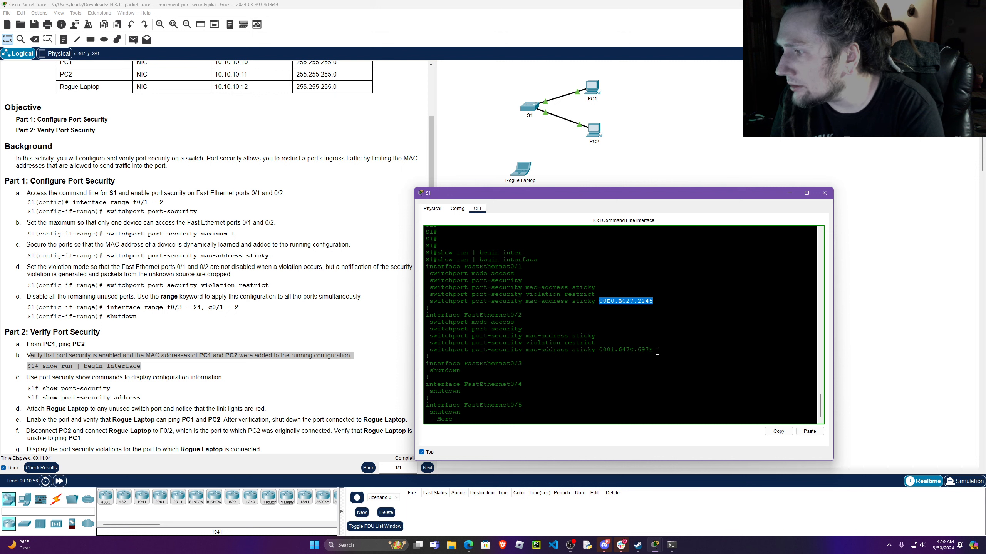
{"action": "left_click_drag", "start_coordinate": [657, 351], "coordinate": [594, 351]}
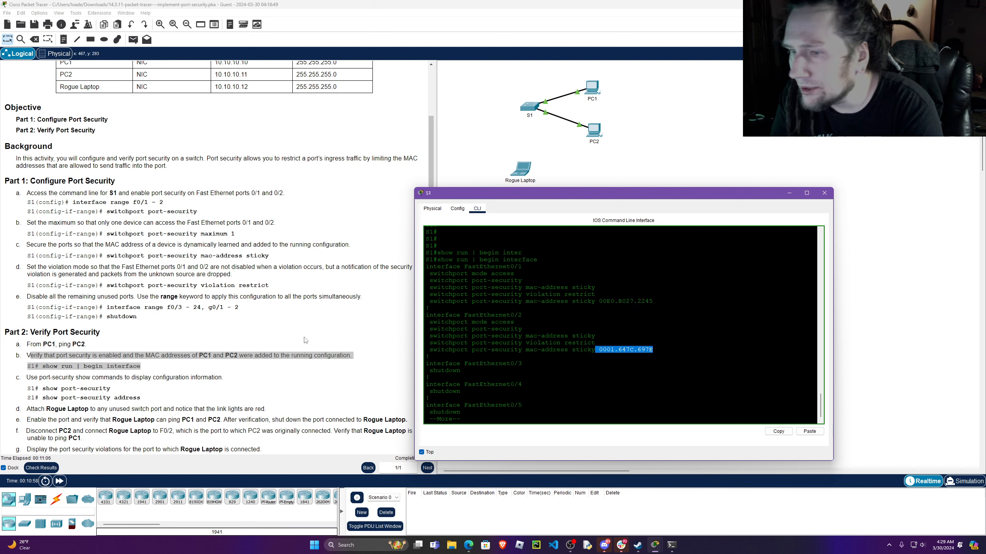
Read instruction c of Part 2 about the port-security show commands, moving S1's window clear of the instructions.
{"action": "left_click_drag", "start_coordinate": [666, 195], "coordinate": [739, 163]}
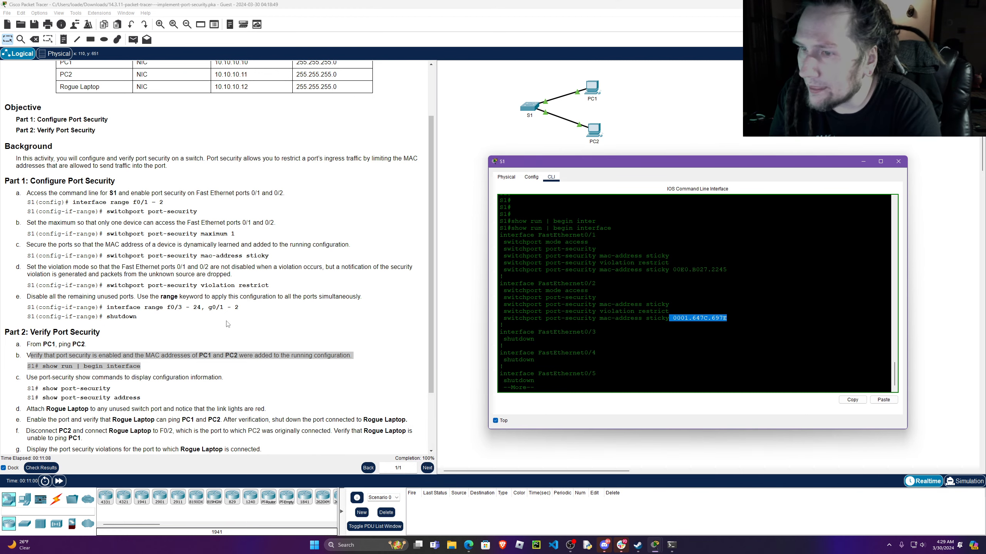
{"action": "scroll", "coordinate": [228, 324], "scroll_direction": "down", "scroll_amount": 3}
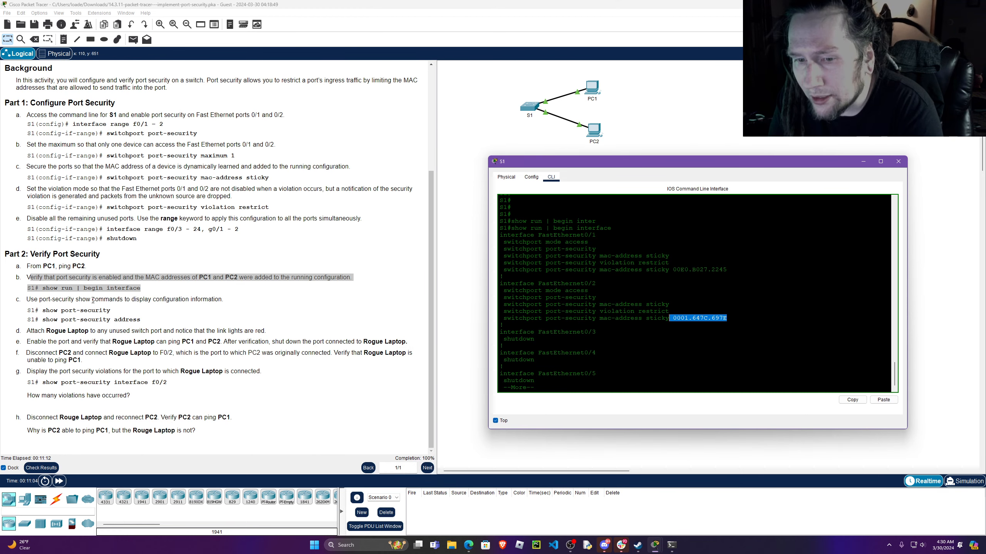
{"action": "left_click", "coordinate": [244, 211]}
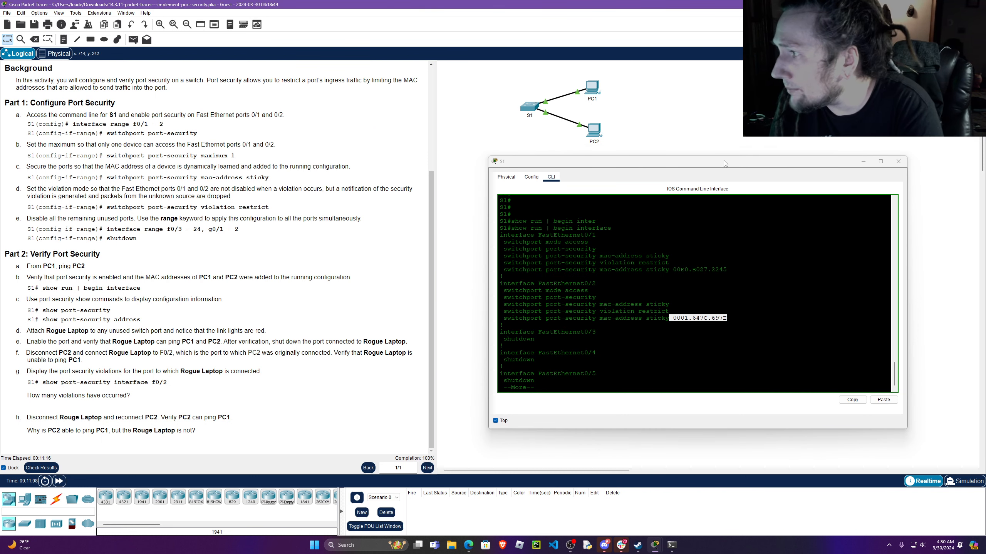
{"action": "left_click_drag", "start_coordinate": [724, 160], "coordinate": [671, 152]}
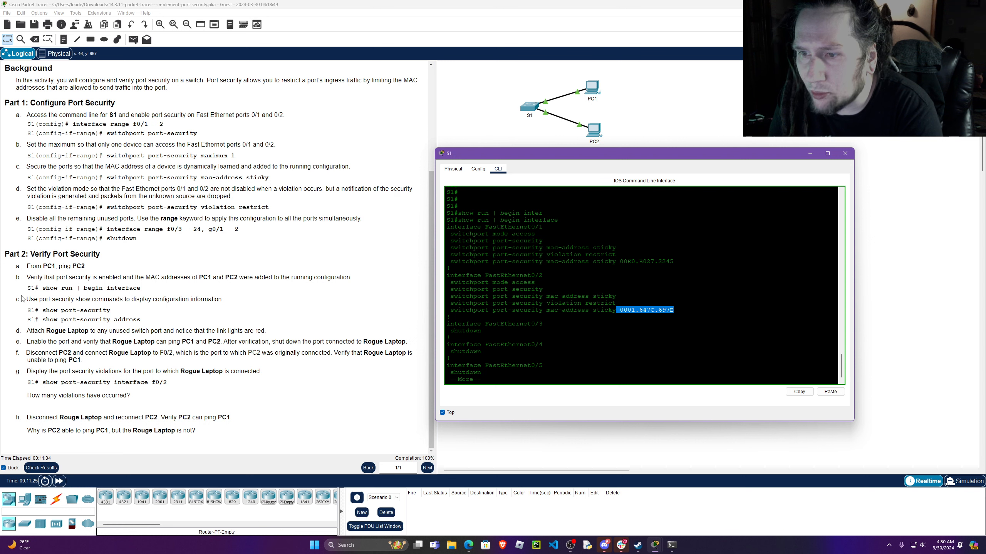
{"action": "left_click_drag", "start_coordinate": [25, 300], "coordinate": [249, 296]}
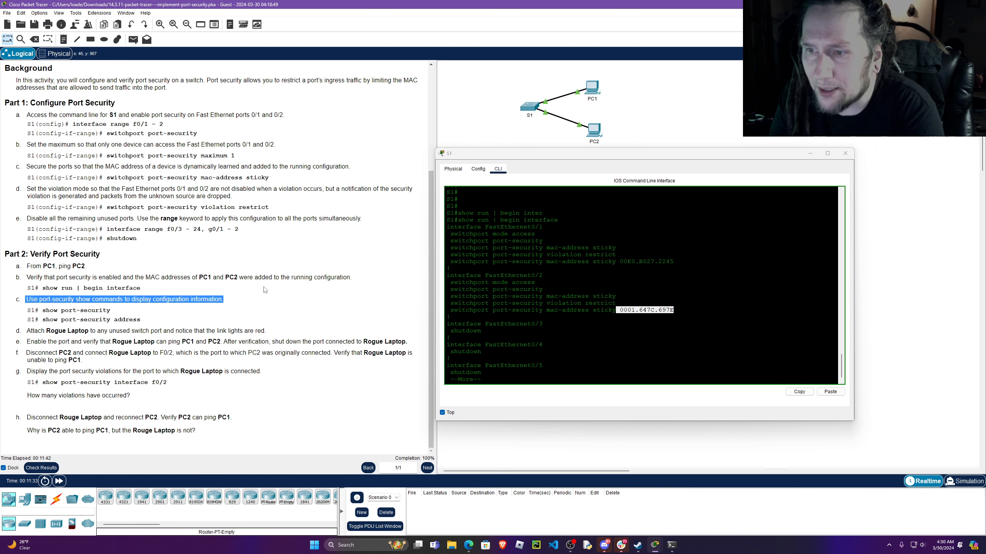
{"action": "left_click_drag", "start_coordinate": [621, 153], "coordinate": [713, 144]}
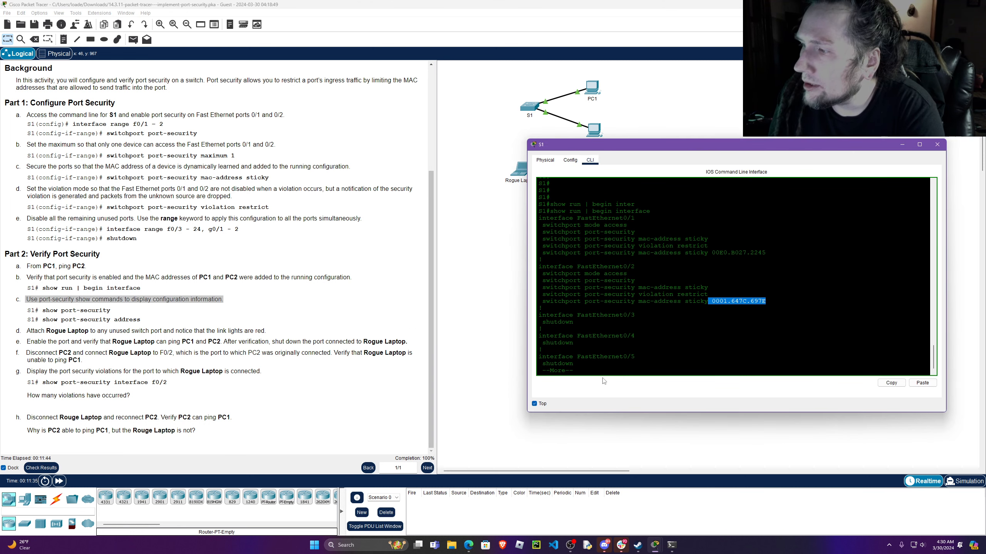
Page through the rest of S1's running configuration and run show port-security.
{"action": "left_click", "coordinate": [606, 364]}
{"action": "key", "text": "space"}
{"action": "key", "text": "space"}
{"action": "key", "text": "space"}
{"action": "key", "text": "space"}
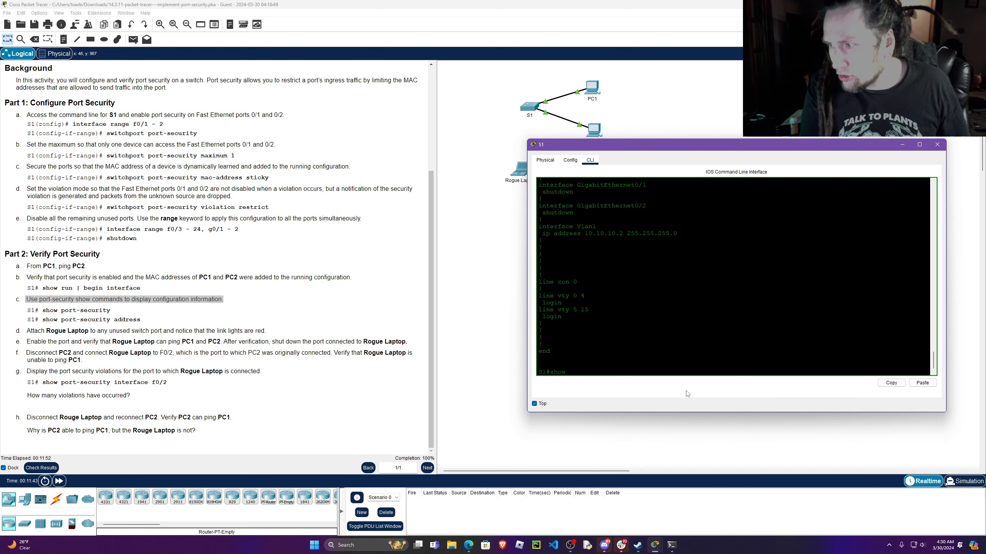
{"action": "key", "text": "Tab"}
{"action": "key", "text": "Return"}
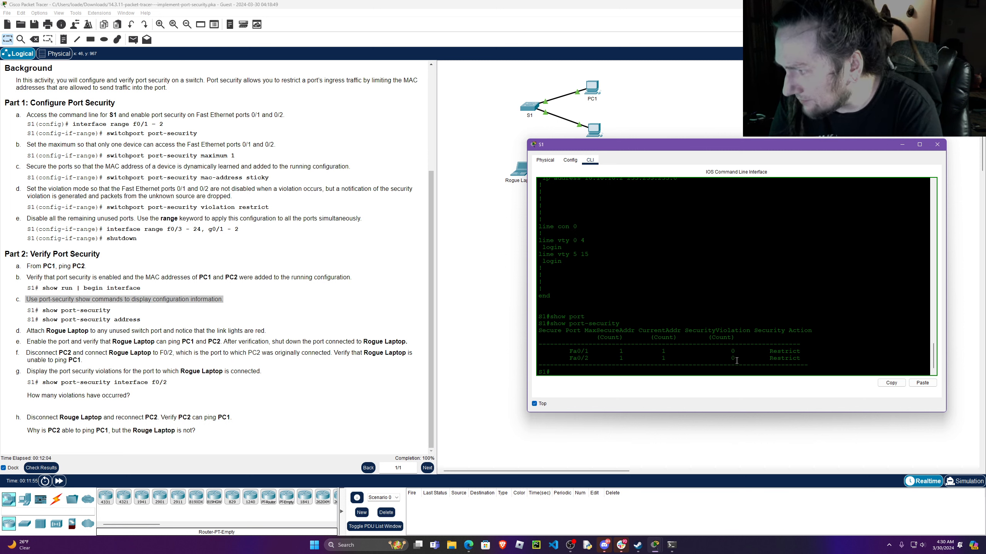
Check the security violation counts for Fa0/1 and Fa0/2, and run show port-security address on S1.
{"action": "left_click_drag", "start_coordinate": [735, 360], "coordinate": [734, 352]}
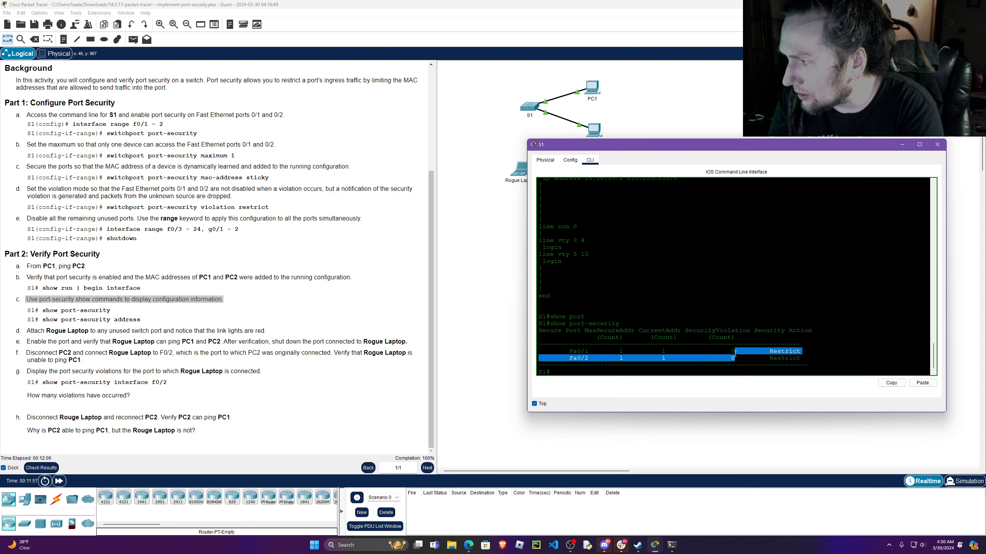
{"action": "left_click", "coordinate": [733, 366]}
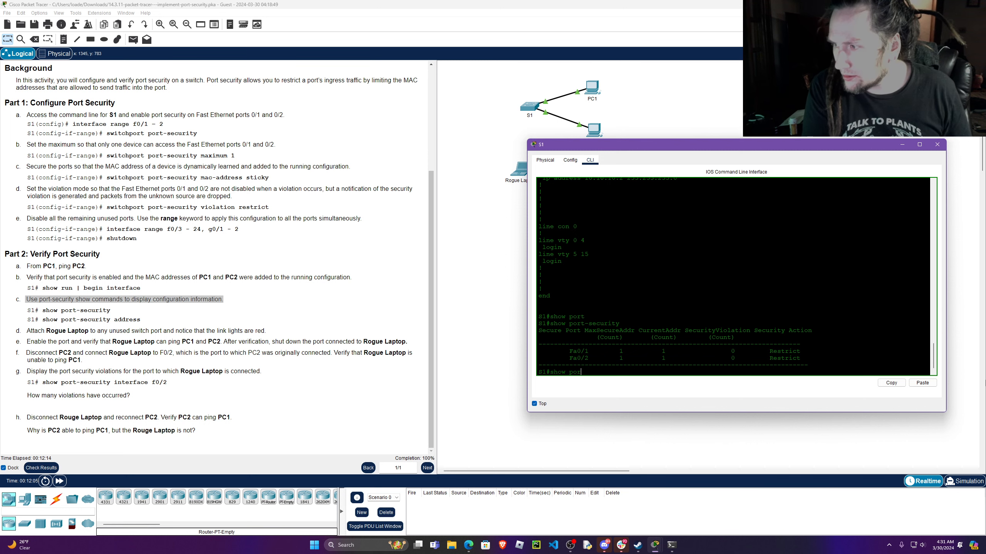
{"action": "type", "text": "show port"}
{"action": "key", "text": "Tab"}
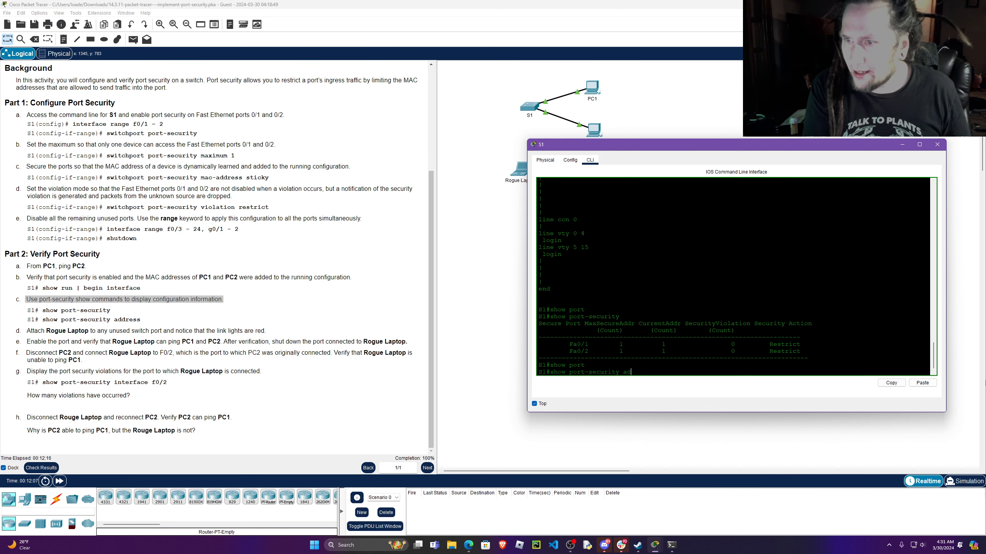
{"action": "key", "text": "Return"}
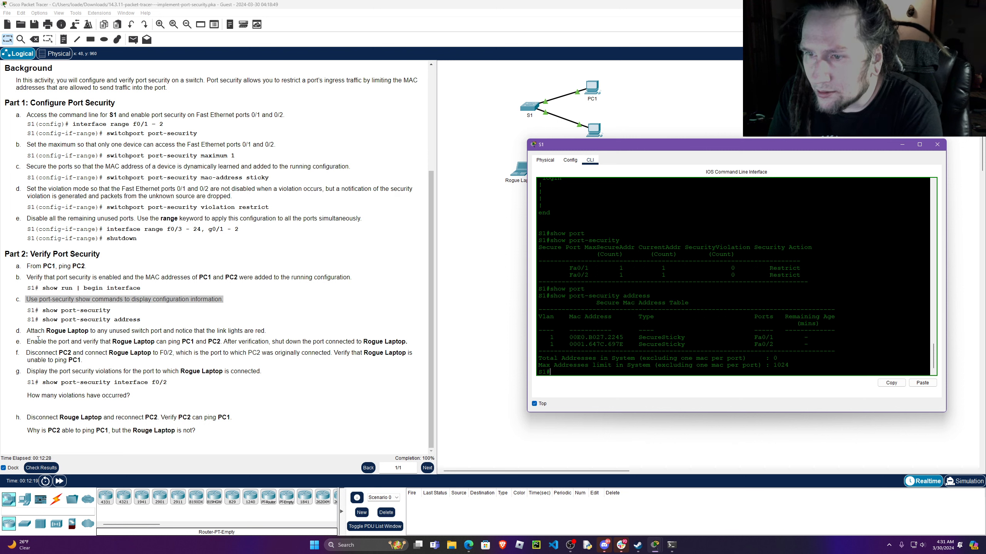
Read instruction d of Part 2 about attaching Rogue Laptop and close S1's window.
{"action": "left_click", "coordinate": [29, 332]}
{"action": "left_click_drag", "start_coordinate": [29, 332], "coordinate": [266, 334]}
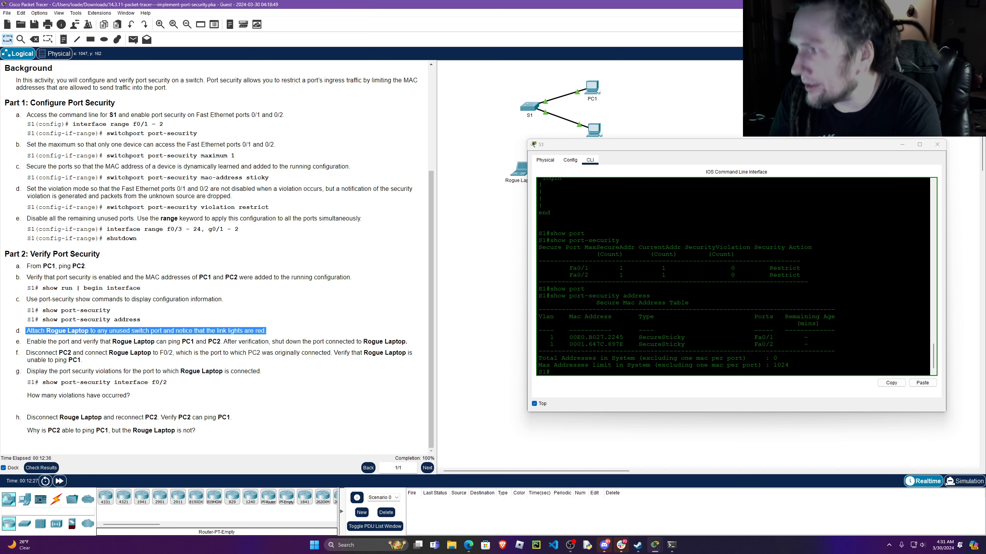
{"action": "left_click", "coordinate": [937, 144]}
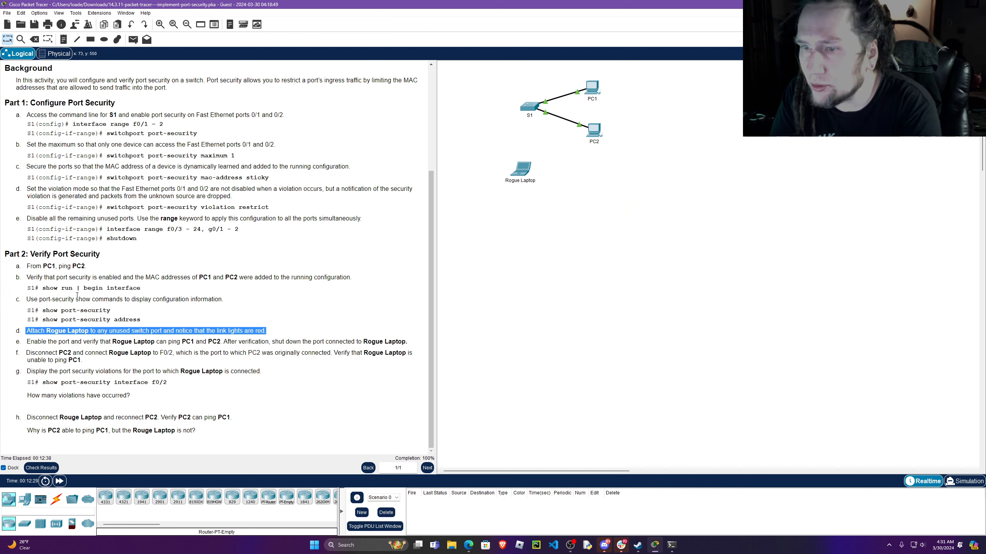
Try to move Rogue Laptop to another spot in the topology and dismiss the notice.
{"action": "left_click_drag", "start_coordinate": [529, 176], "coordinate": [575, 177]}
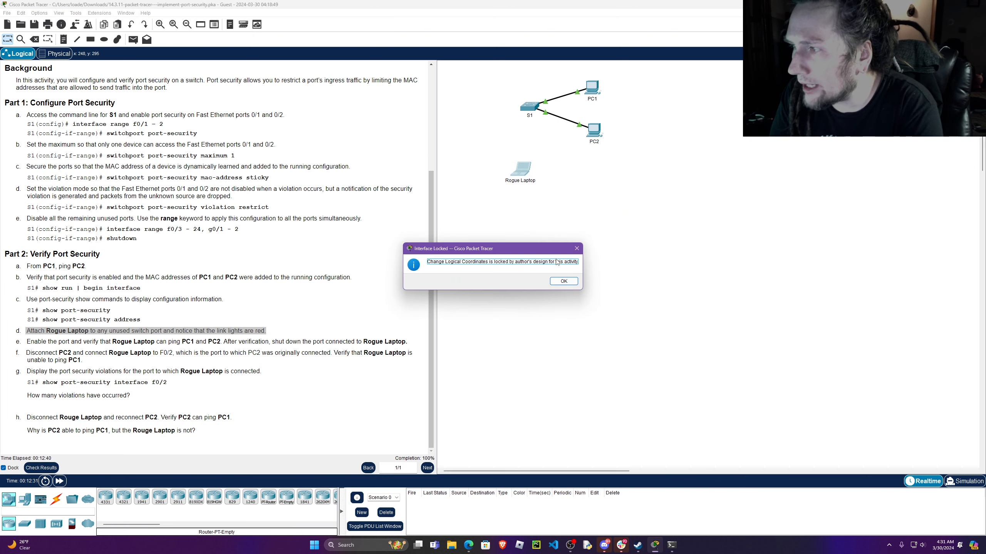
{"action": "left_click", "coordinate": [554, 279]}
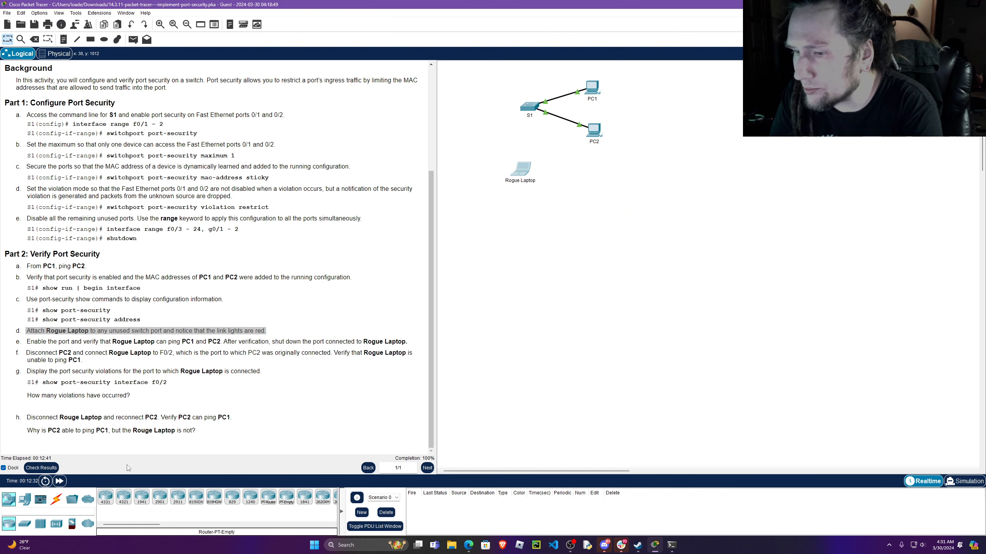
Connect Rogue Laptop's FastEthernet0 port to S1's FastEthernet0/3 port with a Copper Straight-Through cable.
{"action": "left_click", "coordinate": [56, 499]}
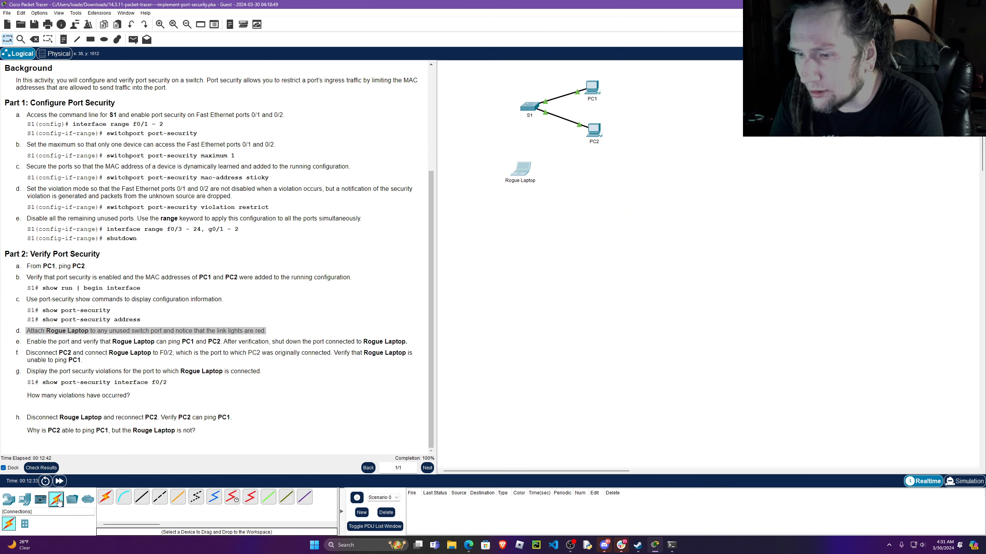
{"action": "left_click", "coordinate": [142, 497]}
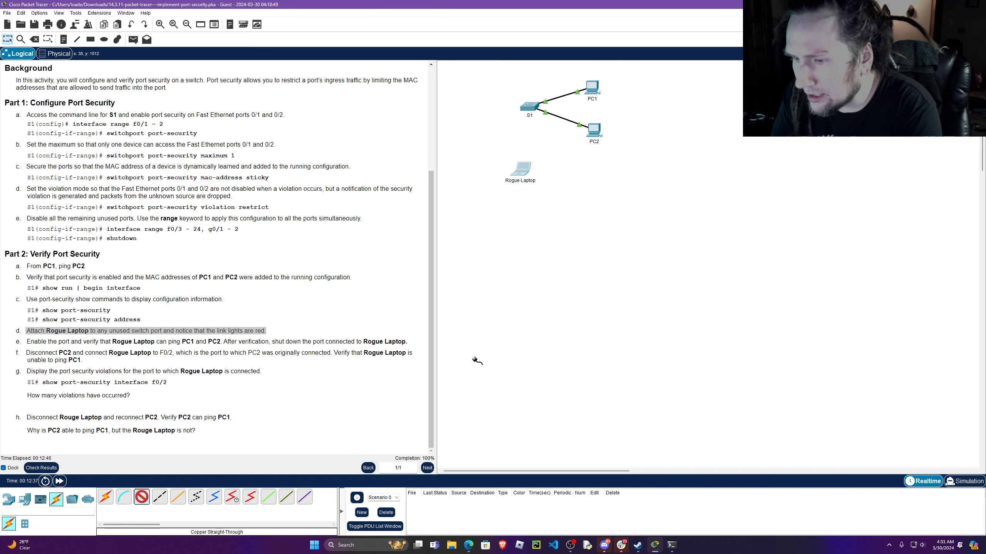
{"action": "left_click", "coordinate": [522, 174]}
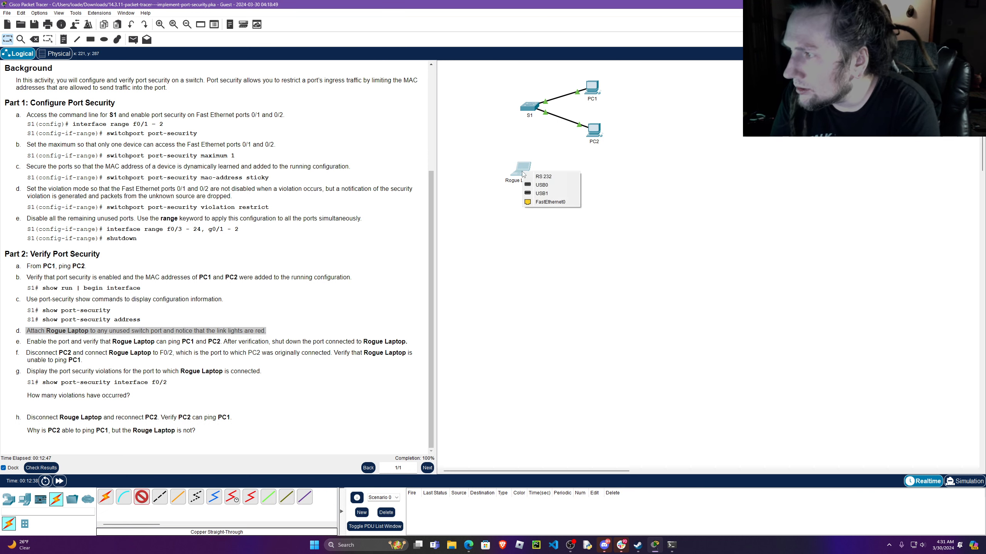
{"action": "left_click", "coordinate": [561, 203]}
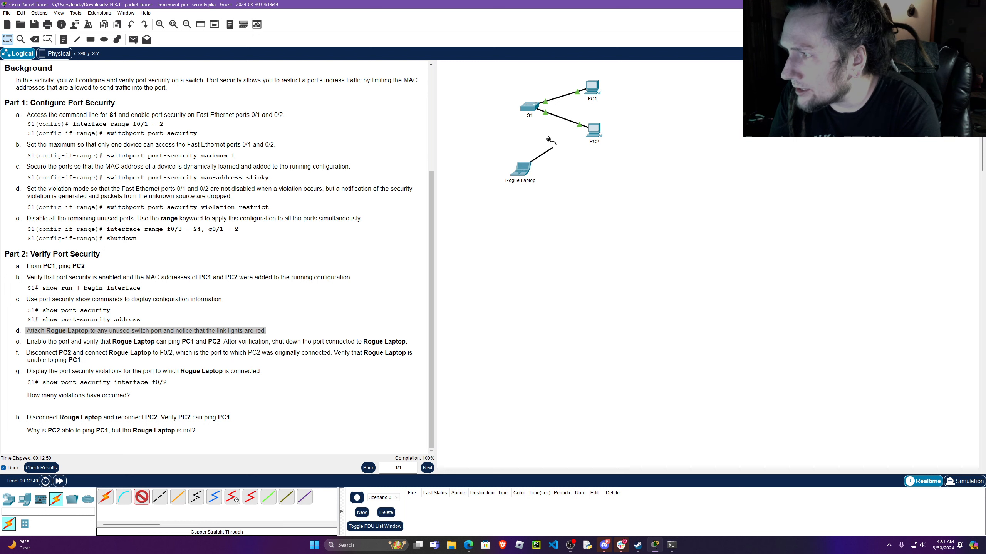
{"action": "left_click", "coordinate": [532, 106]}
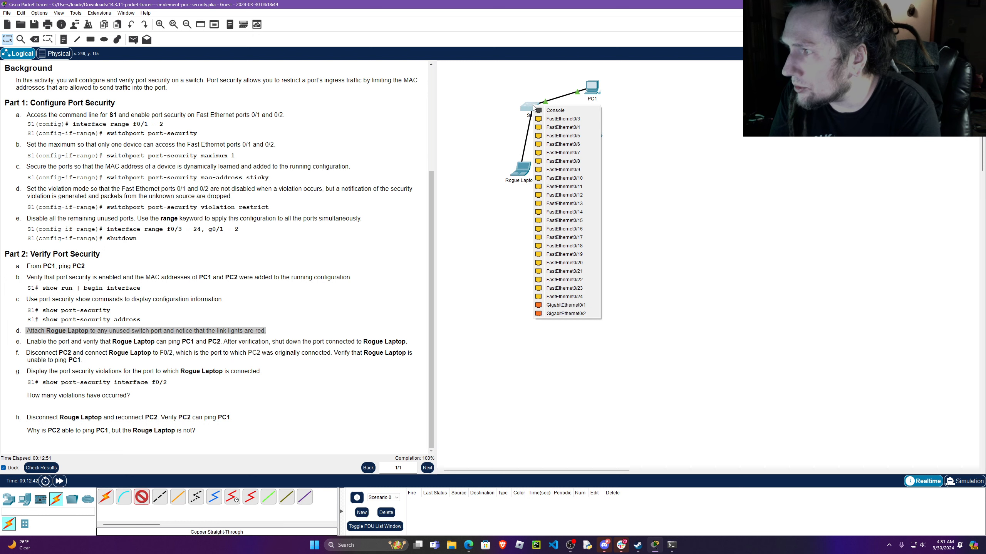
{"action": "left_click", "coordinate": [565, 120]}
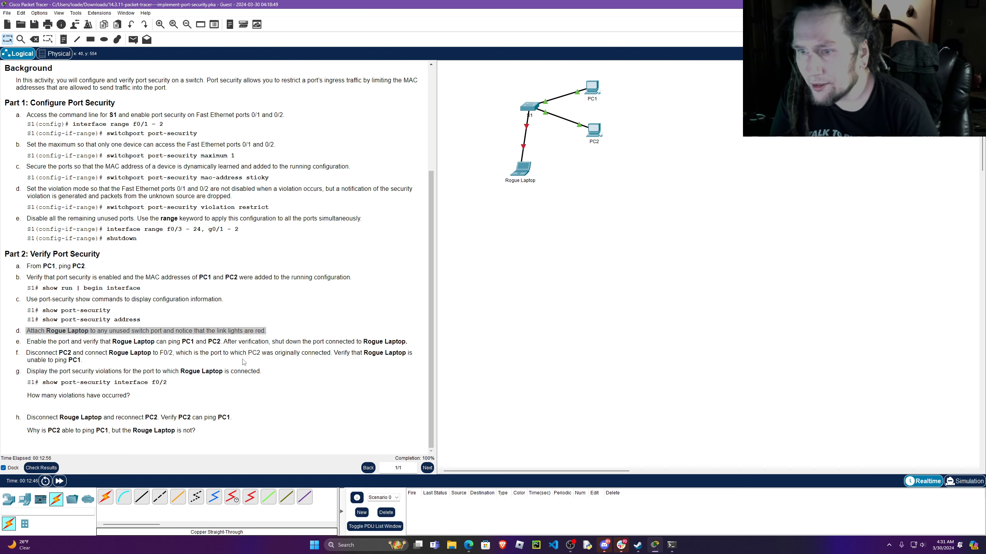
Read the first sentence of Part 2 instruction e about enabling the port and pinging PC1 and PC2 from Rogue Laptop.
{"action": "left_click", "coordinate": [28, 342]}
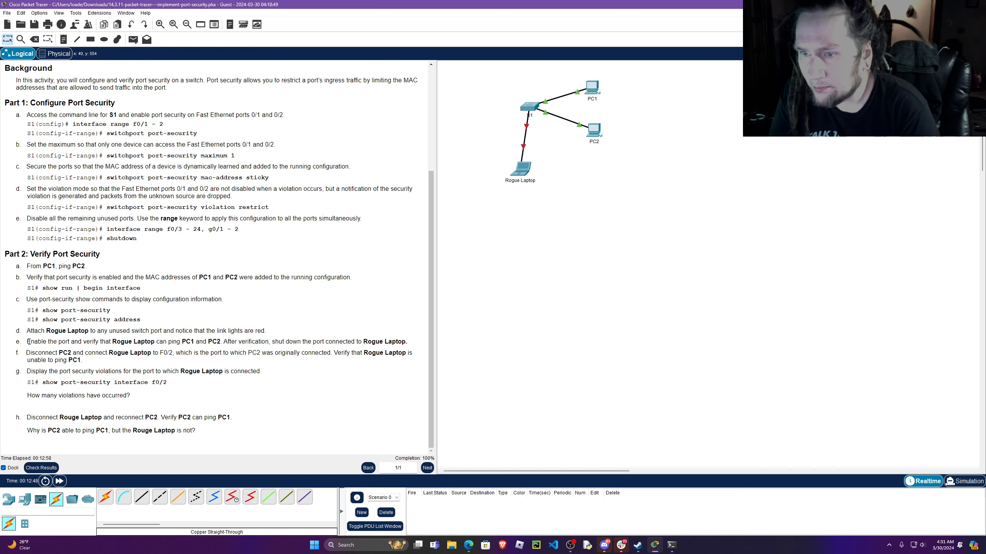
{"action": "left_click_drag", "start_coordinate": [28, 342], "coordinate": [223, 344]}
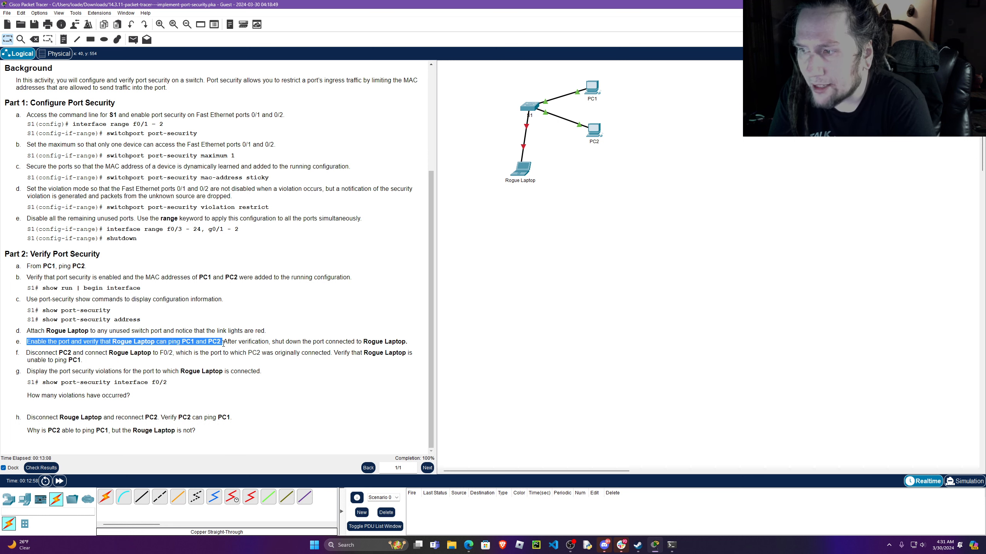
{"action": "left_click_drag", "start_coordinate": [223, 344], "coordinate": [225, 344]}
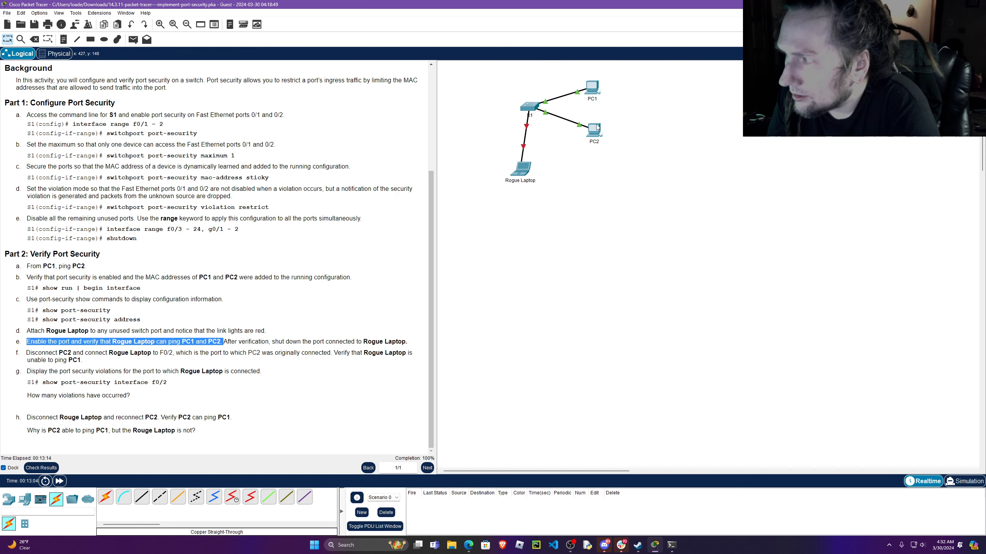
Open S1's command line beside the instructions, keep its window on top, and enter global configuration mode with conf t.
{"action": "mouse_move", "coordinate": [594, 135]}
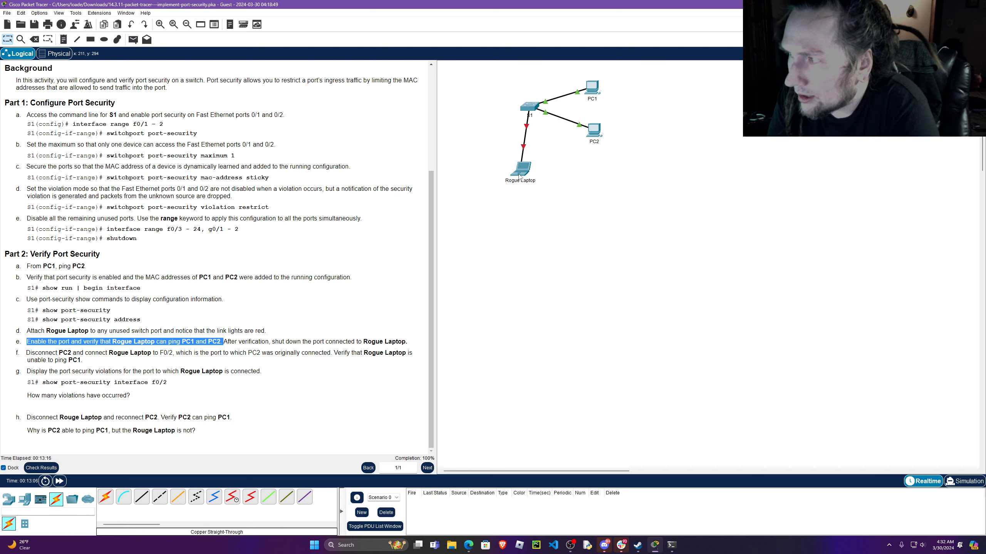
{"action": "left_click", "coordinate": [530, 106]}
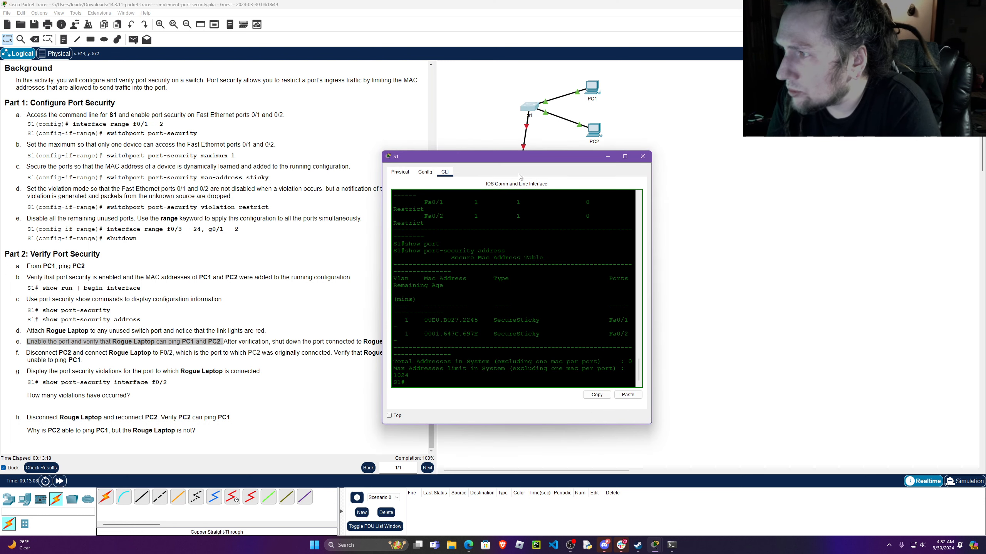
{"action": "left_click_drag", "start_coordinate": [524, 156], "coordinate": [733, 156]}
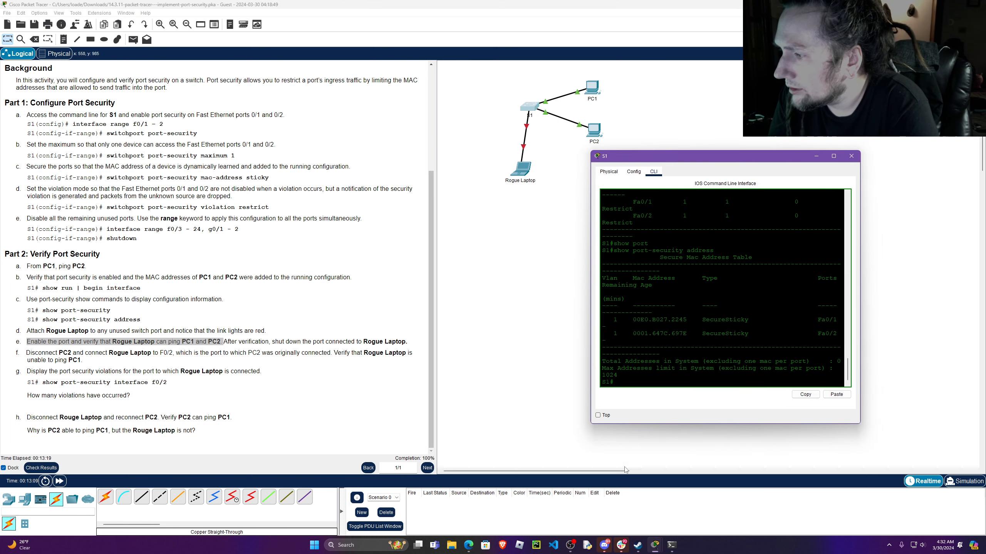
{"action": "left_click", "coordinate": [597, 416]}
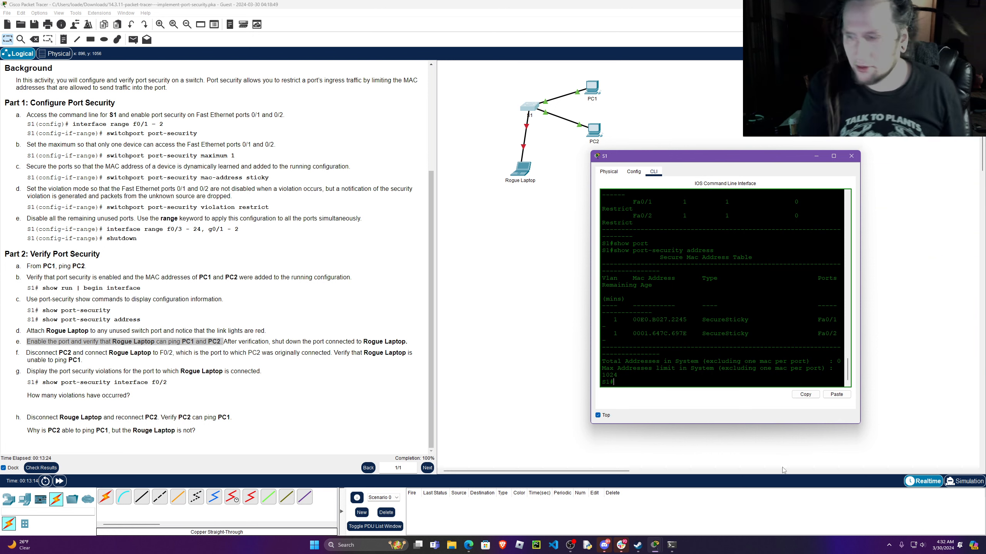
{"action": "key", "text": "Return"}
{"action": "key", "text": "Return"}
{"action": "key", "text": "Return"}
{"action": "type", "text": "conf t"}
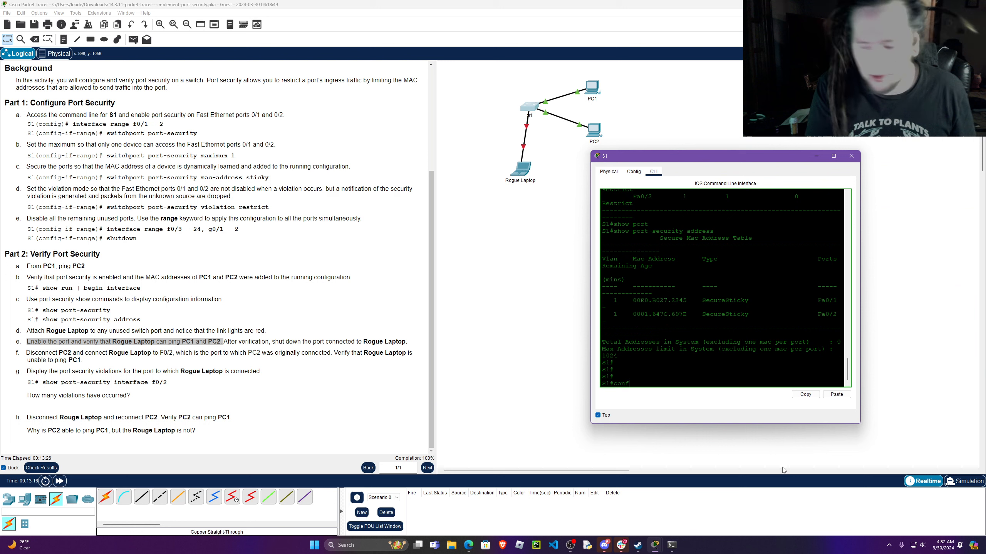
{"action": "key", "text": "Return"}
{"action": "key", "text": "Return"}
{"action": "key", "text": "Return"}
{"action": "key", "text": "Return"}
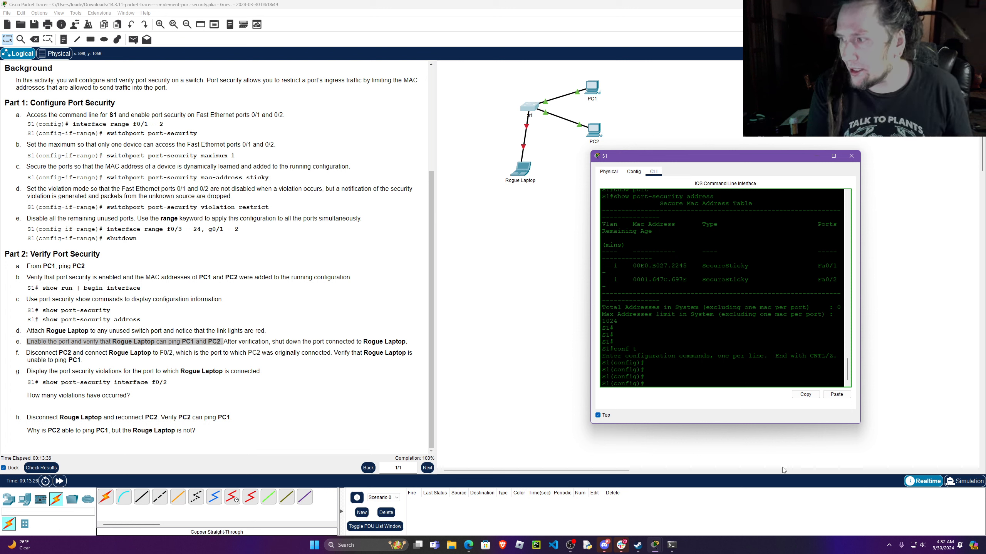
Enable S1's port f0/3 with no shutdown in its interface configuration mode and close S1's window.
{"action": "type", "text": "interf"}
{"action": "key", "text": "Tab"}
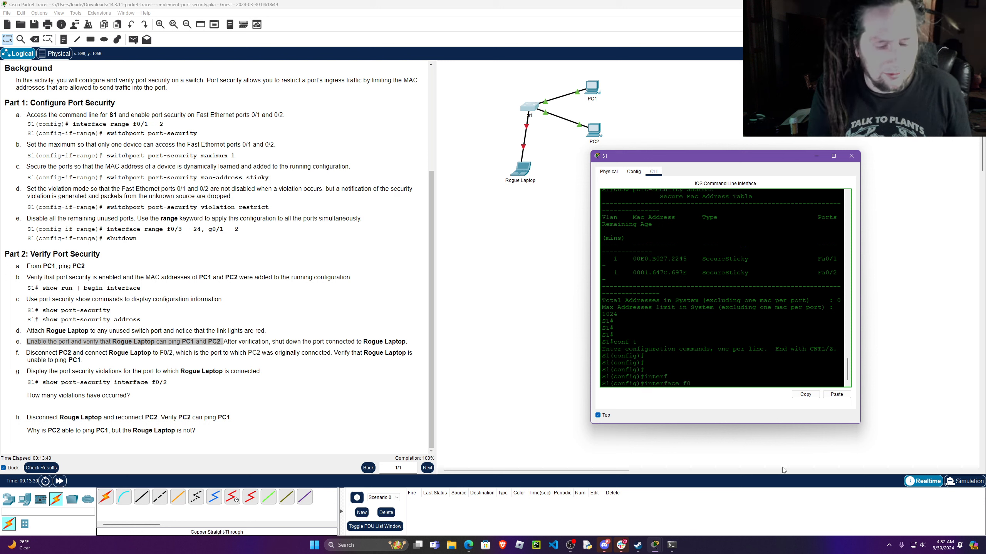
{"action": "key", "text": "Return"}
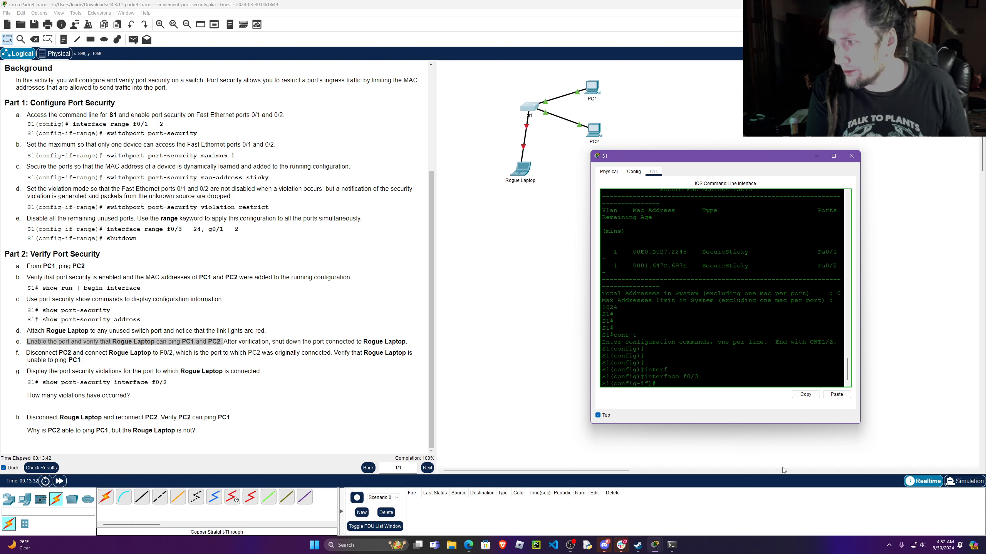
{"action": "key", "text": "Return"}
{"action": "key", "text": "Return"}
{"action": "key", "text": "Return"}
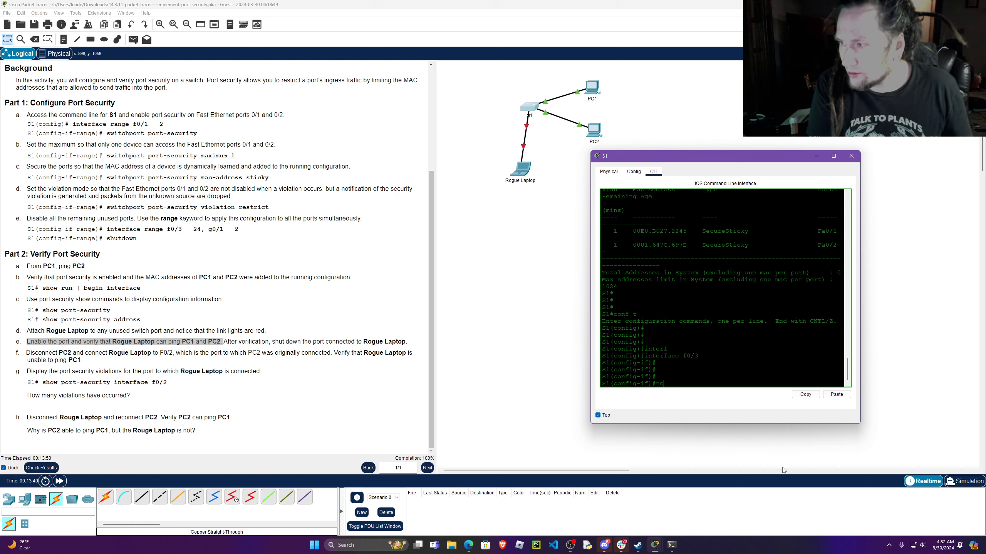
{"action": "type", "text": "no shutdown"}
{"action": "key", "text": "Return"}
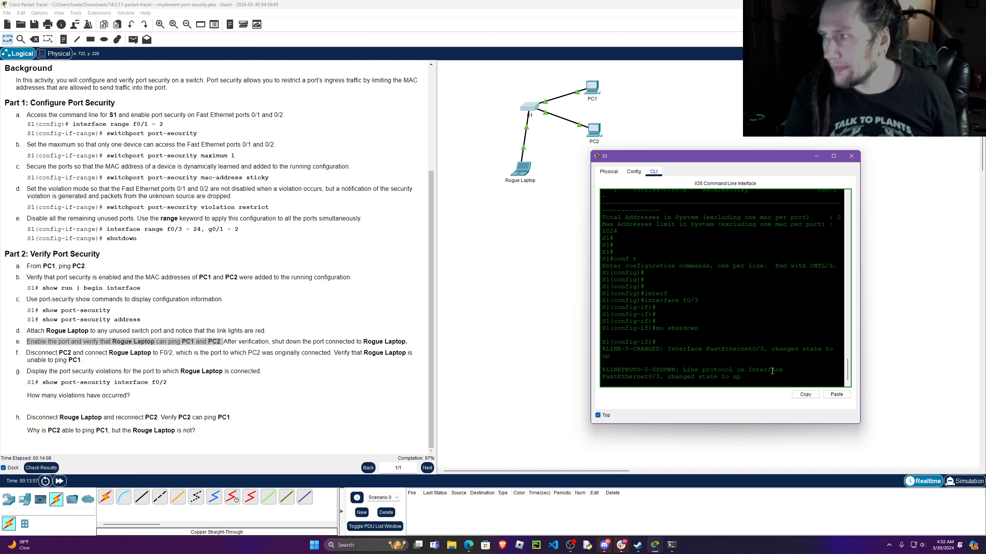
{"action": "key", "text": "Return"}
{"action": "key", "text": "Return"}
{"action": "key", "text": "Return"}
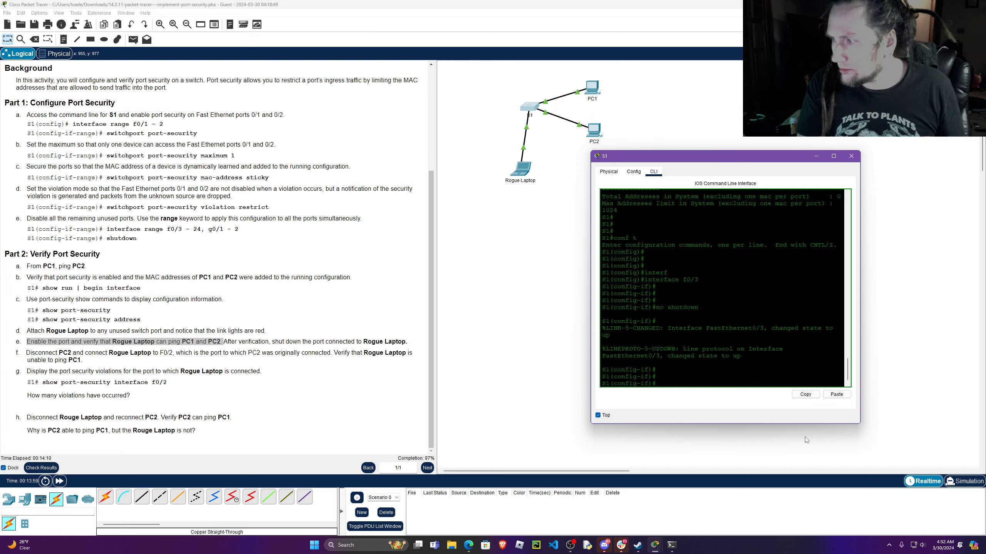
{"action": "left_click", "coordinate": [850, 156]}
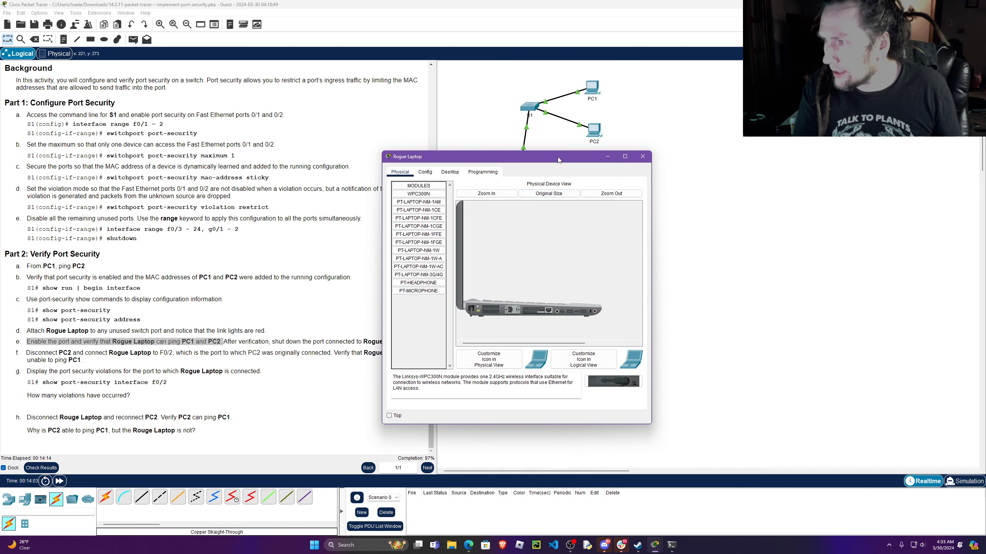
Open Rogue Laptop's Command Prompt with its window kept on top and clear of the instructions' Addressing Table.
{"action": "left_click_drag", "start_coordinate": [558, 160], "coordinate": [720, 187]}
{"action": "left_click", "coordinate": [611, 199]}
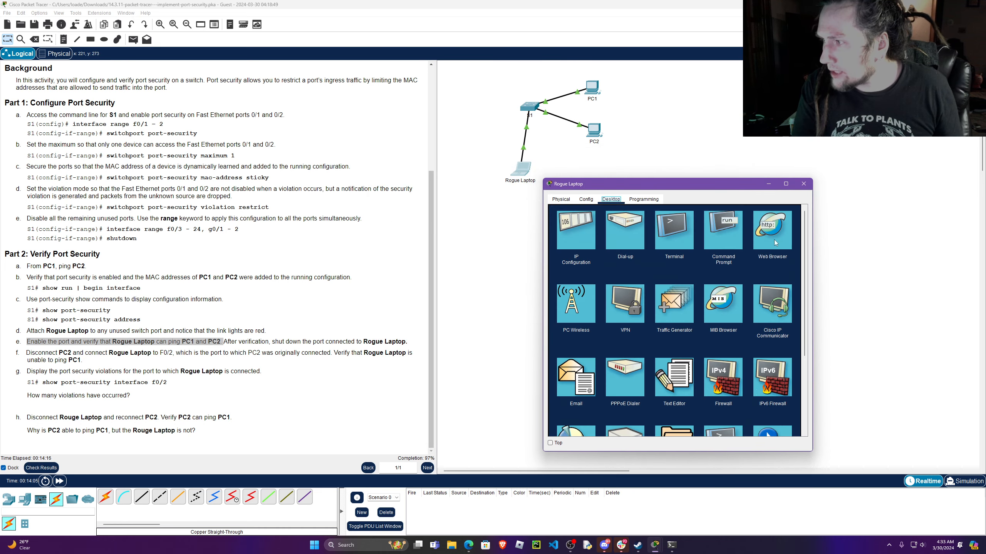
{"action": "left_click", "coordinate": [723, 231]}
{"action": "scroll", "coordinate": [316, 237], "scroll_direction": "up", "scroll_amount": 4}
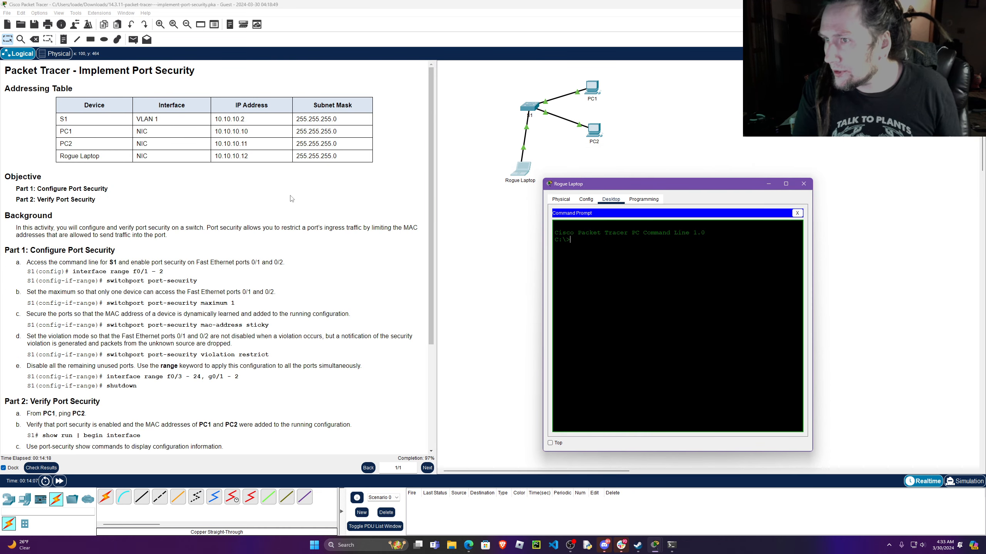
{"action": "left_click", "coordinate": [551, 443]}
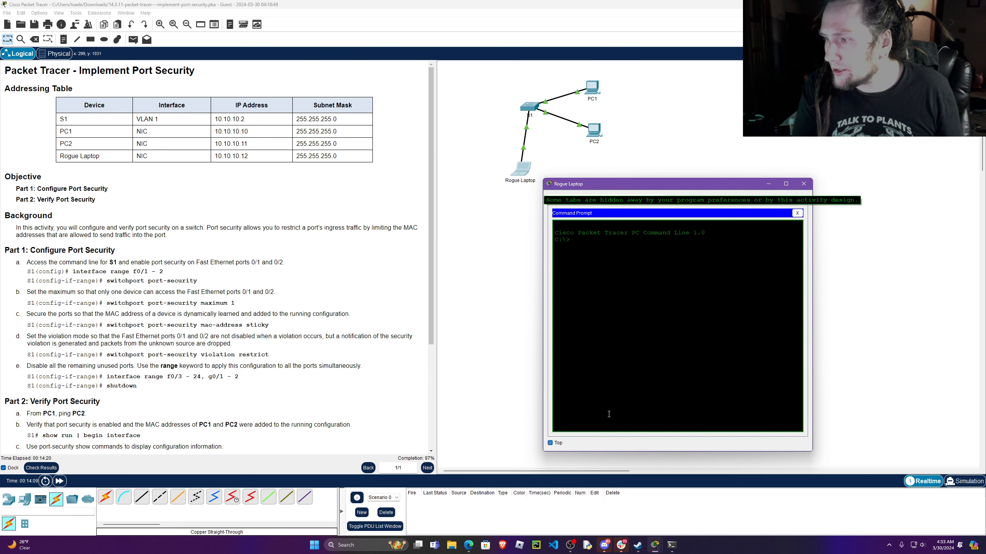
Ping PC1 at 10.10.10.10 and PC2 at 10.10.10.11 from Rogue Laptop, using the addresses in the Addressing Table.
{"action": "double_click", "coordinate": [226, 130]}
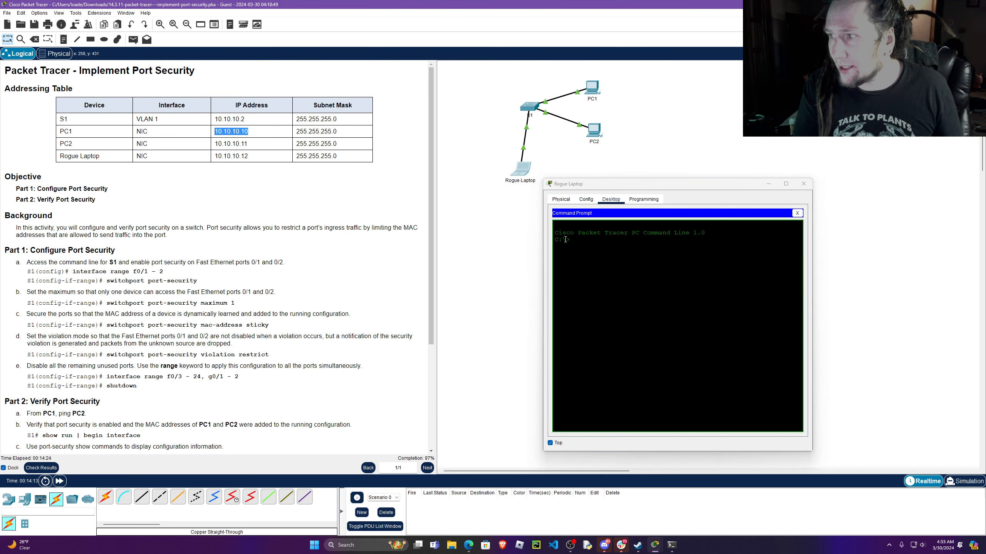
{"action": "left_click", "coordinate": [593, 239]}
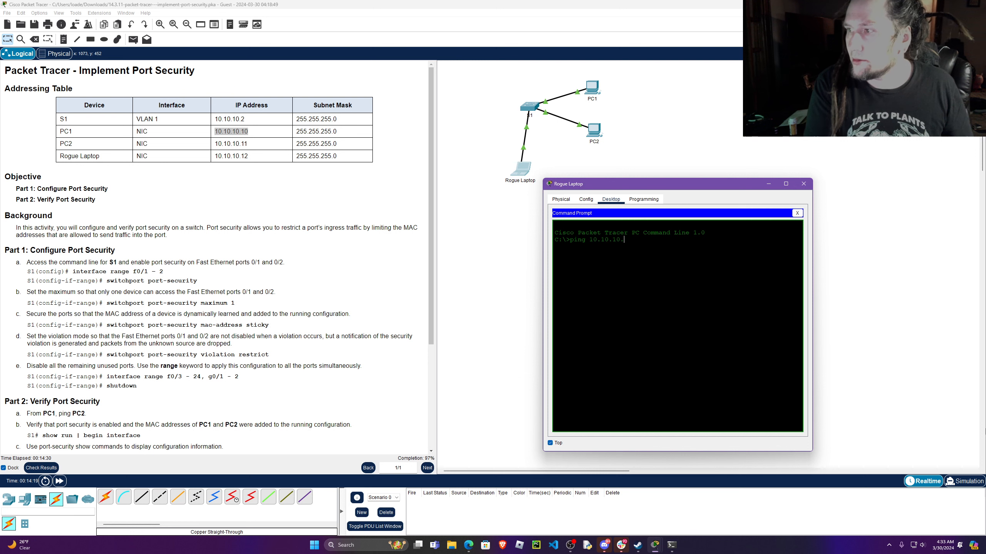
{"action": "key", "text": "Return"}
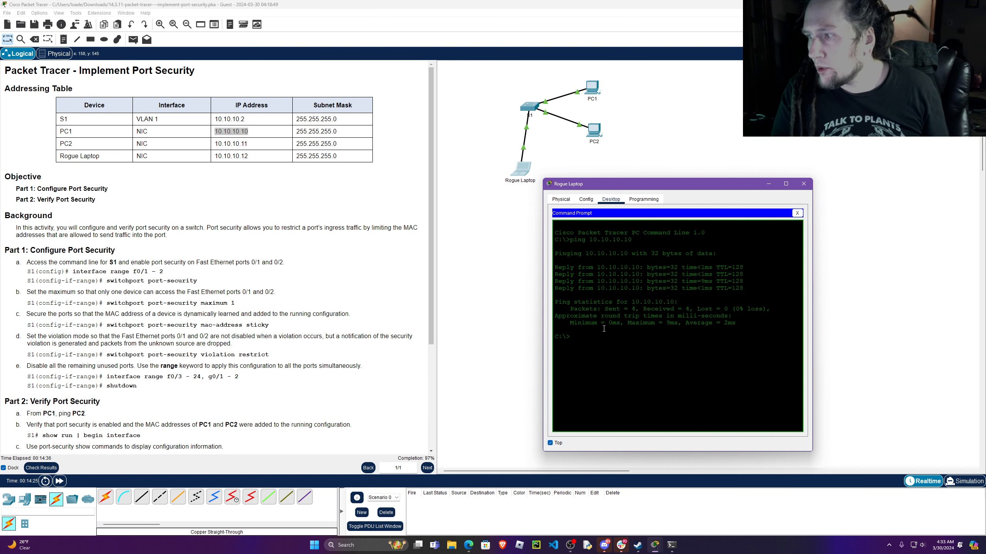
{"action": "key", "text": "Up"}
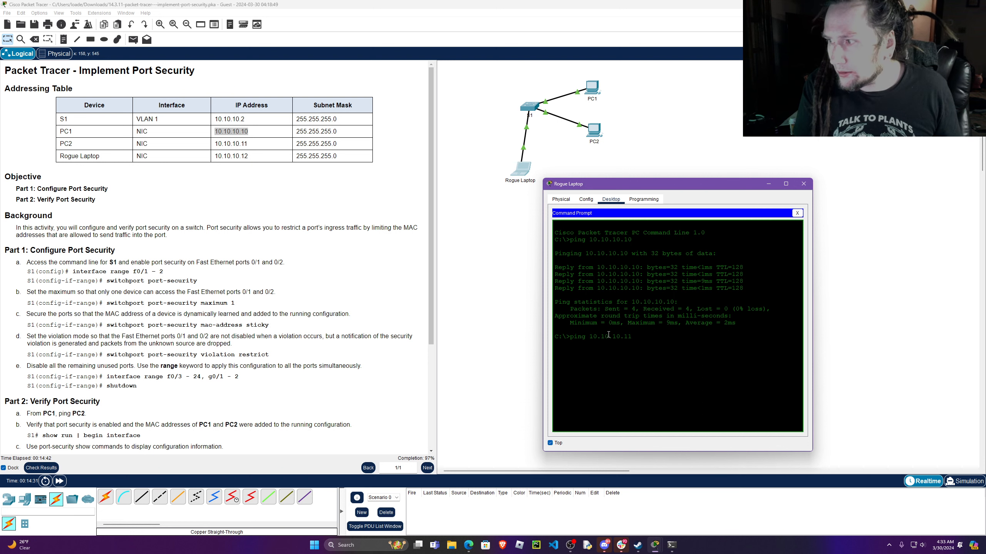
{"action": "key", "text": "Return"}
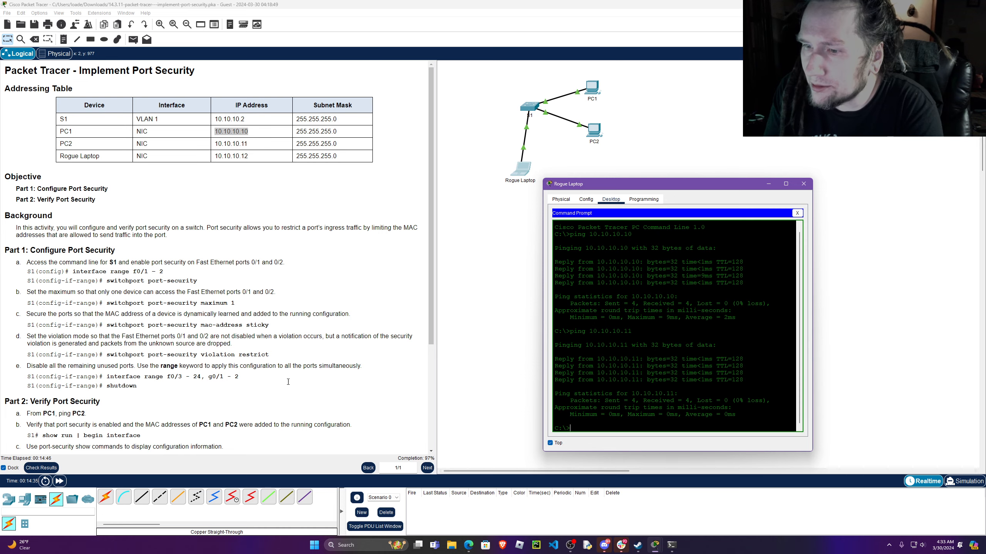
Read the rest of Part 2 instruction e about shutting down the port connected to Rogue Laptop.
{"action": "scroll", "coordinate": [259, 340], "scroll_direction": "down", "scroll_amount": 6}
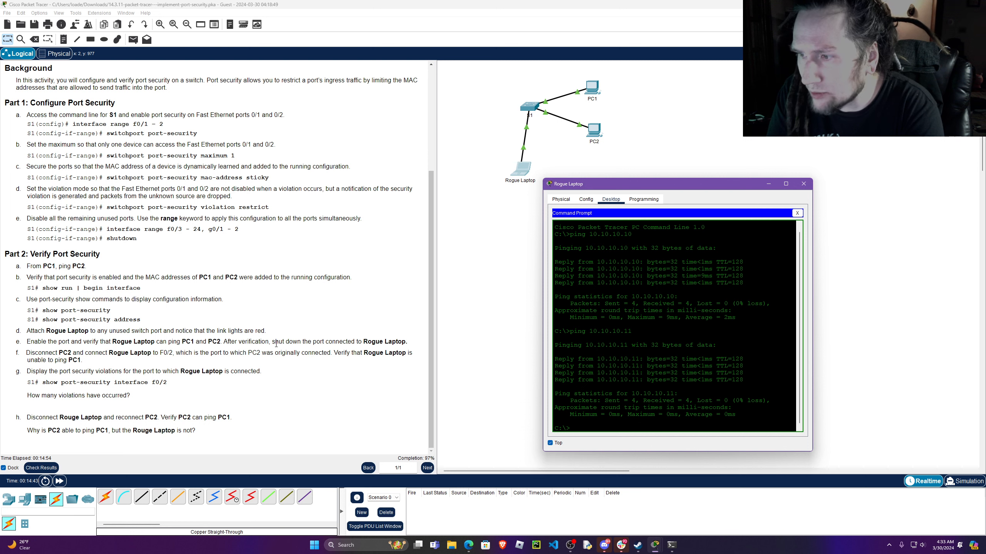
{"action": "left_click_drag", "start_coordinate": [272, 342], "coordinate": [415, 345]}
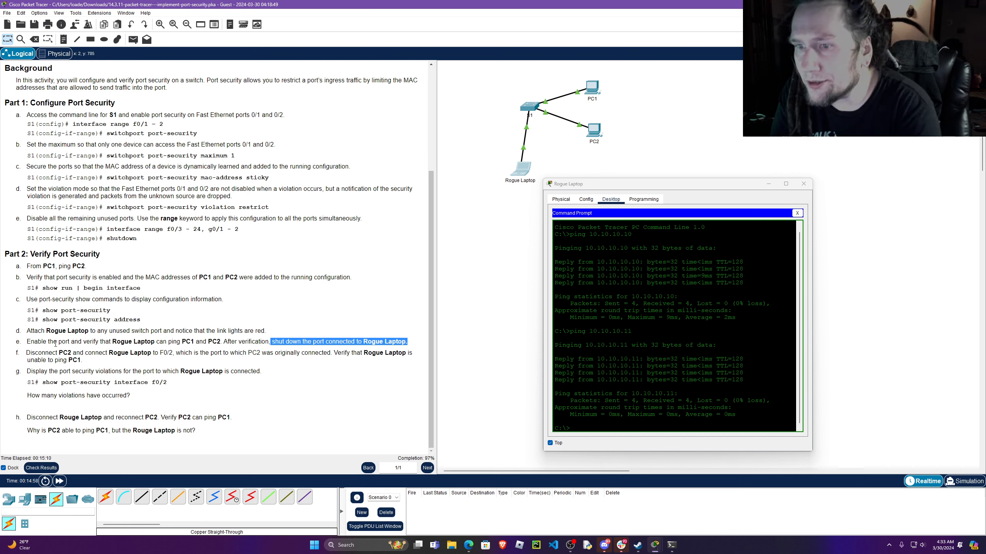
{"action": "left_click_drag", "start_coordinate": [27, 341], "coordinate": [407, 343]}
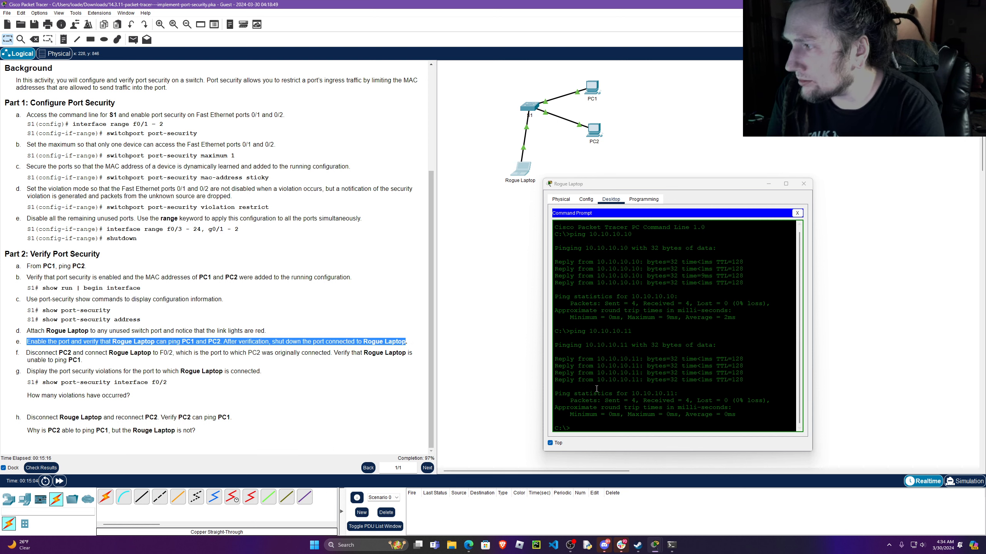
Close Rogue Laptop's window and reopen S1's command line beside the instructions, keeping it on top.
{"action": "left_click", "coordinate": [803, 184]}
{"action": "left_click", "coordinate": [533, 108]}
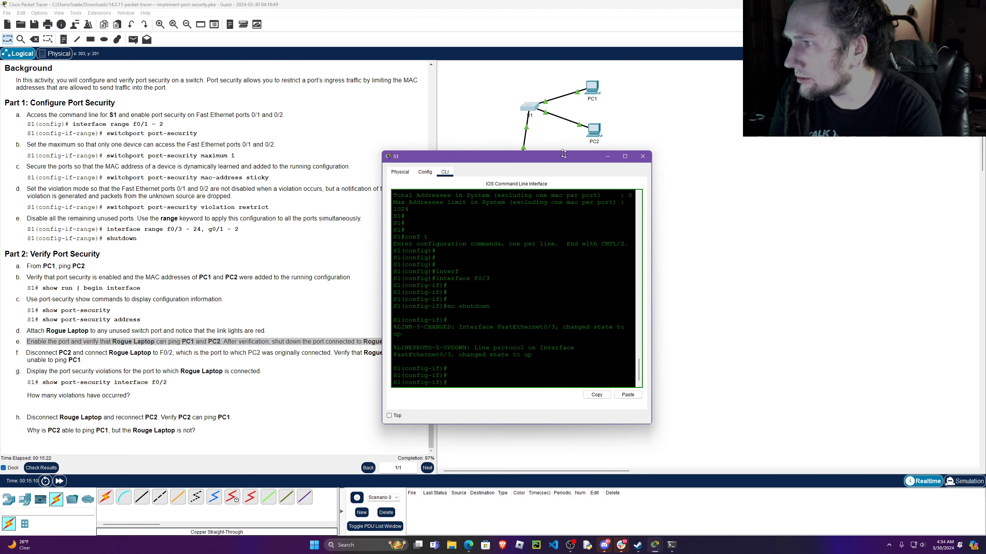
{"action": "left_click_drag", "start_coordinate": [551, 151], "coordinate": [747, 118]}
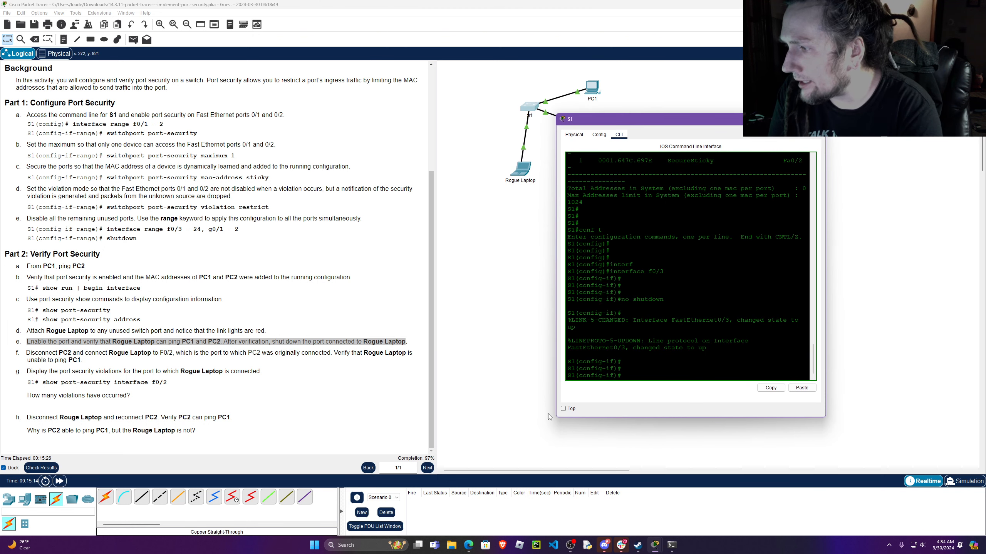
{"action": "left_click", "coordinate": [563, 409]}
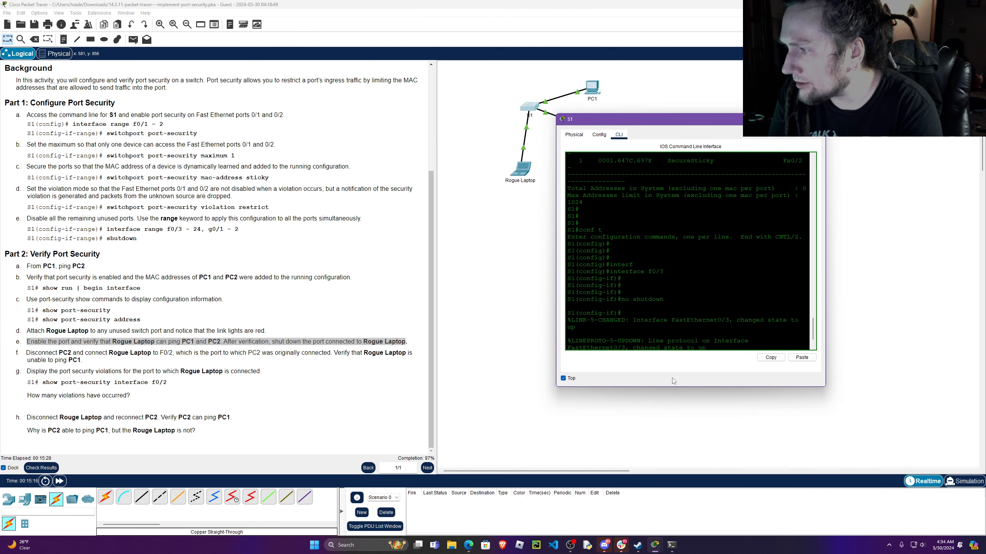
Shut down interface f0/3 on S1, the port Rogue Laptop is attached to, in the enlarged command-line window.
{"action": "left_click_drag", "start_coordinate": [664, 387], "coordinate": [663, 478]}
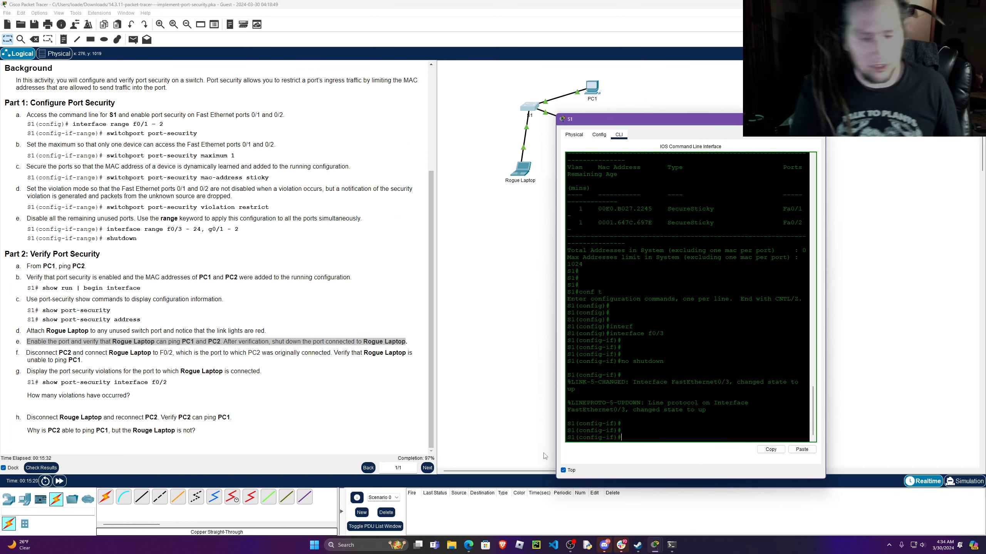
{"action": "type", "text": "shutdow"}
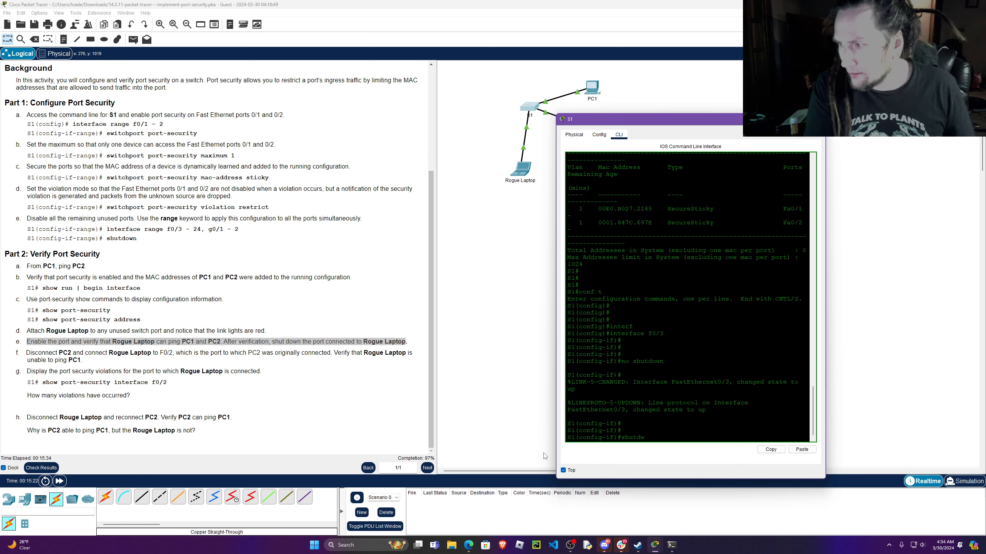
{"action": "type", "text": "n"}
{"action": "key", "text": "Return"}
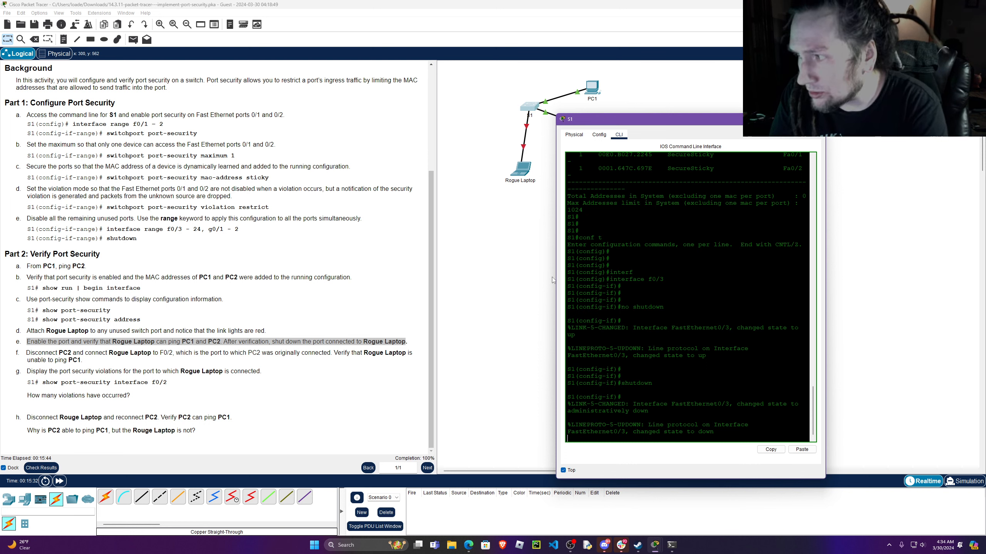
{"action": "left_click_drag", "start_coordinate": [664, 281], "coordinate": [568, 279]}
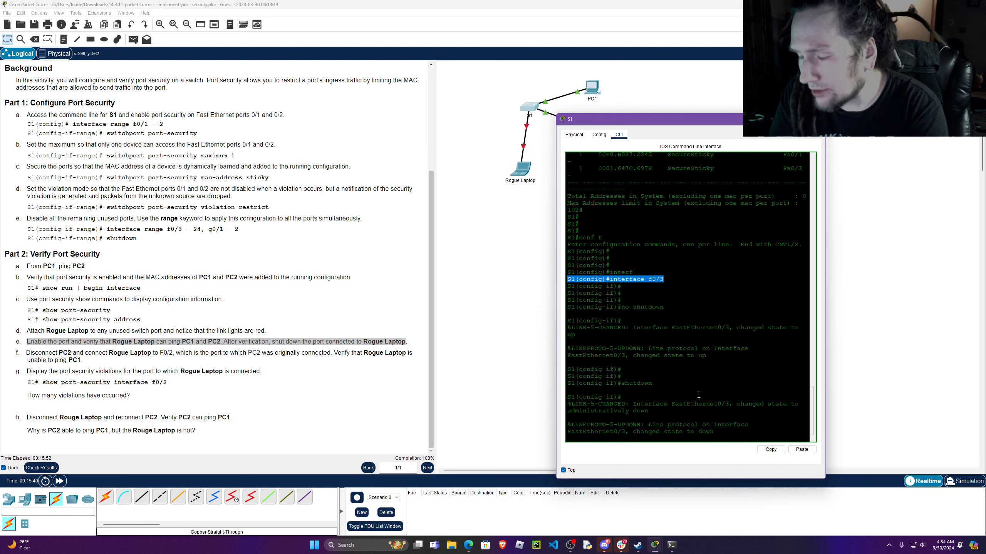
{"action": "left_click", "coordinate": [719, 437]}
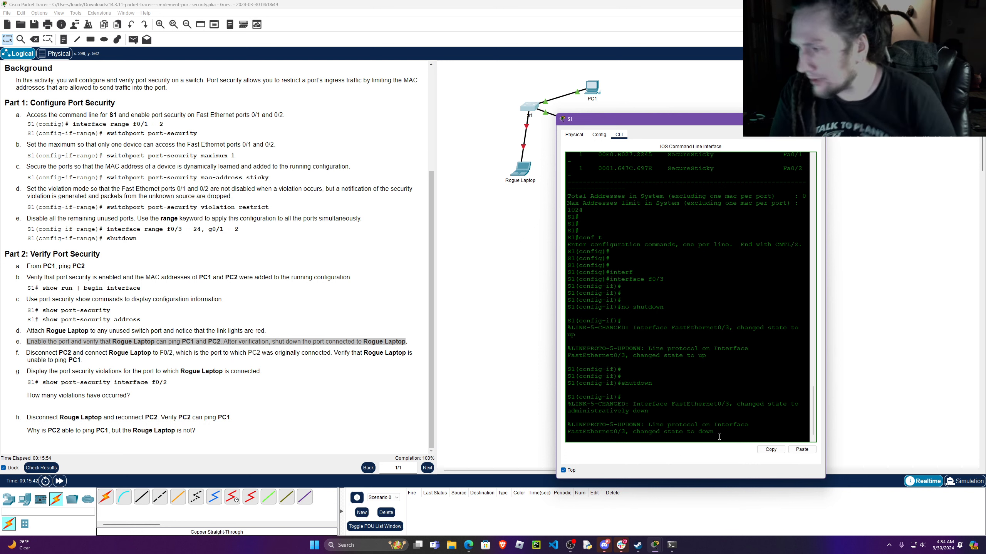
{"action": "key", "text": "Return"}
{"action": "key", "text": "Return"}
{"action": "key", "text": "Return"}
{"action": "key", "text": "Return"}
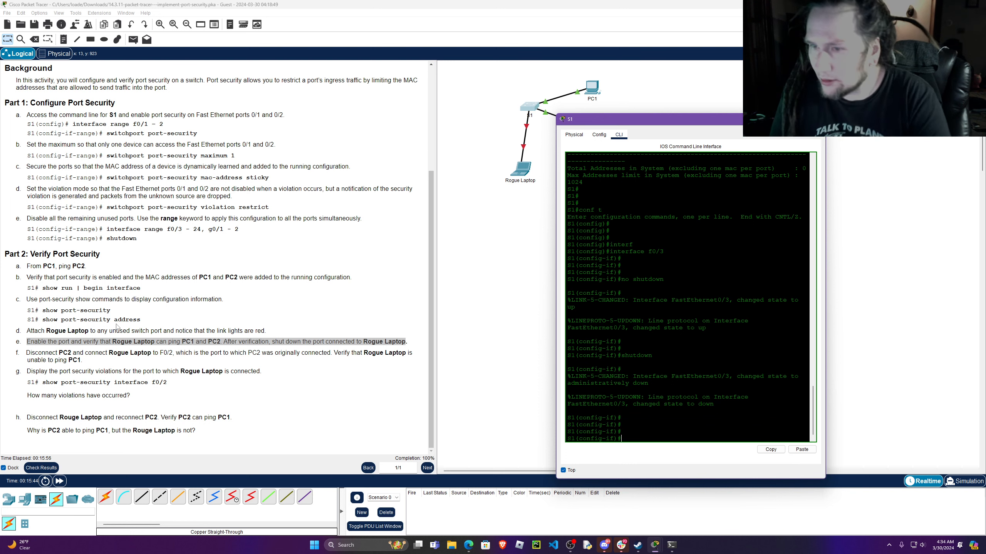
Read Part 2 instruction f about disconnecting PC2 and connecting Rogue Laptop to F0/2, and close S1's window.
{"action": "left_click_drag", "start_coordinate": [24, 353], "coordinate": [171, 352]}
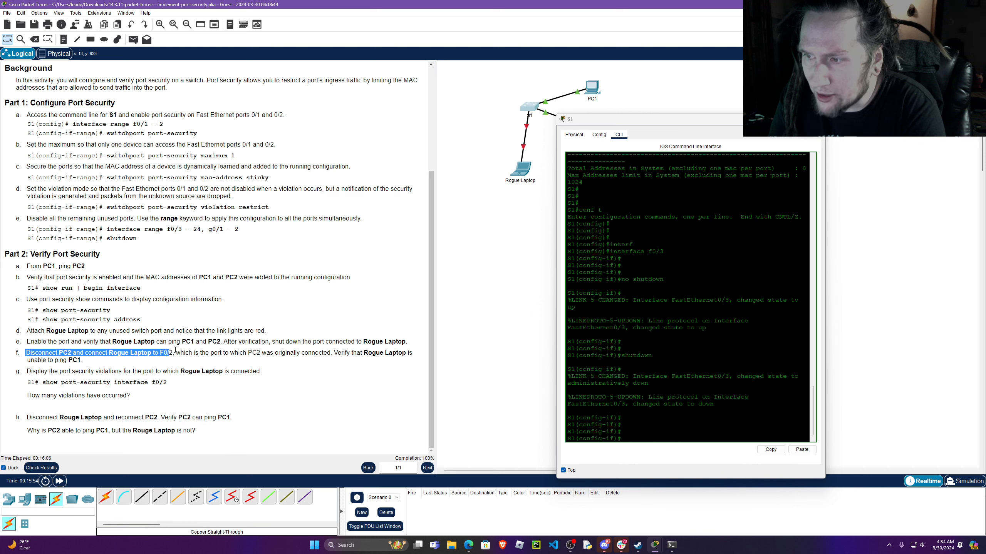
{"action": "left_click_drag", "start_coordinate": [175, 350], "coordinate": [329, 353]}
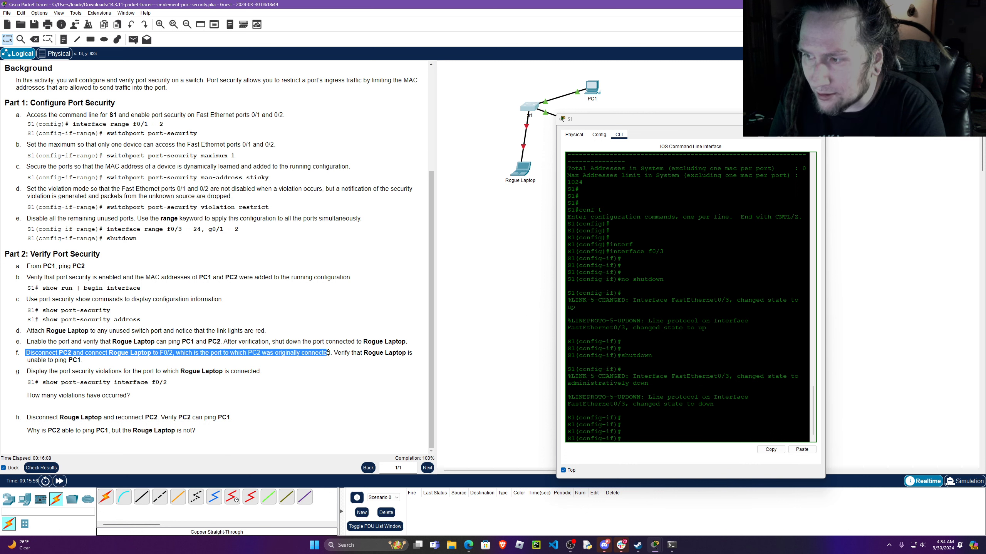
{"action": "left_click_drag", "start_coordinate": [329, 353], "coordinate": [355, 361]}
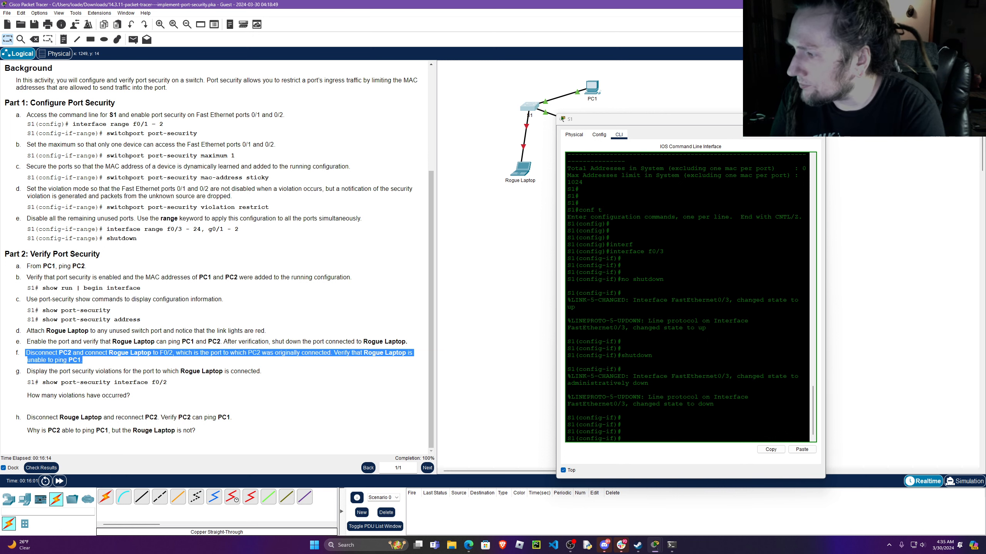
{"action": "left_click", "coordinate": [757, 120]}
{"action": "left_click", "coordinate": [817, 119]}
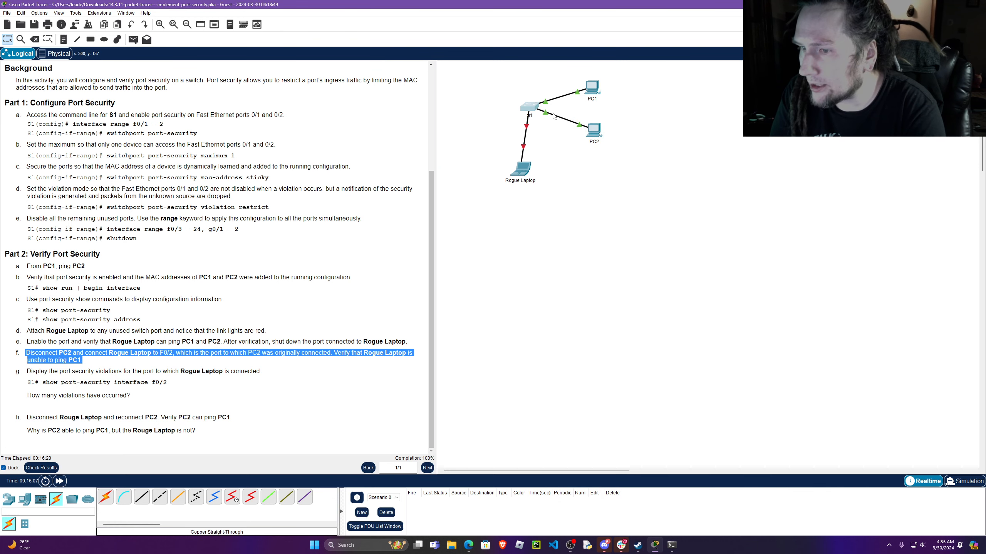
{"action": "left_click_drag", "start_coordinate": [603, 123], "coordinate": [632, 153]}
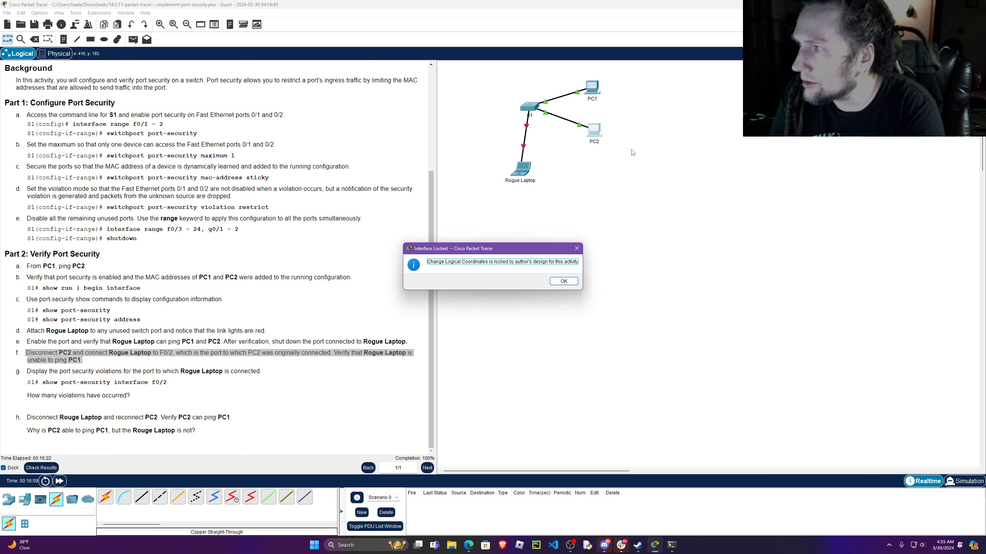
{"action": "left_click", "coordinate": [563, 281]}
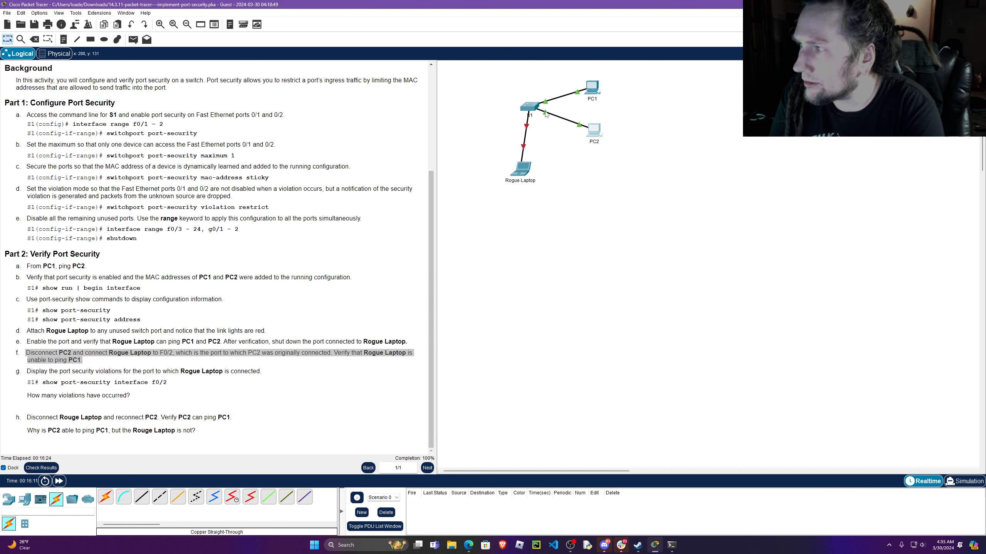
{"action": "left_click_drag", "start_coordinate": [546, 113], "coordinate": [590, 288]}
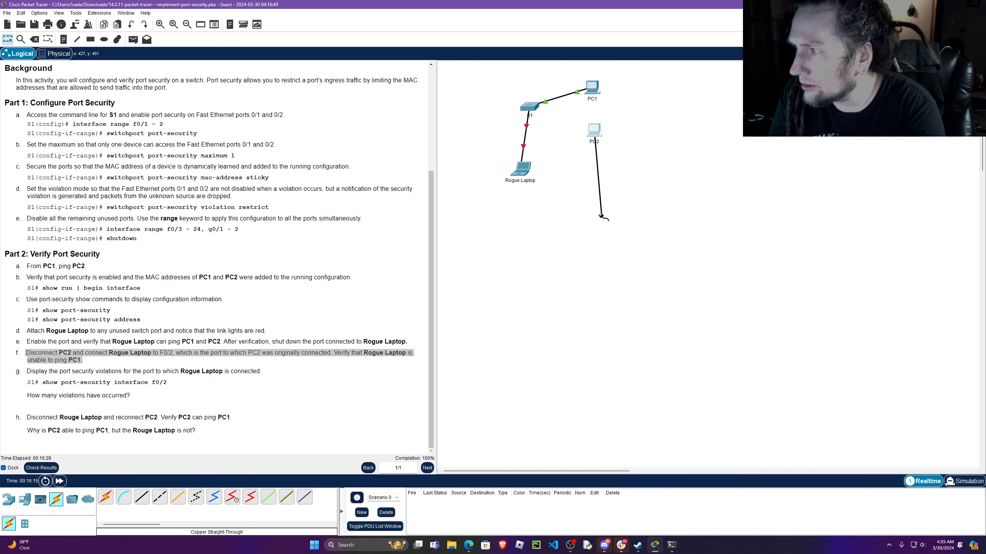
{"action": "left_click", "coordinate": [37, 41]}
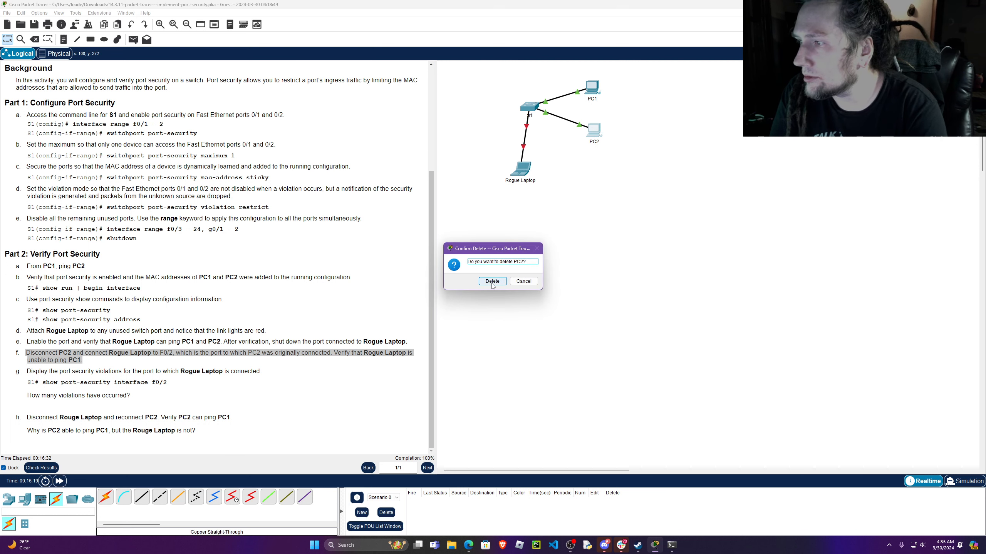
{"action": "left_click", "coordinate": [524, 281]}
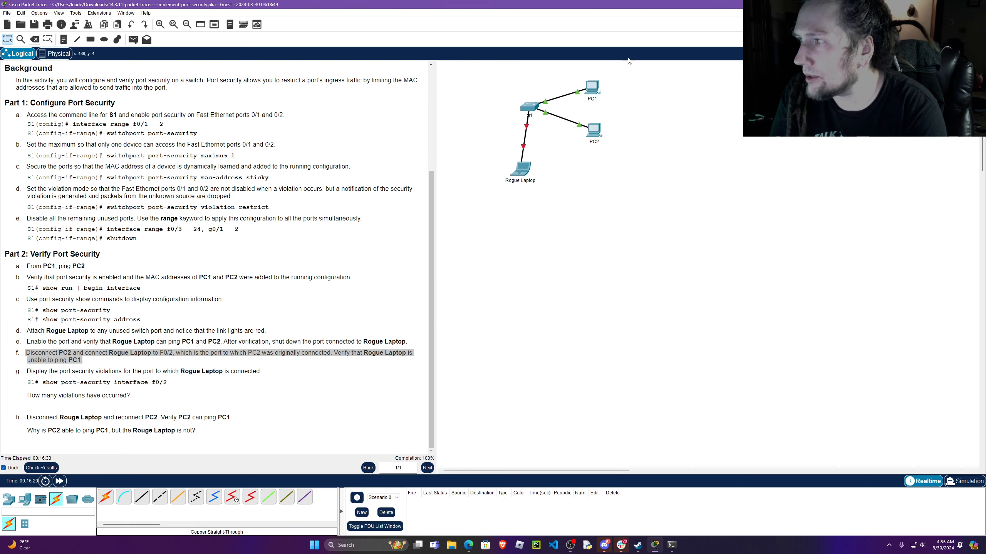
Delete the cable between S1 and PC2, and return to the Select tool.
{"action": "left_click", "coordinate": [35, 39]}
{"action": "left_click", "coordinate": [552, 114]}
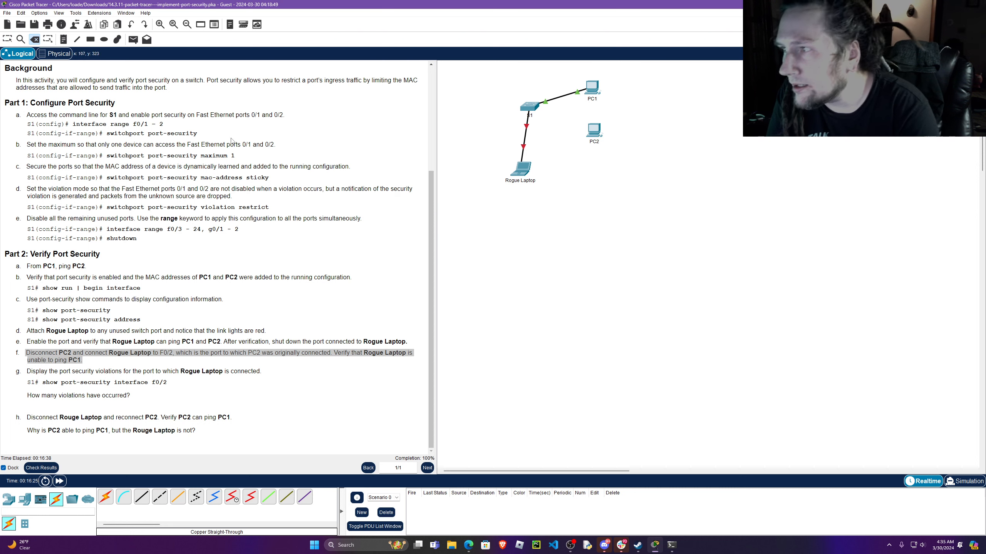
{"action": "left_click", "coordinate": [8, 40]}
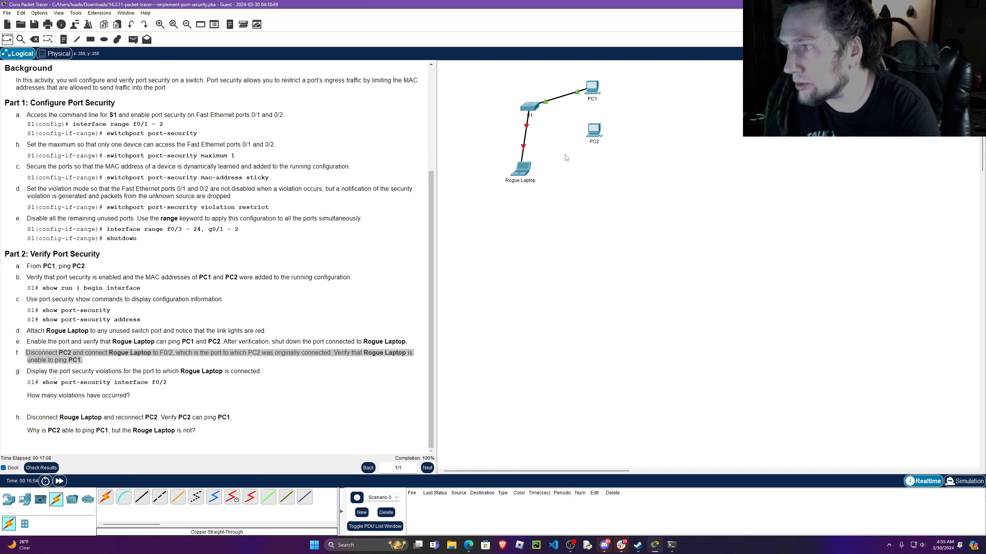
Move the S1 end of Rogue Laptop's cable to port FastEthernet0/2.
{"action": "left_click", "coordinate": [526, 124]}
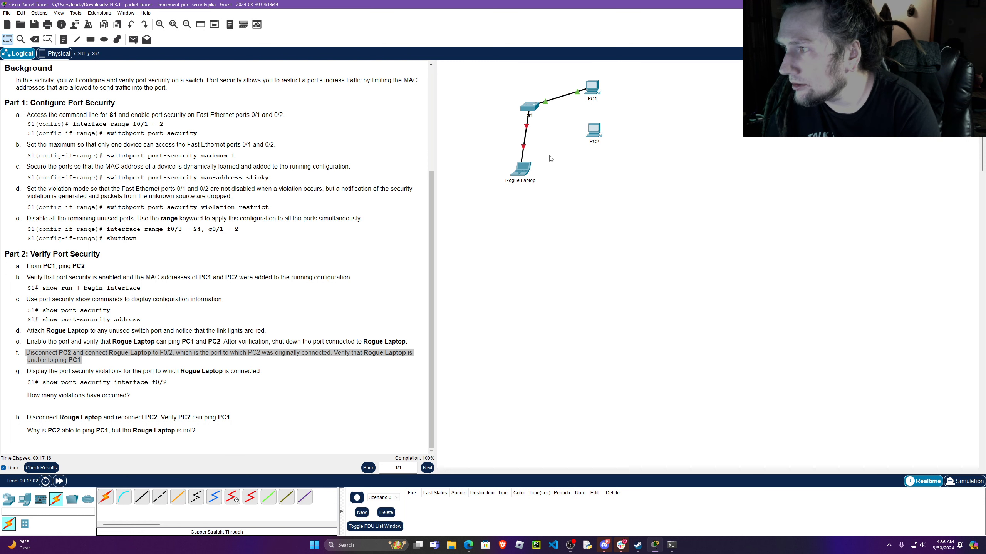
{"action": "mouse_move", "coordinate": [526, 126]}
{"action": "left_mouse_down"}
{"action": "mouse_move", "coordinate": [528, 147]}
{"action": "mouse_move", "coordinate": [580, 136]}
{"action": "mouse_move", "coordinate": [533, 140]}
{"action": "mouse_move", "coordinate": [538, 113]}
{"action": "mouse_move", "coordinate": [559, 155]}
{"action": "mouse_move", "coordinate": [600, 157]}
{"action": "mouse_move", "coordinate": [543, 160]}
{"action": "mouse_move", "coordinate": [536, 104]}
{"action": "mouse_move", "coordinate": [538, 112]}
{"action": "left_mouse_up"}
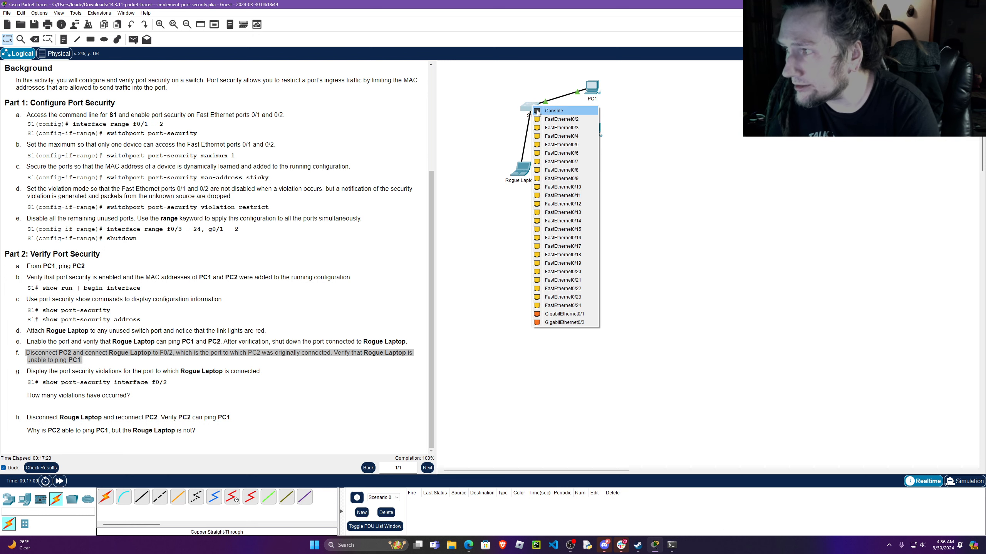
{"action": "left_click", "coordinate": [560, 120]}
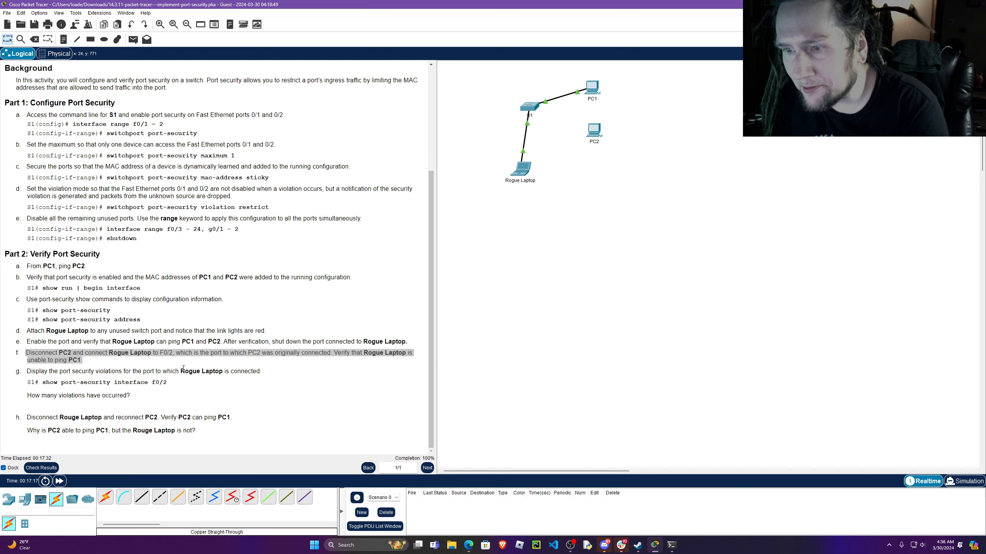
Open Rogue Laptop's Command Prompt with its window placed below the network devices.
{"action": "left_click_drag", "start_coordinate": [531, 176], "coordinate": [533, 174]}
{"action": "left_click", "coordinate": [563, 281]}
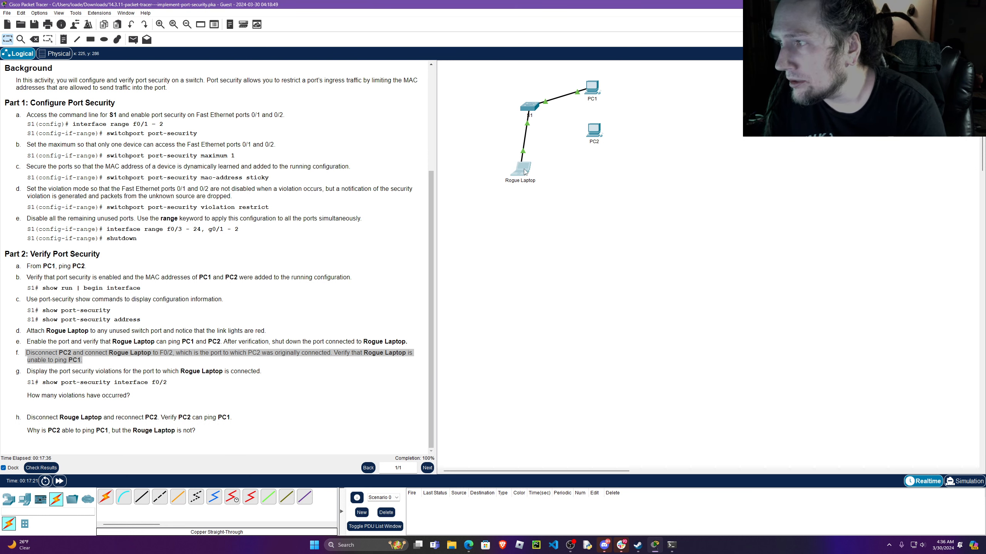
{"action": "left_click", "coordinate": [522, 169]}
{"action": "left_click_drag", "start_coordinate": [586, 162], "coordinate": [634, 191]}
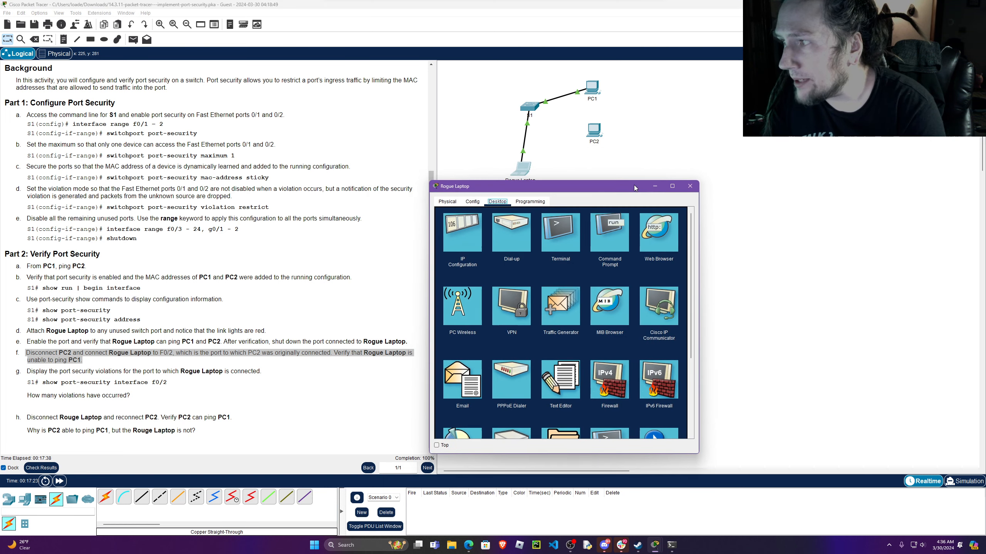
{"action": "left_click", "coordinate": [610, 232]}
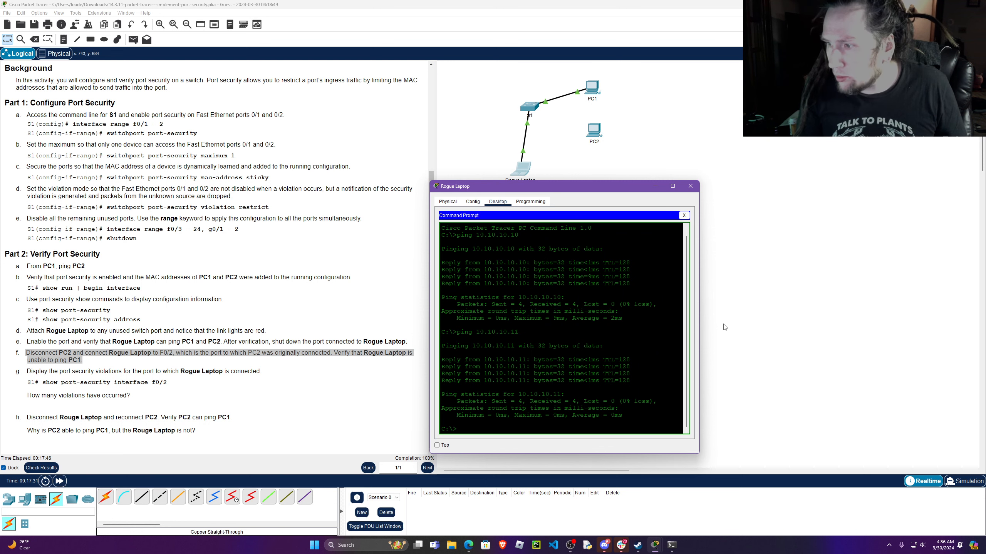
Ping PC1 at 10.10.10.10 from Rogue Laptop with its window kept on top beside the instructions, and interrupt the ping.
{"action": "key", "text": "Up"}
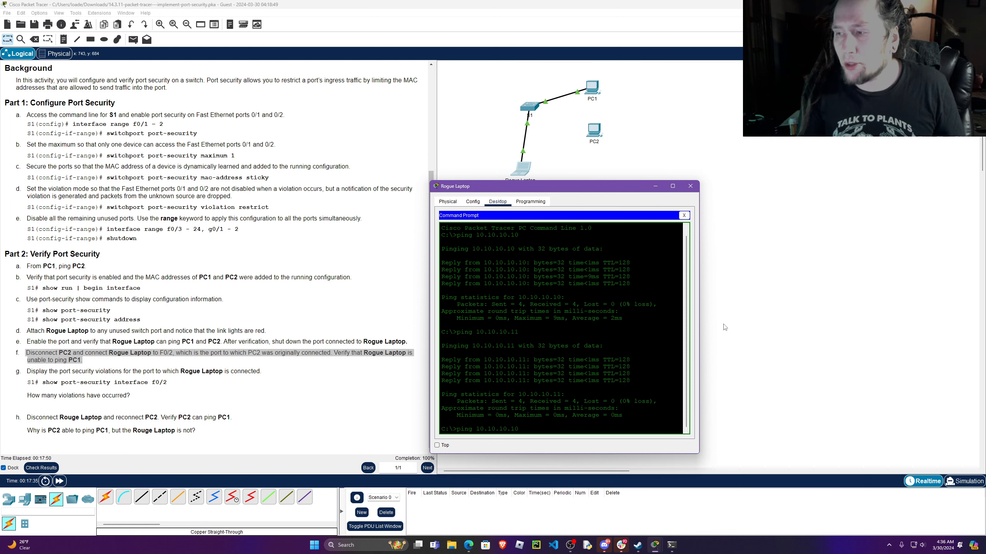
{"action": "key", "text": "Return"}
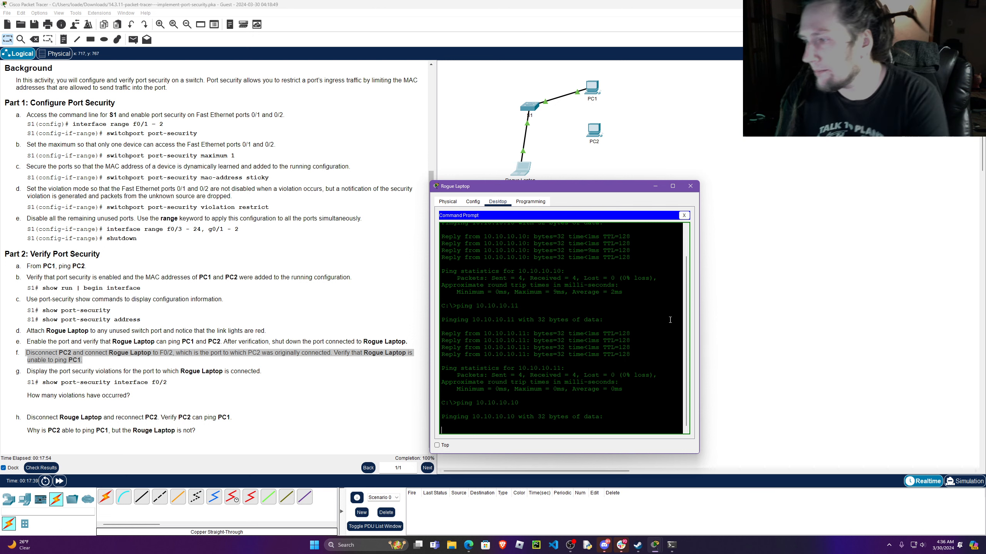
{"action": "left_click", "coordinate": [437, 445]}
{"action": "left_click_drag", "start_coordinate": [612, 189], "coordinate": [748, 171]}
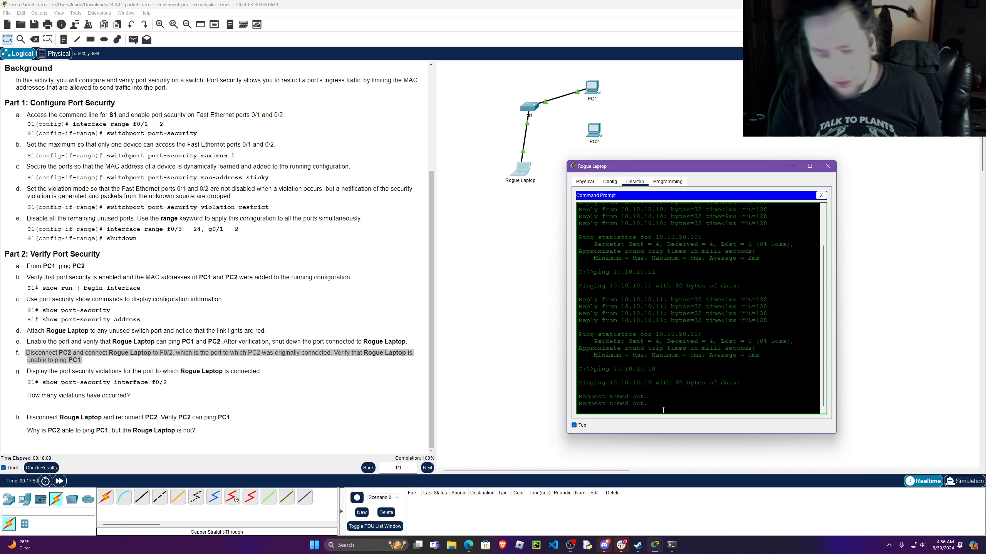
{"action": "key", "text": "ctrl+c"}
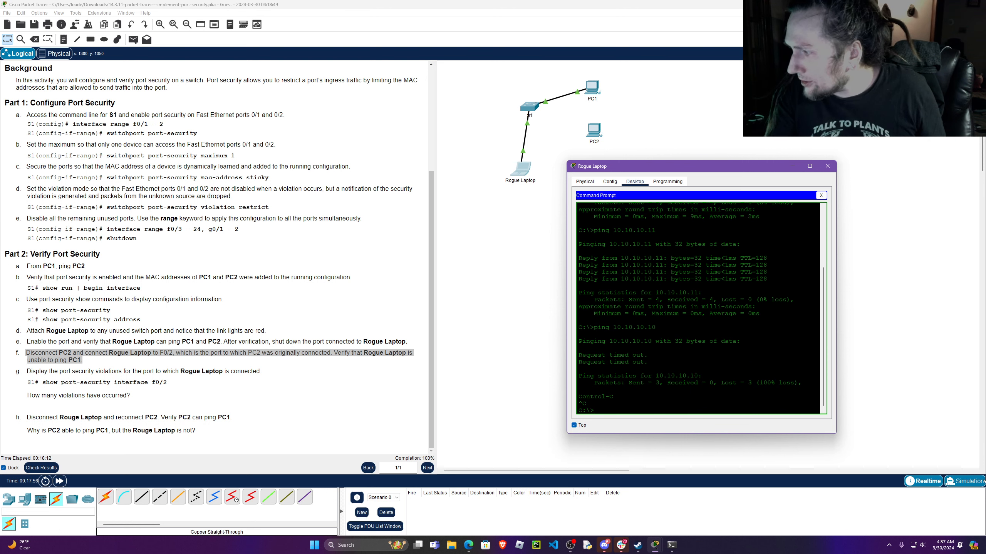
Switch to Simulation mode, widen the simulation area, and ping 10.10.10.10 again from Rogue Laptop.
{"action": "left_click", "coordinate": [976, 487]}
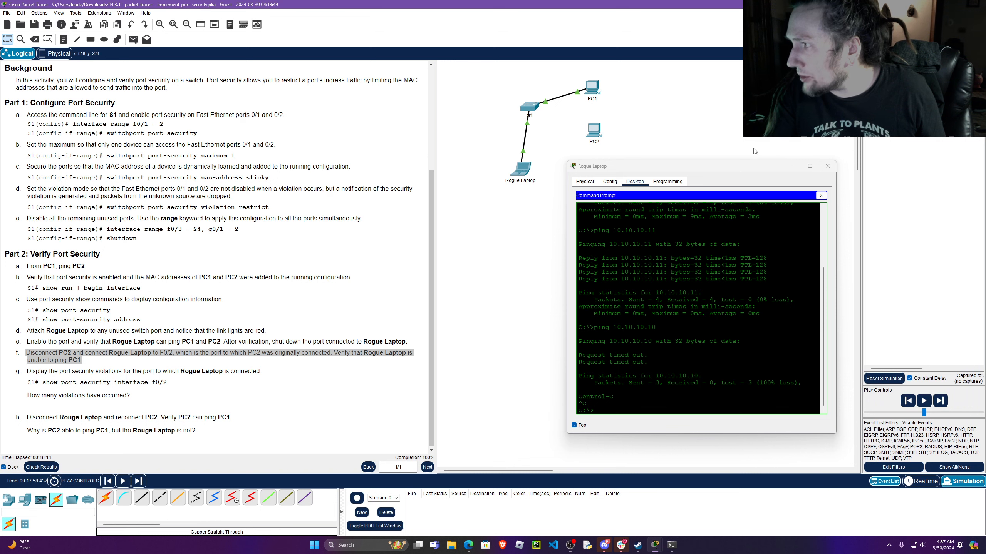
{"action": "left_click_drag", "start_coordinate": [745, 168], "coordinate": [366, 137]}
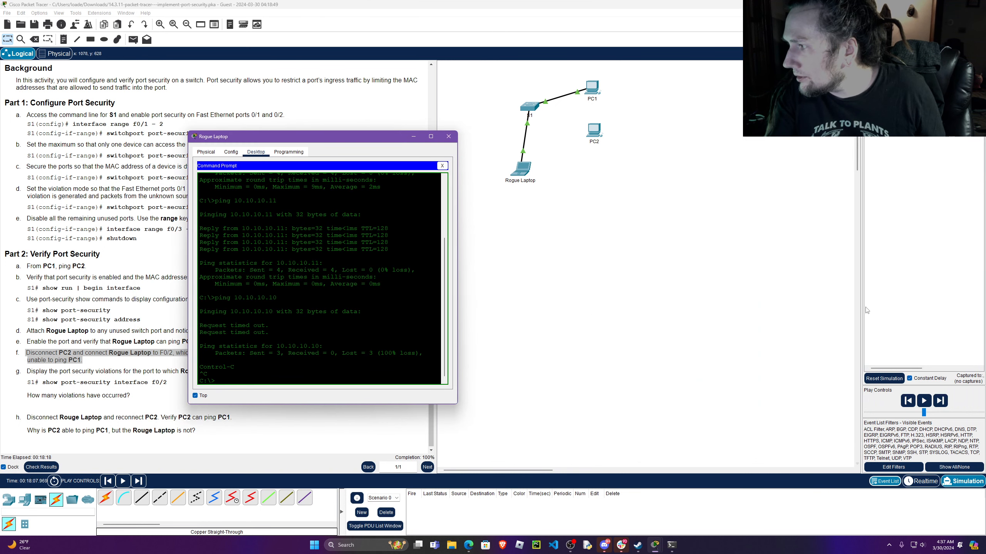
{"action": "left_click_drag", "start_coordinate": [863, 311], "coordinate": [789, 316]}
{"action": "left_click", "coordinate": [220, 383]}
{"action": "key", "text": "Up"}
{"action": "key", "text": "Return"}
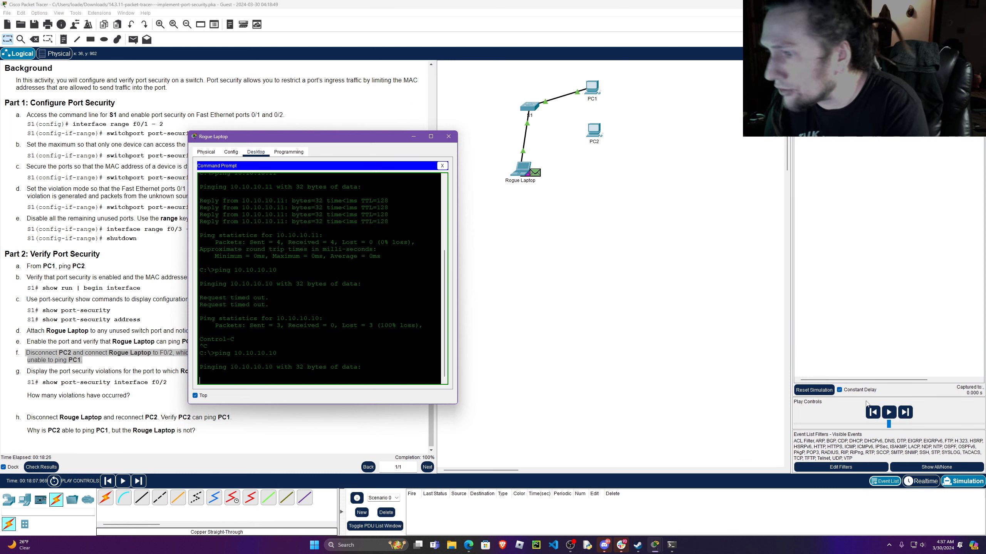
Advance the simulation by one event and examine the inbound Layer 2 details of Rogue Laptop's packet at S1.
{"action": "left_click", "coordinate": [906, 412]}
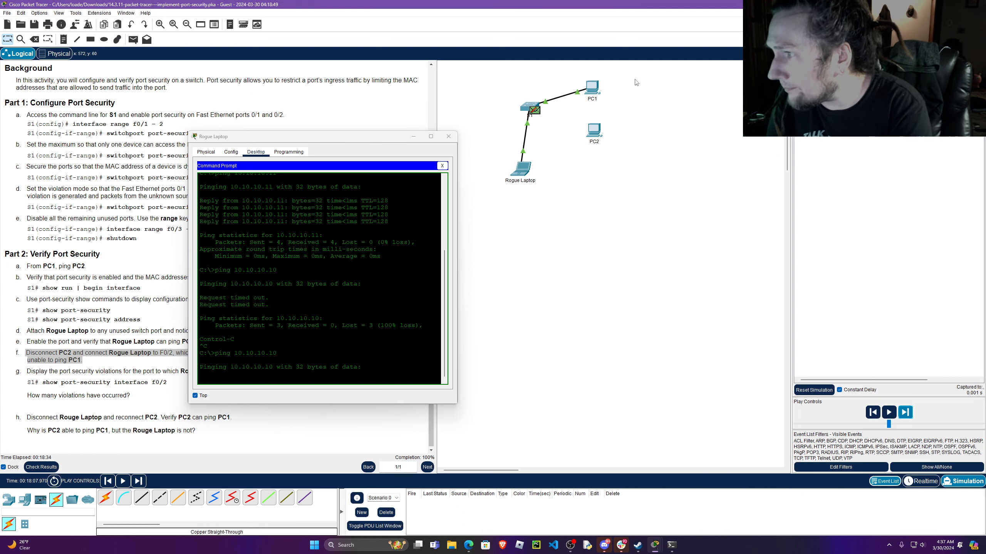
{"action": "left_click", "coordinate": [535, 110]}
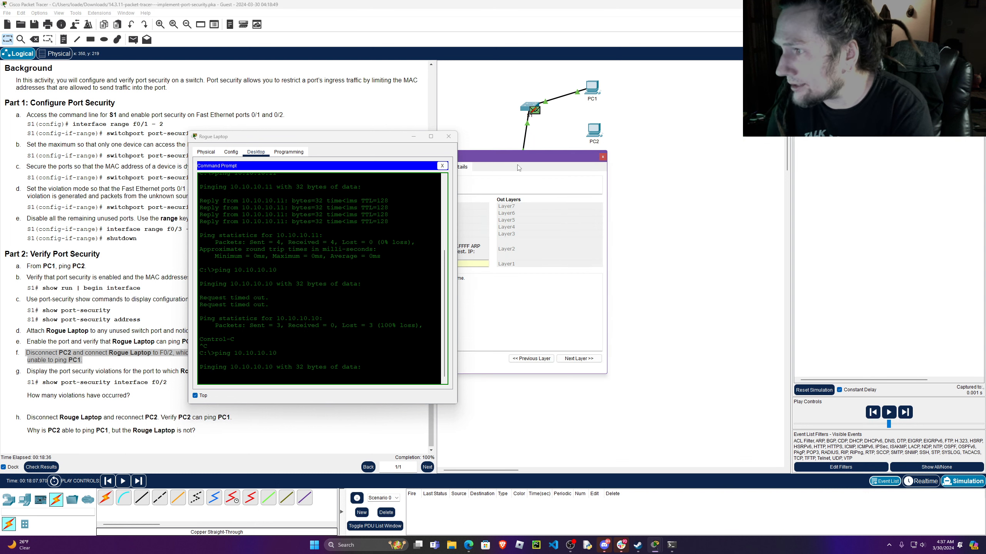
{"action": "left_click_drag", "start_coordinate": [521, 155], "coordinate": [630, 162]}
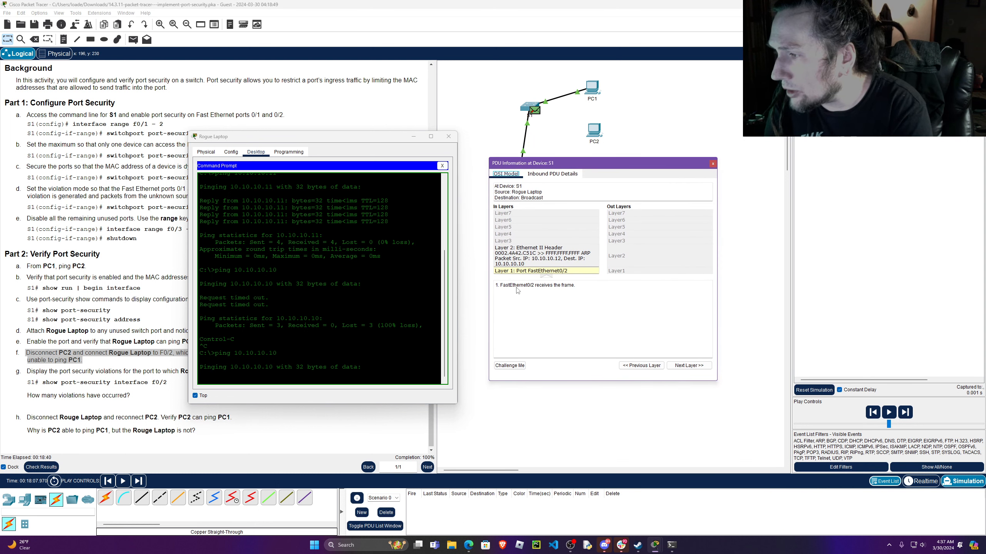
{"action": "left_click", "coordinate": [547, 265]}
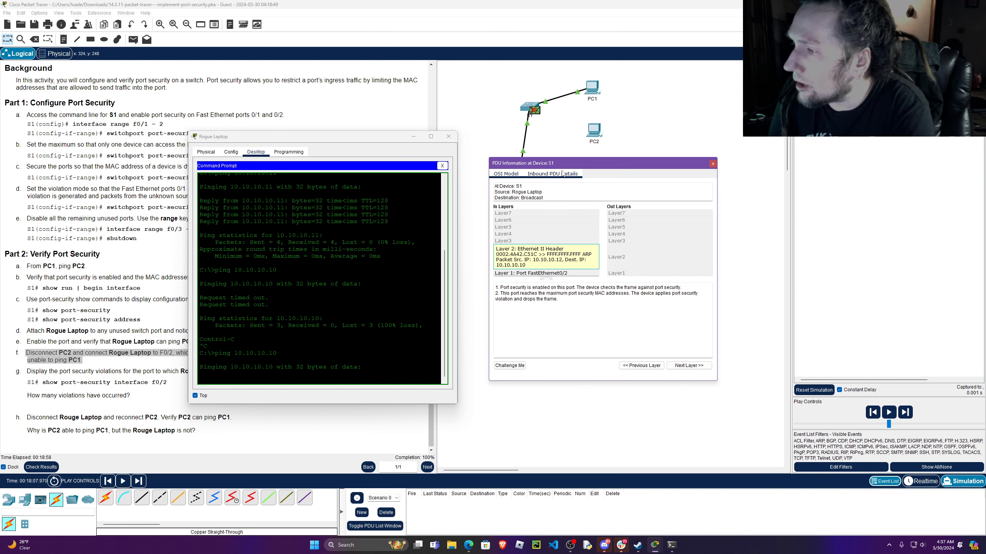
{"action": "left_click", "coordinate": [712, 164]}
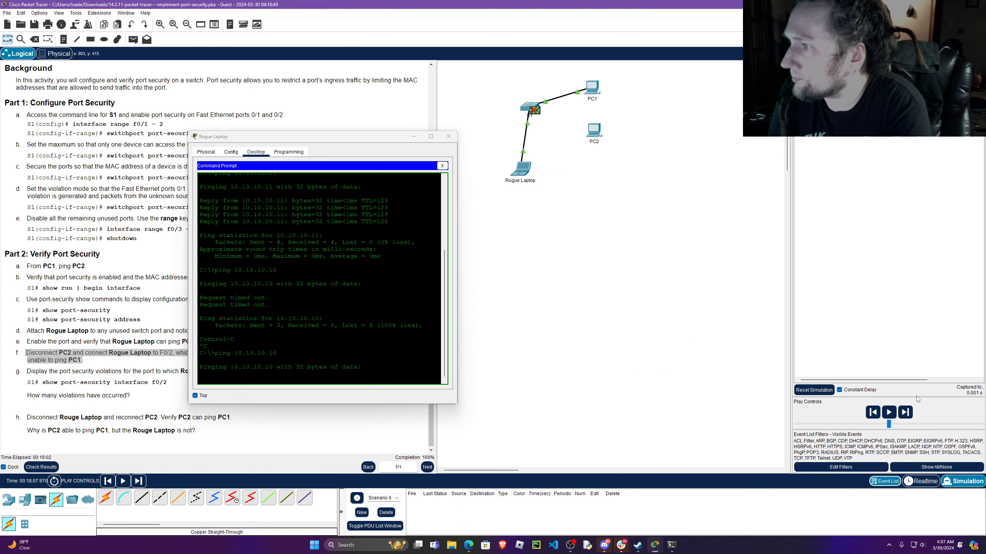
Step the simulation forward event by event to follow Rogue Laptop's ping packets at S1.
{"action": "left_click", "coordinate": [905, 413]}
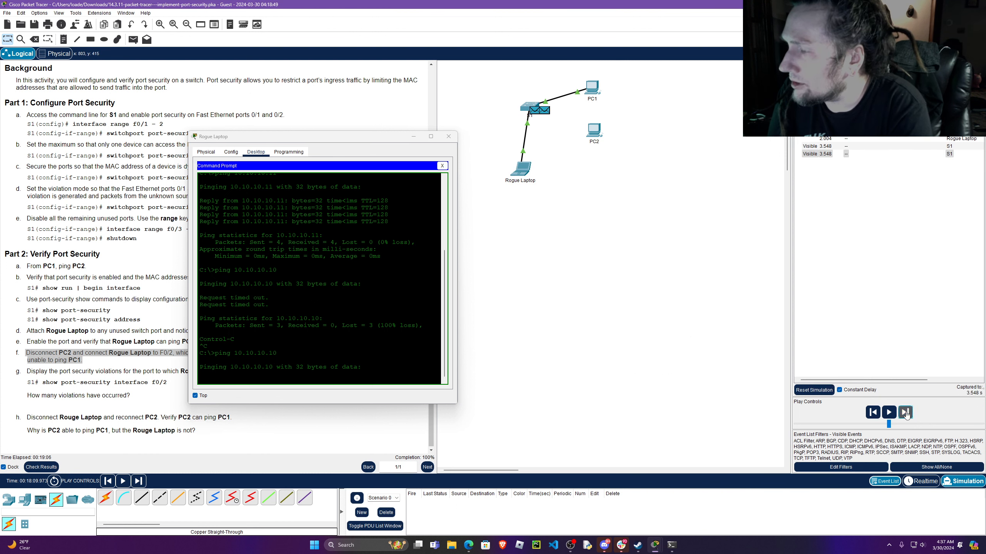
{"action": "left_click", "coordinate": [906, 412]}
{"action": "left_click", "coordinate": [906, 416]}
{"action": "left_click", "coordinate": [906, 416]}
{"action": "left_click", "coordinate": [907, 415]}
{"action": "left_click", "coordinate": [906, 415]}
{"action": "left_click", "coordinate": [907, 416]}
{"action": "left_click", "coordinate": [907, 415]}
{"action": "left_click", "coordinate": [907, 415]}
{"action": "left_click", "coordinate": [907, 416]}
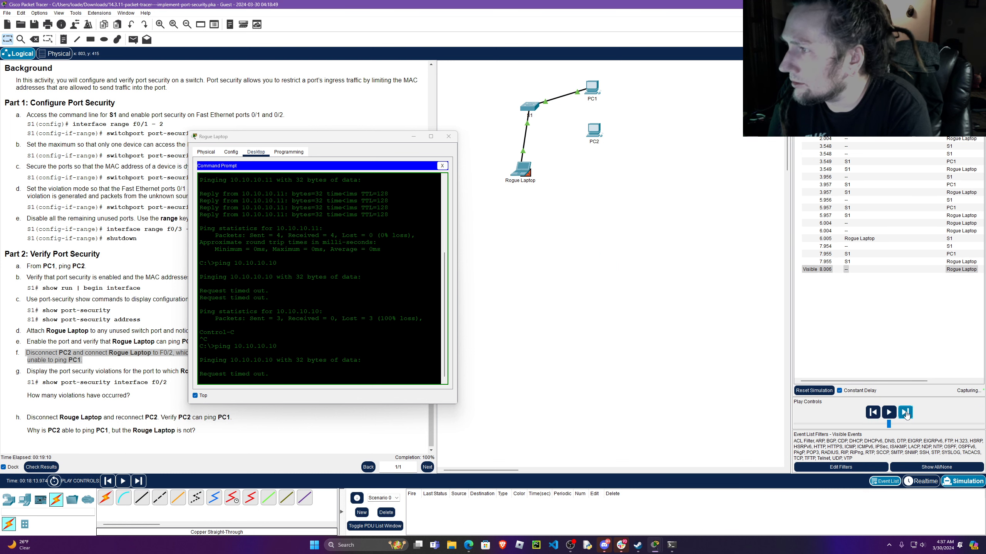
Return to Realtime mode, move Rogue Laptop's window clear of the instructions, fast-forward the ping, and highlight its packet statistics.
{"action": "left_click", "coordinate": [922, 481]}
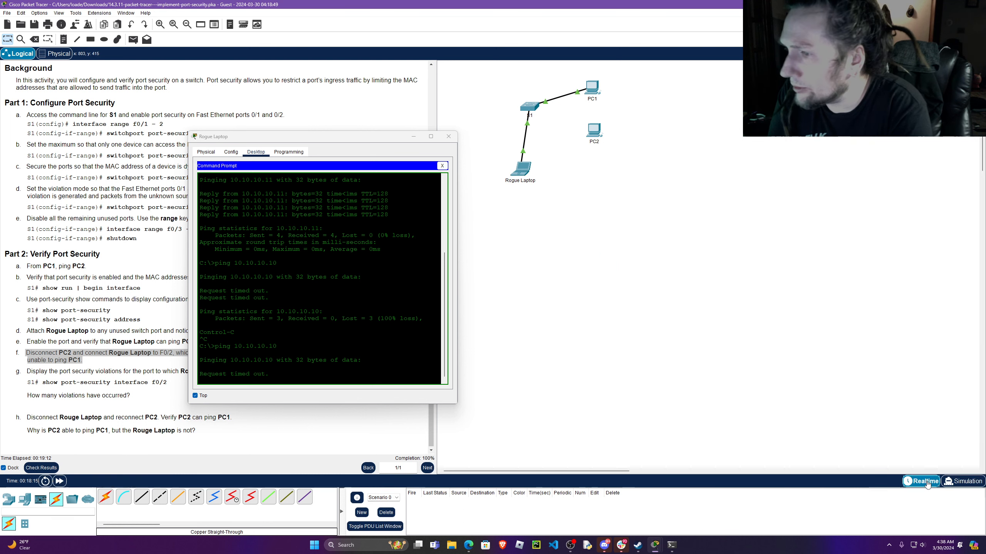
{"action": "left_click_drag", "start_coordinate": [353, 137], "coordinate": [795, 153]}
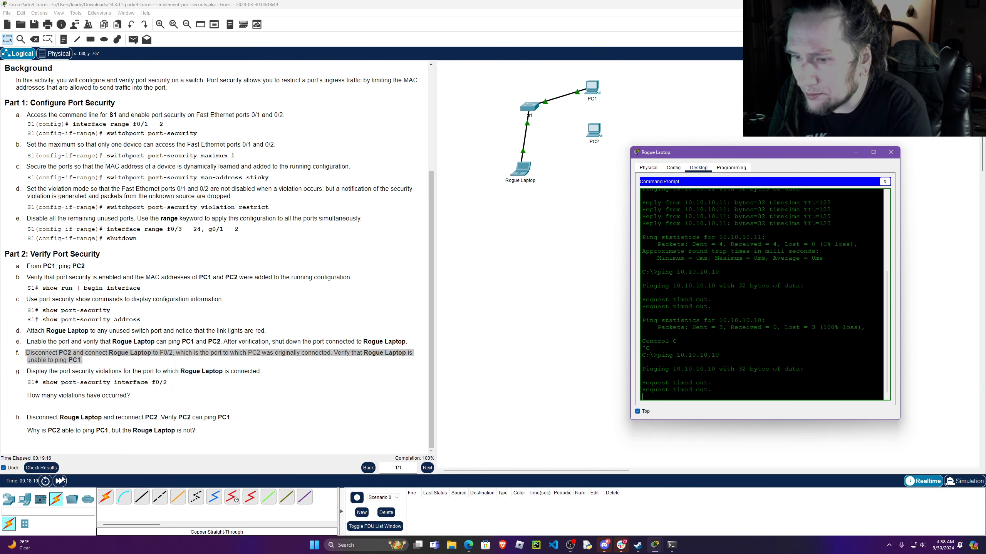
{"action": "left_click", "coordinate": [59, 481]}
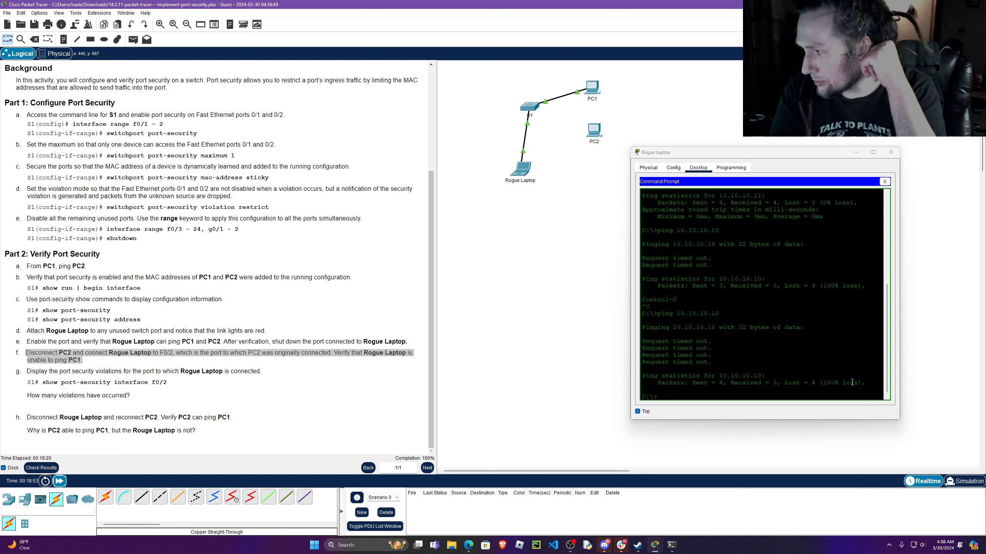
{"action": "left_click_drag", "start_coordinate": [857, 383], "coordinate": [662, 385]}
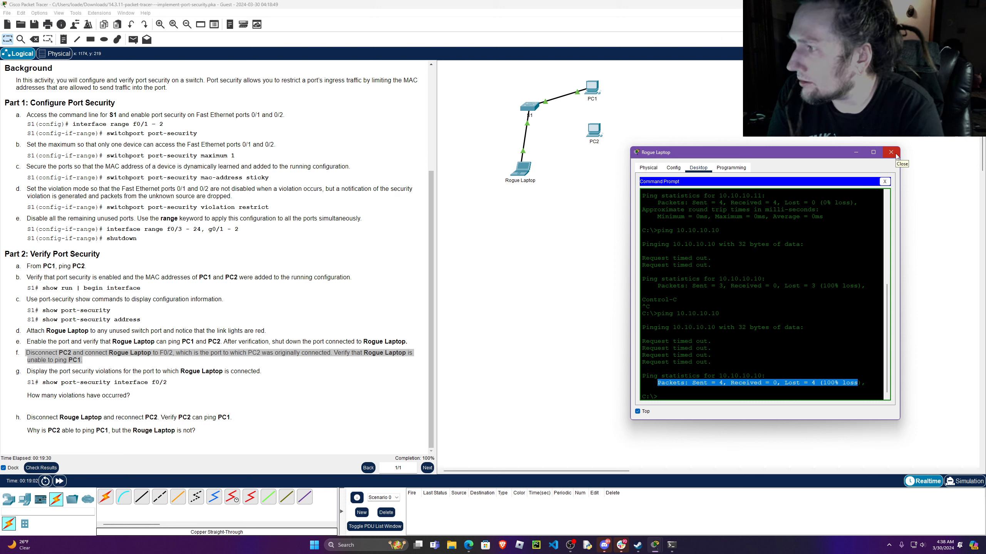
Highlight instruction g about port security violations and open S1's command line beside Rogue Laptop's window.
{"action": "left_click", "coordinate": [27, 372]}
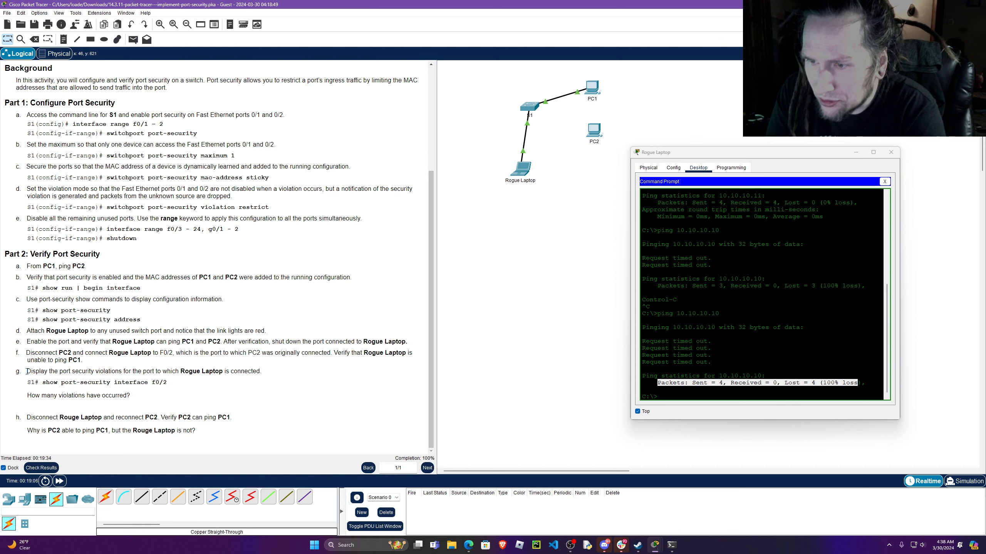
{"action": "left_click_drag", "start_coordinate": [27, 372], "coordinate": [274, 369]}
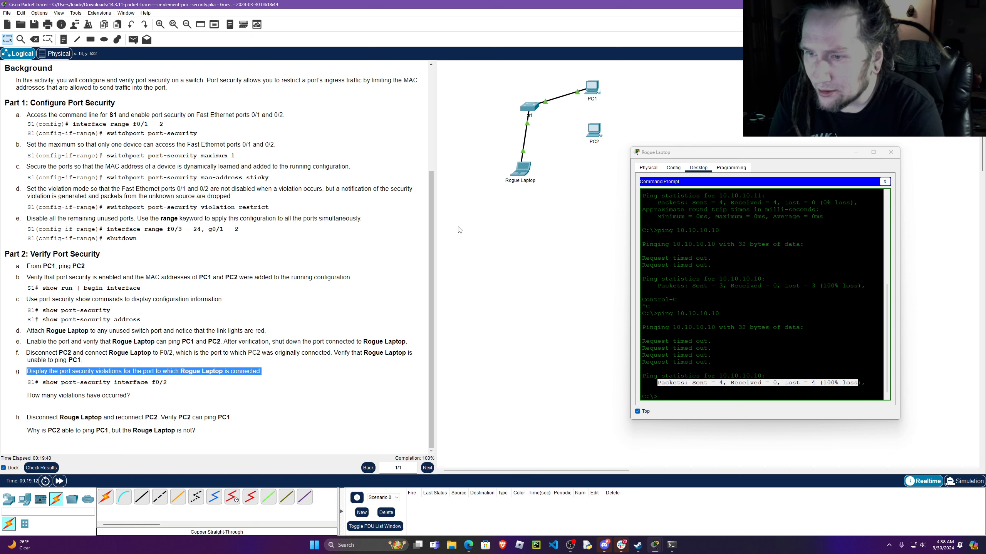
{"action": "left_click", "coordinate": [532, 107]}
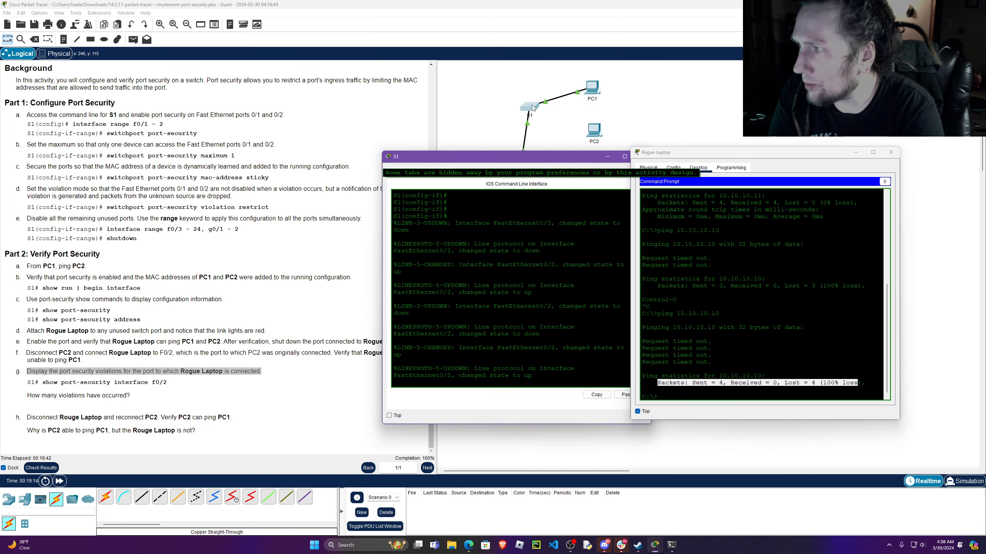
{"action": "left_click_drag", "start_coordinate": [549, 155], "coordinate": [459, 160]}
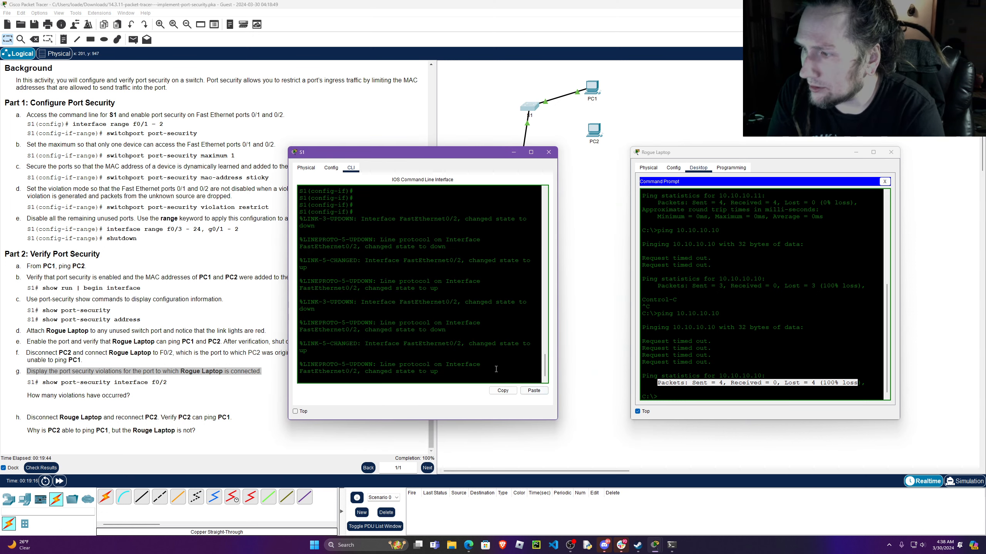
Leave interface configuration mode on S1 with end to reach the privileged prompt.
{"action": "key", "text": "Return"}
{"action": "key", "text": "Return"}
{"action": "key", "text": "Return"}
{"action": "key", "text": "Return"}
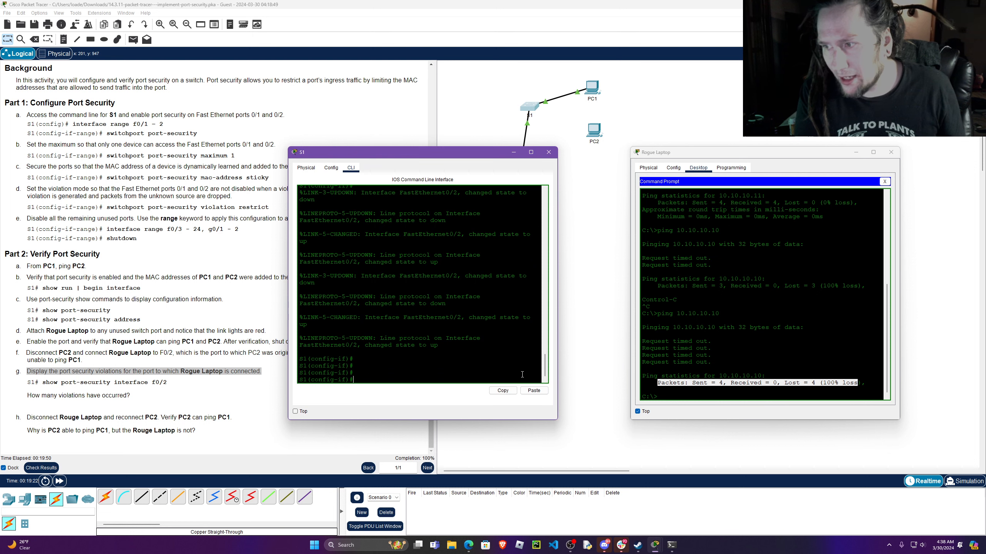
{"action": "type", "text": "end"}
{"action": "key", "text": "Return"}
{"action": "key", "text": "Return"}
{"action": "key", "text": "Return"}
{"action": "key", "text": "Return"}
{"action": "key", "text": "Return"}
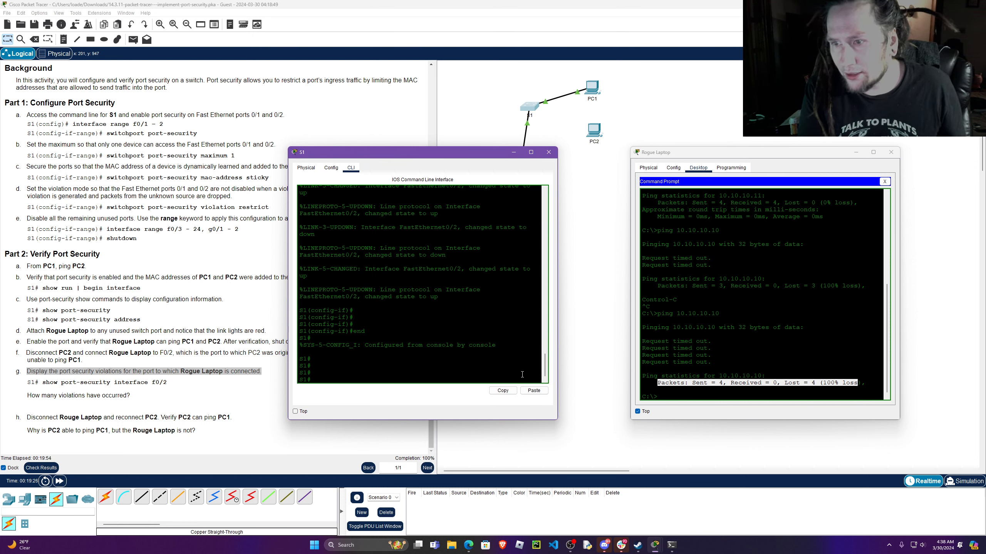
Run show port-security interface f0/2 on S1 to display the violations on Rogue Laptop's port.
{"action": "type", "text": "show por"}
{"action": "key", "text": "Tab"}
{"action": "type", "text": "inter"}
{"action": "key", "text": "Tab"}
{"action": "type", "text": "f"}
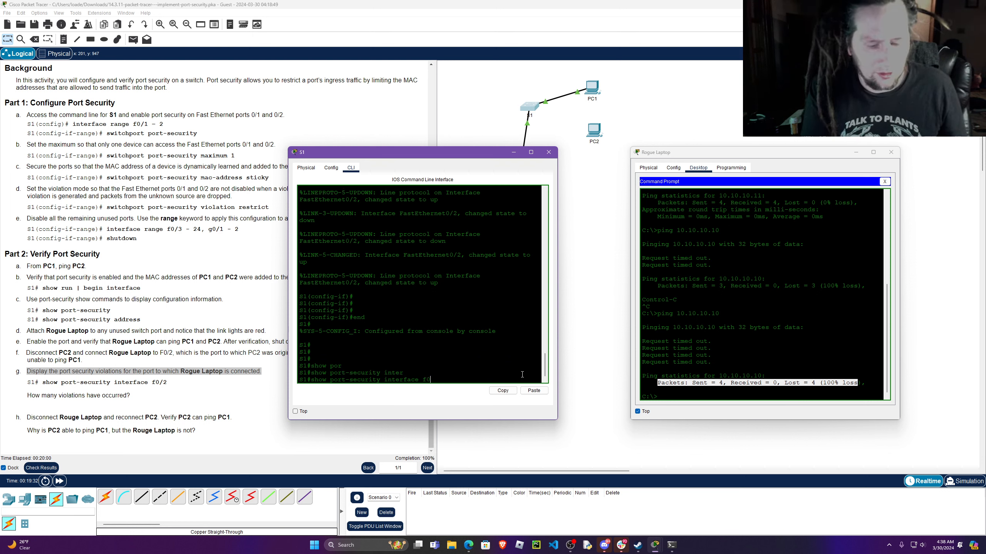
{"action": "type", "text": "0/2"}
{"action": "key", "text": "Return"}
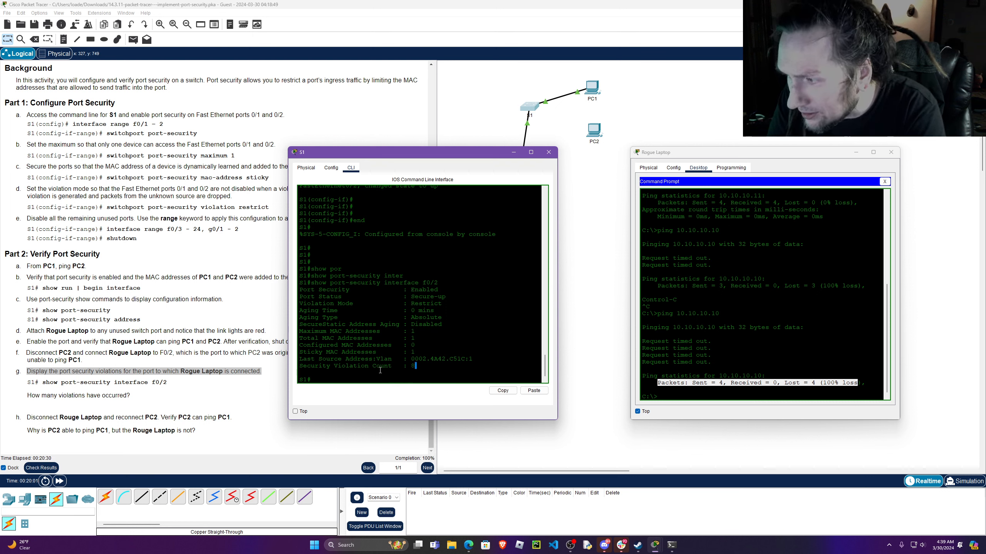
Highlight the Security Violation Count line in S1's output and move its window clear of the instructions.
{"action": "left_click_drag", "start_coordinate": [421, 367], "coordinate": [301, 368]}
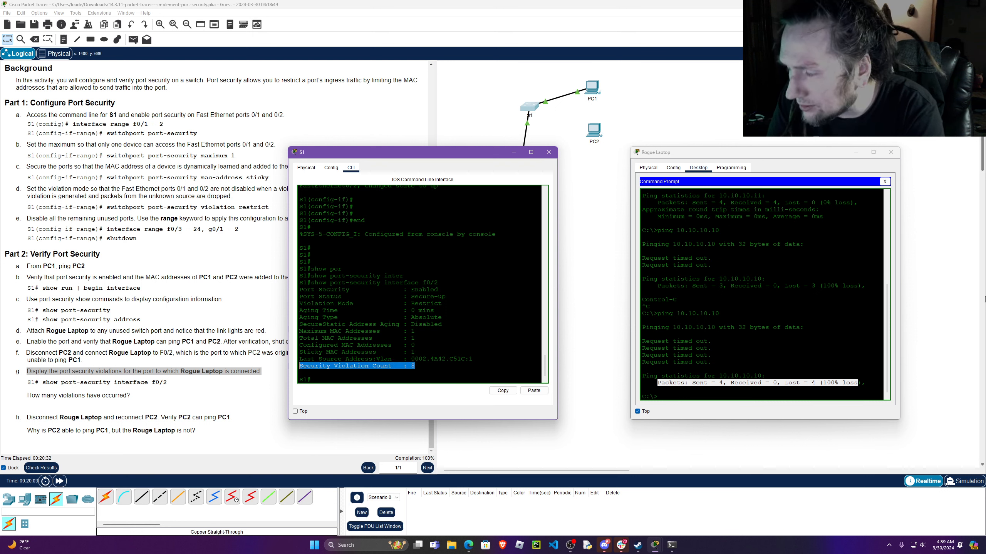
{"action": "left_click_drag", "start_coordinate": [462, 152], "coordinate": [572, 98]}
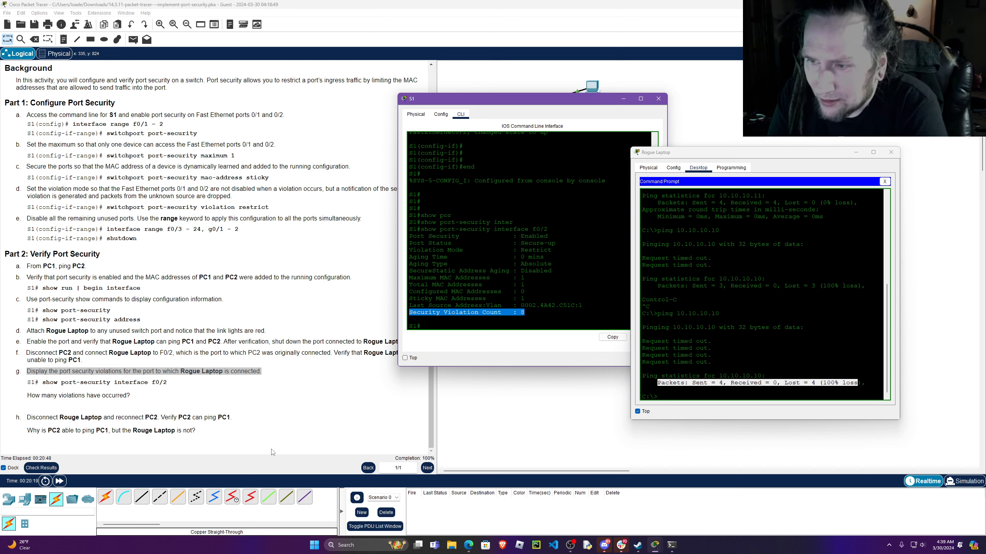
{"action": "left_click", "coordinate": [526, 315]}
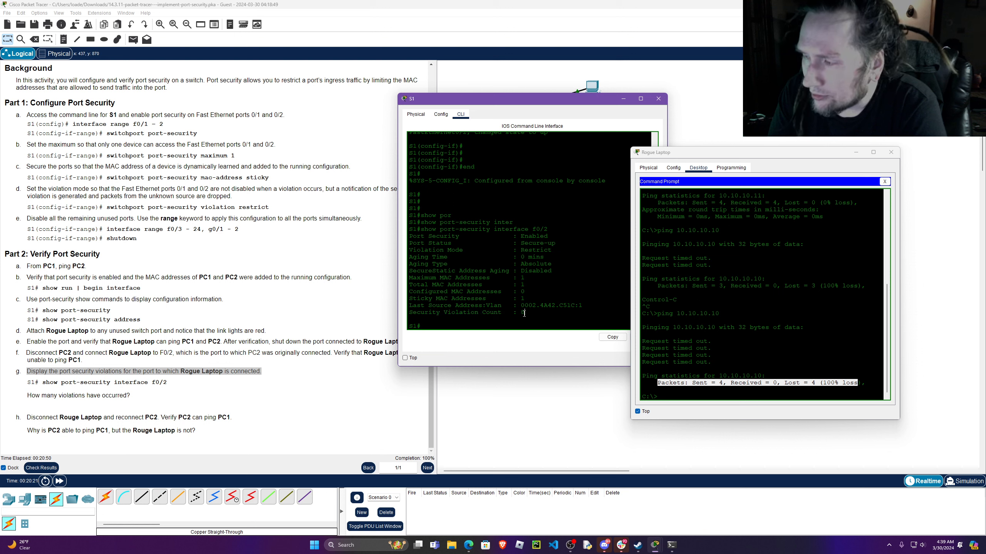
{"action": "left_click_drag", "start_coordinate": [525, 314], "coordinate": [408, 314]}
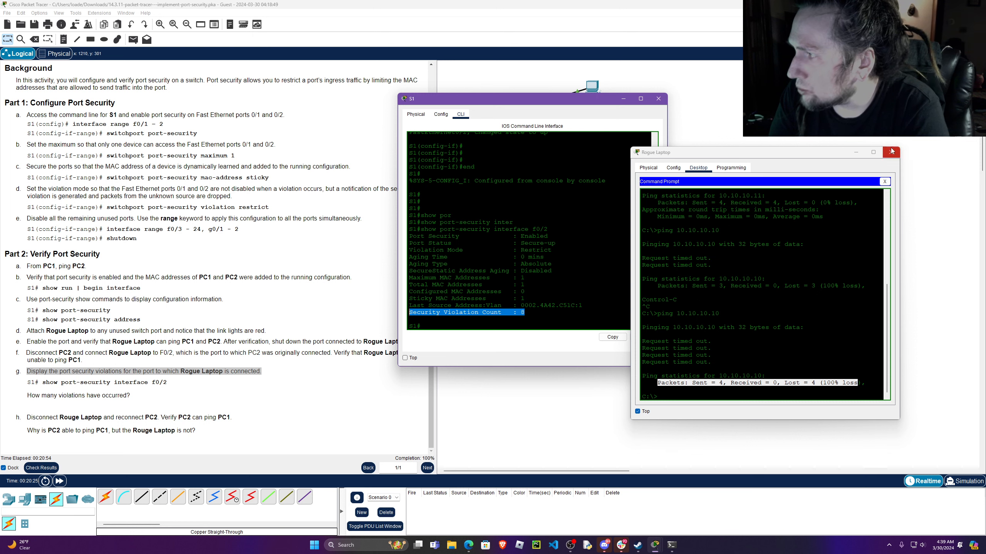
Ping 10.10.10.10 again from Rogue Laptop and fast-forward time to complete the ping.
{"action": "left_click", "coordinate": [771, 152]}
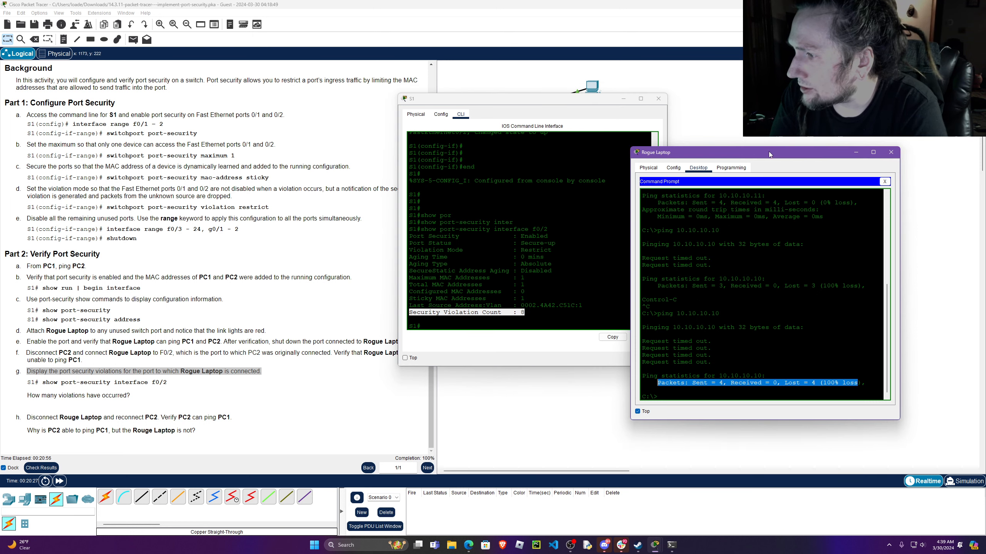
{"action": "left_click_drag", "start_coordinate": [768, 151], "coordinate": [756, 145]}
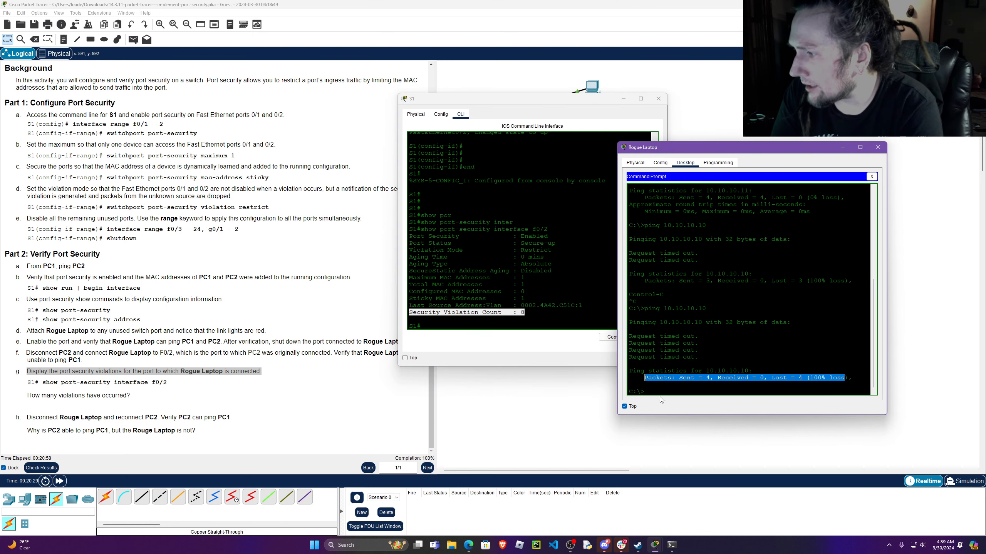
{"action": "left_click", "coordinate": [796, 382]}
{"action": "type", "text": "ping 10.10.10.10"}
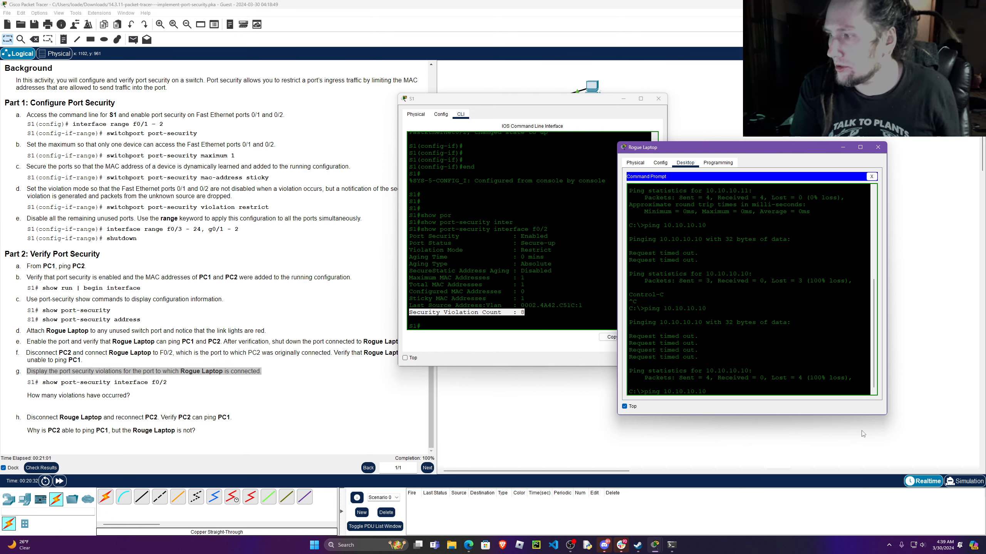
{"action": "key", "text": "Return"}
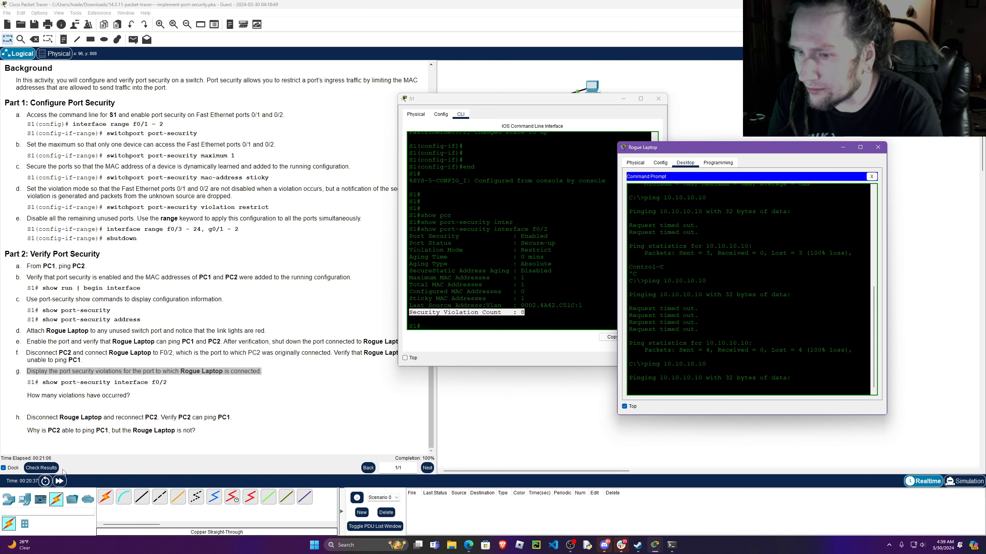
{"action": "left_click", "coordinate": [60, 481]}
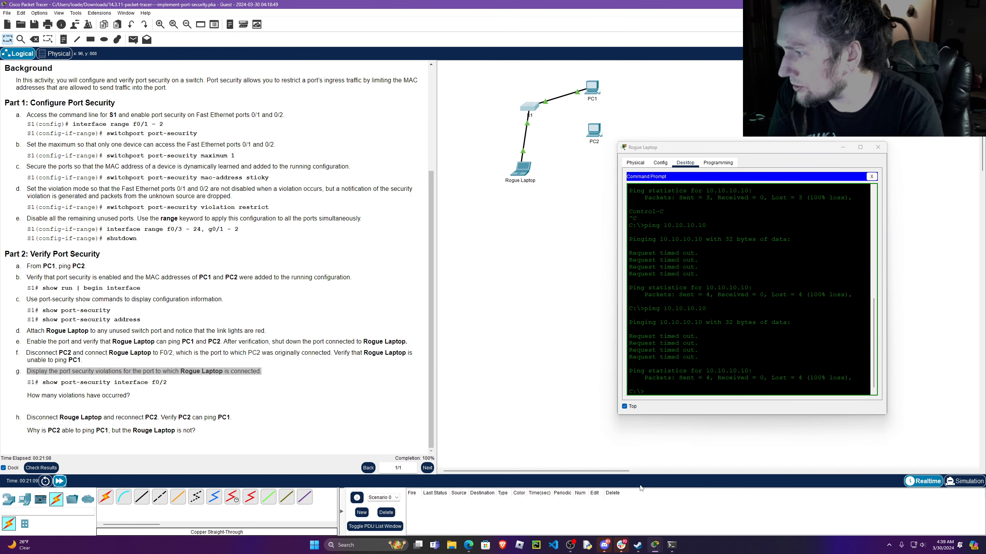
Return to S1's command line, rerun show port-security interface f0/2, and highlight the updated Security Violation Count value.
{"action": "mouse_move", "coordinate": [660, 547]}
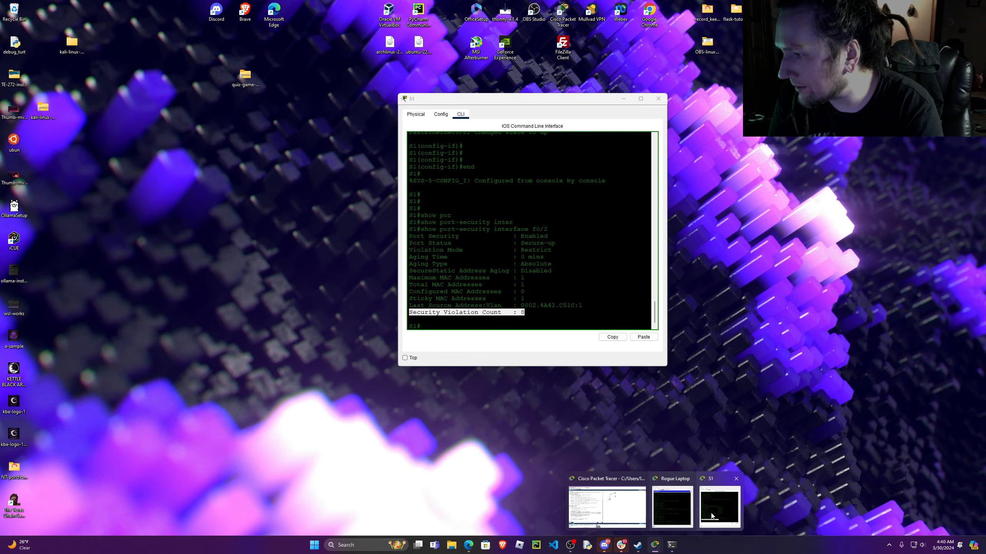
{"action": "left_click", "coordinate": [712, 516]}
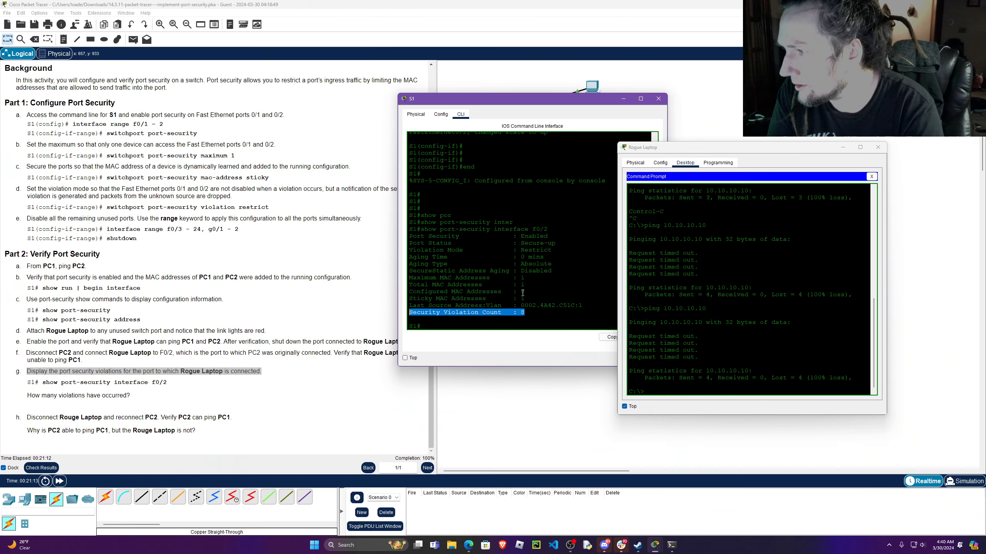
{"action": "left_click", "coordinate": [545, 321]}
{"action": "key", "text": "Up"}
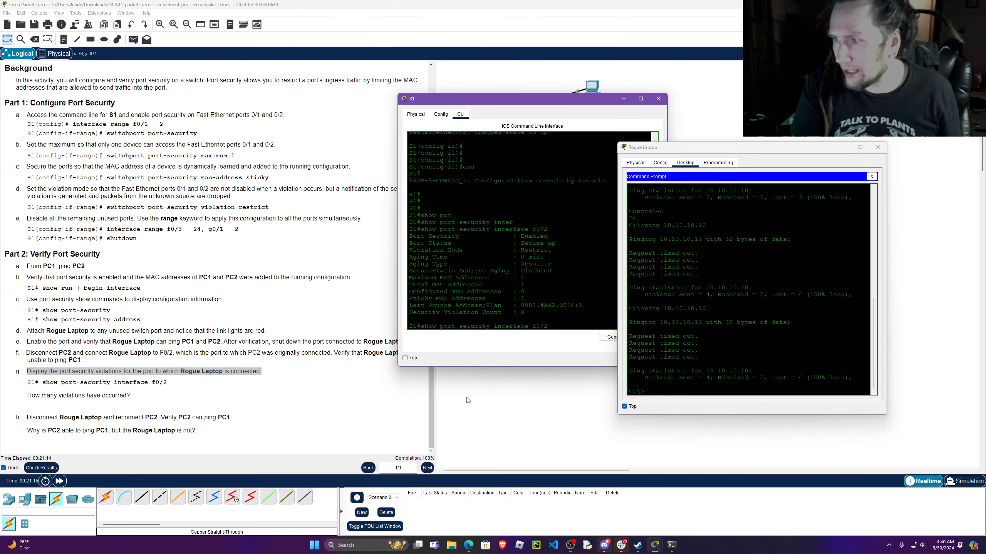
{"action": "key", "text": "Return"}
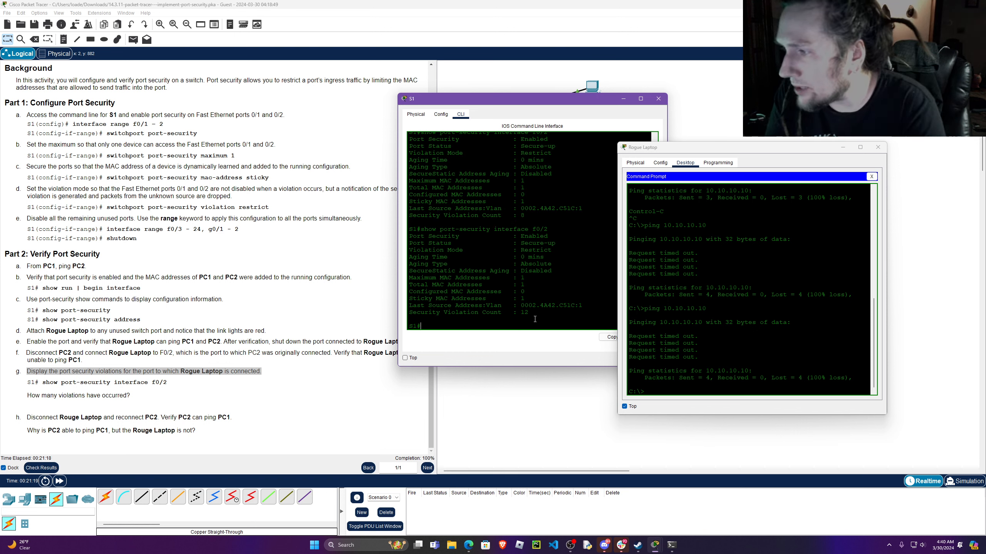
{"action": "left_click_drag", "start_coordinate": [529, 312], "coordinate": [518, 313]}
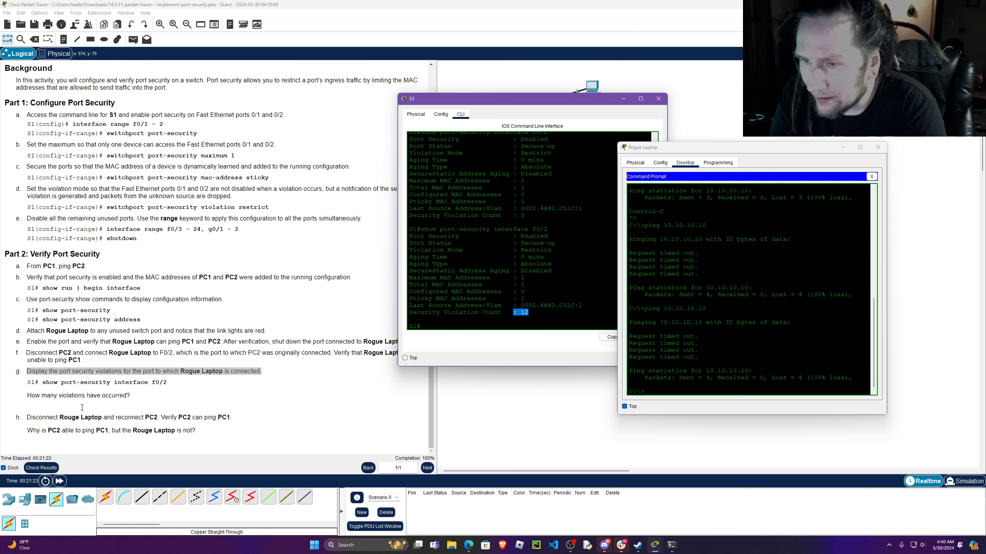
Highlight instruction h about disconnecting Rogue Laptop and reconnecting PC2, and close Rogue Laptop's window.
{"action": "left_click", "coordinate": [28, 418]}
{"action": "left_click_drag", "start_coordinate": [37, 419], "coordinate": [150, 418]}
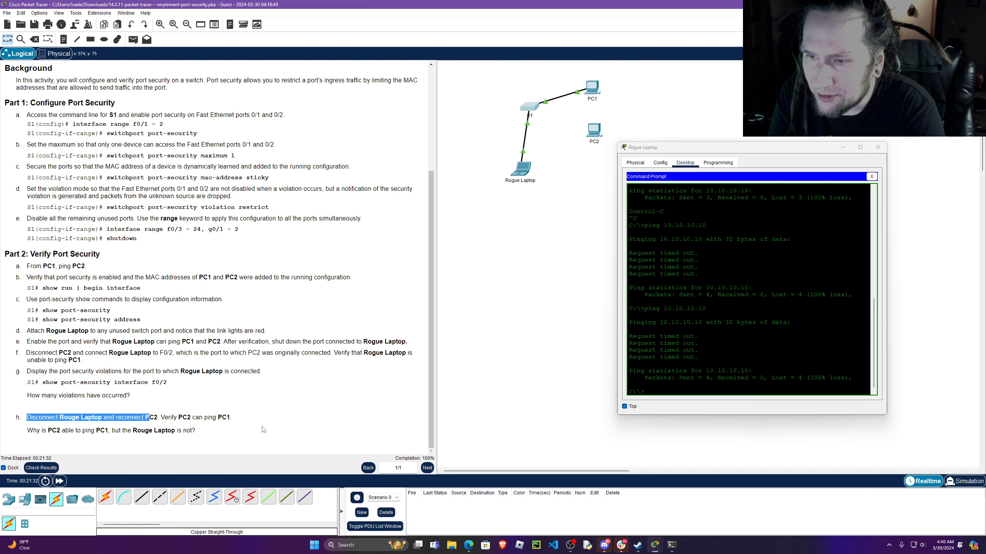
{"action": "left_click", "coordinate": [878, 147]}
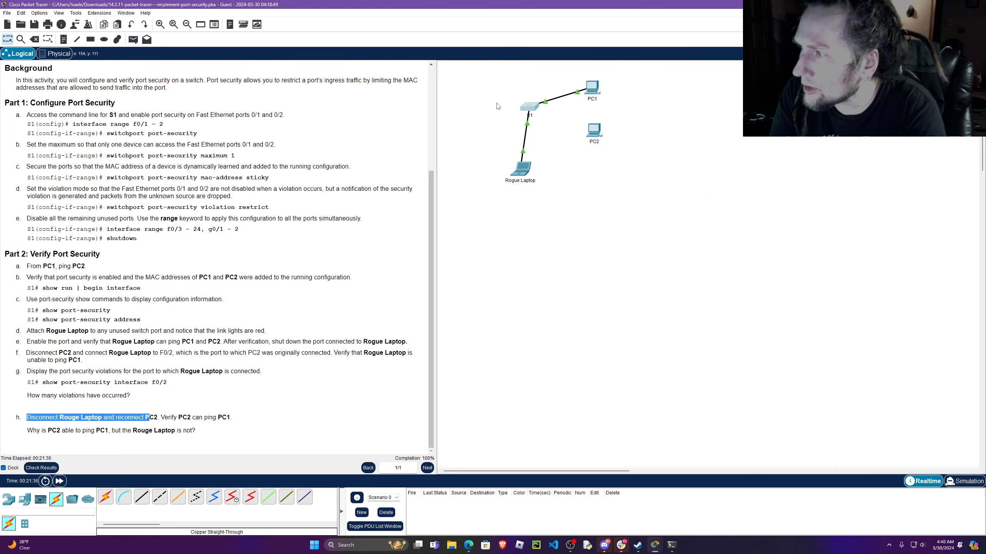
{"action": "left_click", "coordinate": [36, 40]}
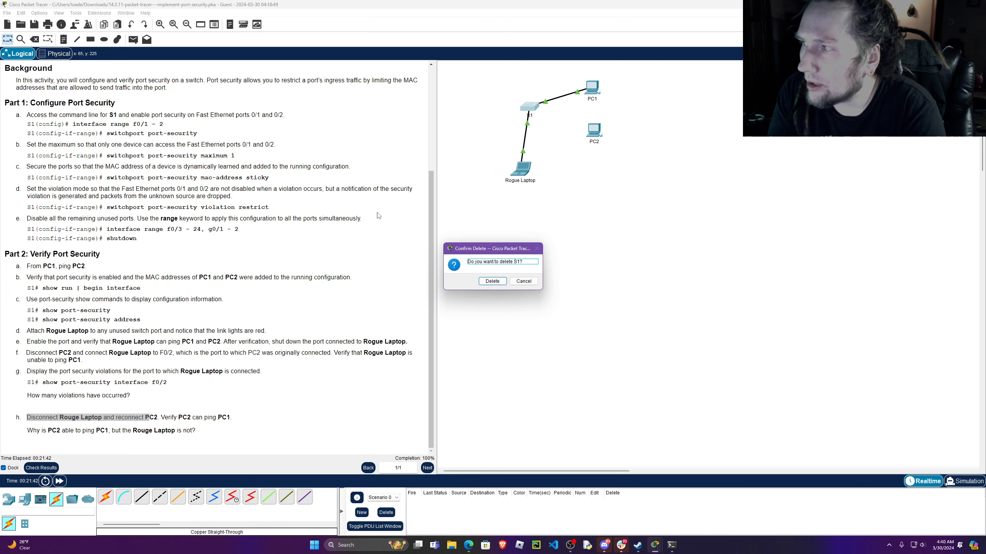
{"action": "left_click", "coordinate": [526, 122]}
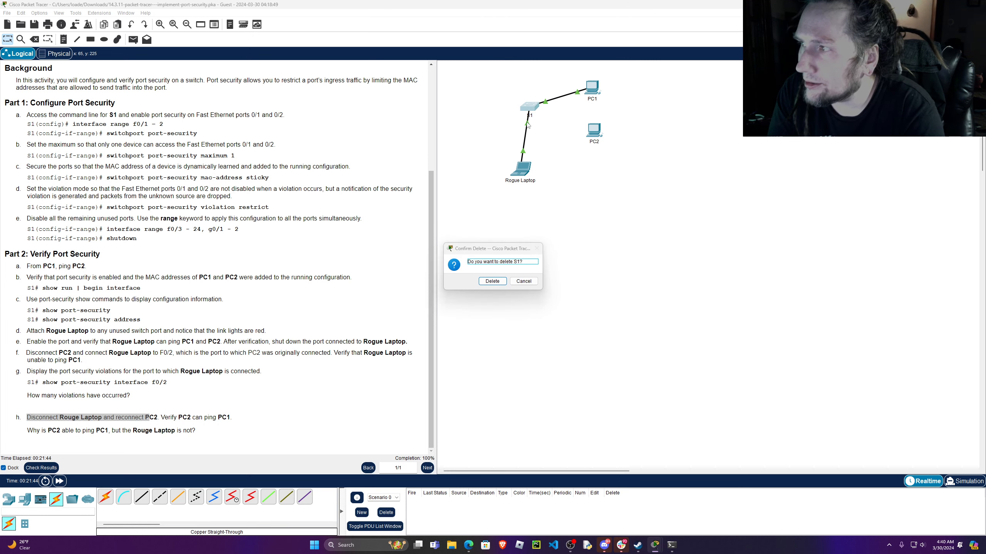
{"action": "left_click", "coordinate": [522, 285]}
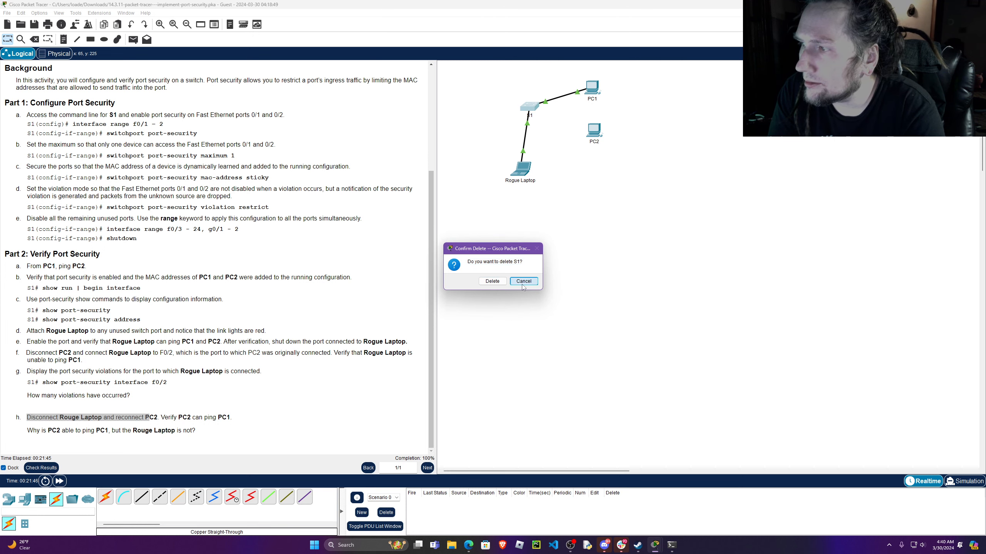
{"action": "left_click", "coordinate": [528, 124]}
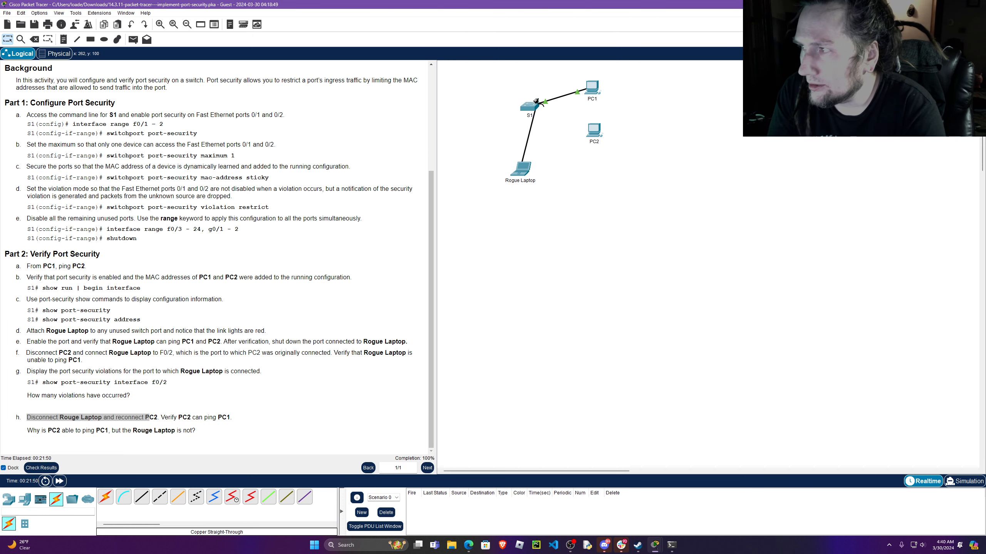
{"action": "left_click", "coordinate": [528, 107]}
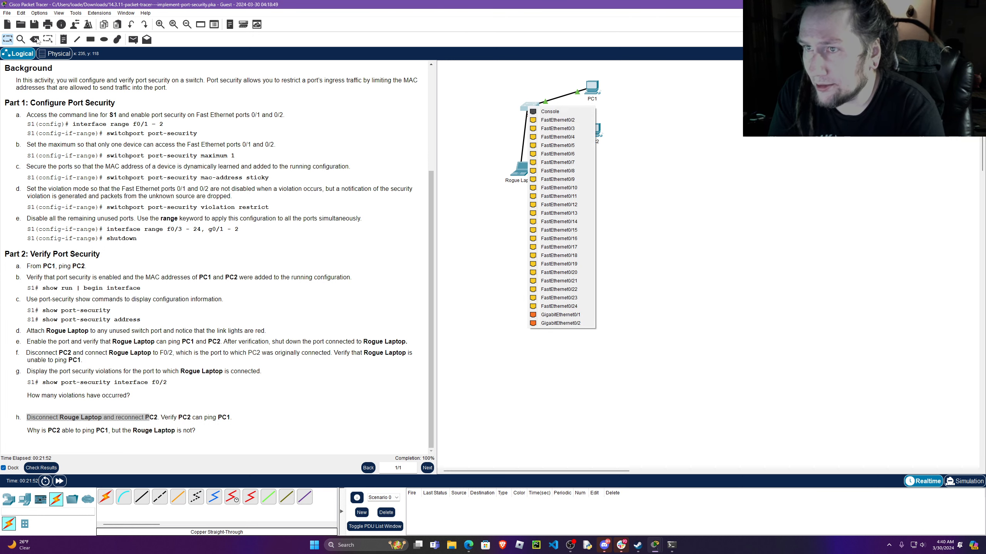
{"action": "left_click", "coordinate": [34, 39]}
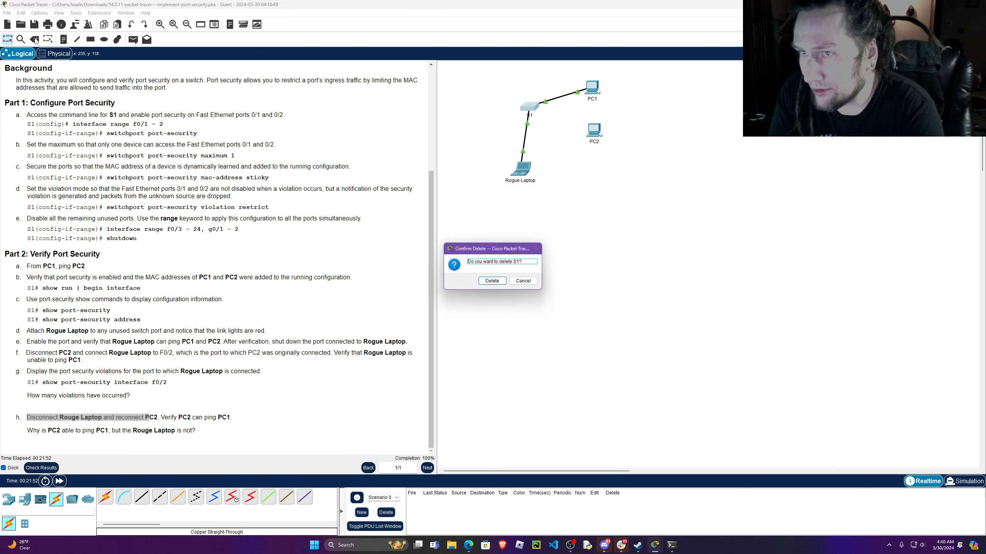
{"action": "left_click", "coordinate": [523, 281]}
Delete the cable between S1 and Rogue Laptop, and connect S1's FastEthernet0/2 to PC2 with a copper straight-through cable.
{"action": "left_click", "coordinate": [34, 40]}
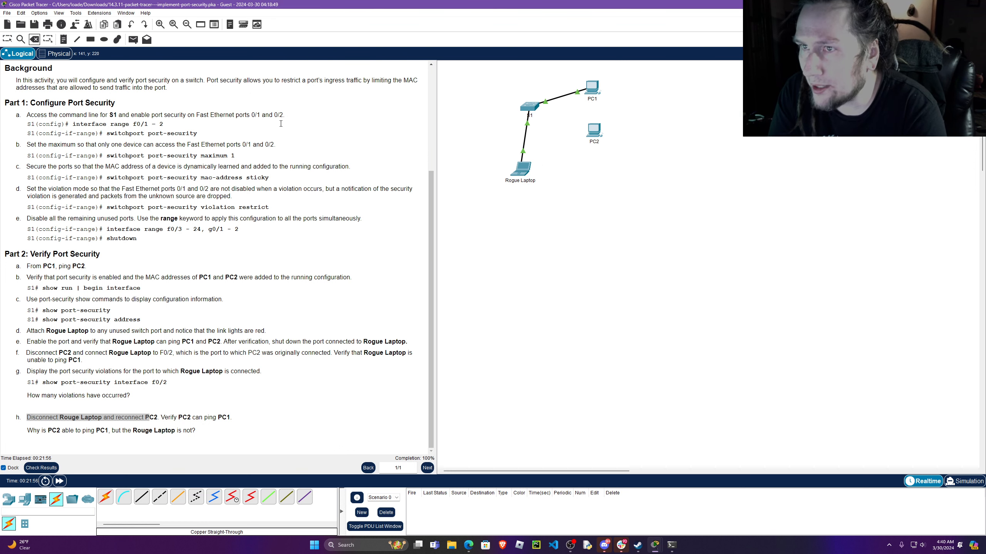
{"action": "left_click", "coordinate": [526, 131]}
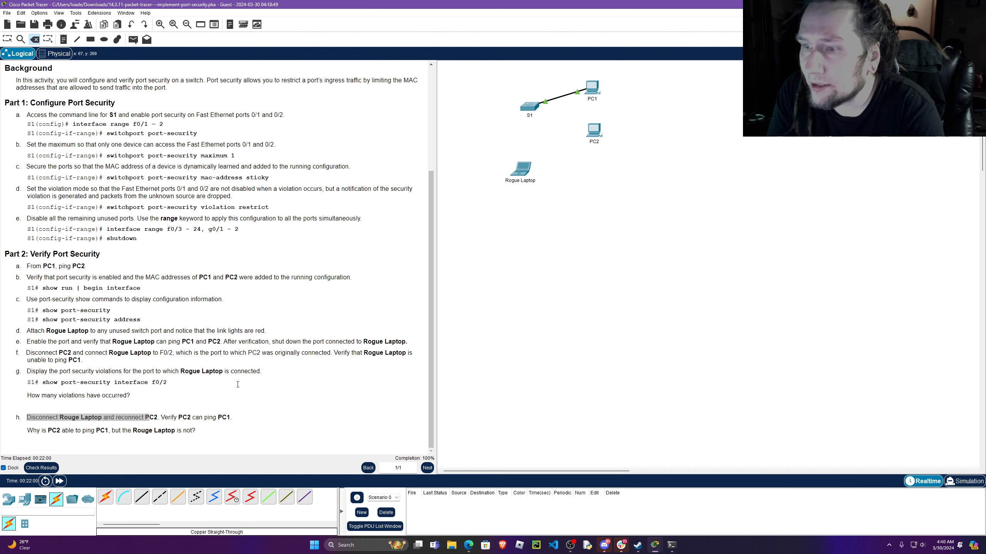
{"action": "left_click", "coordinate": [142, 497]}
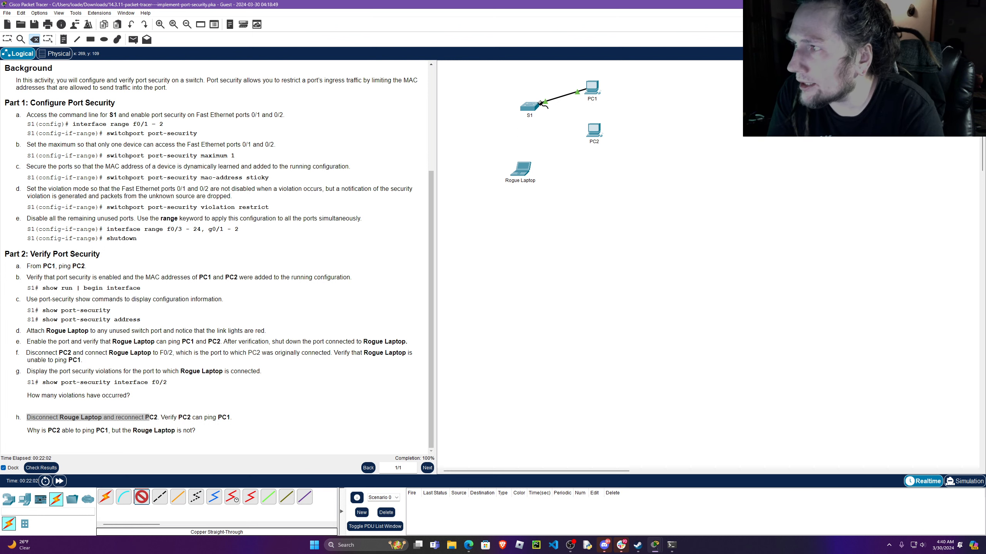
{"action": "left_click", "coordinate": [540, 103]}
{"action": "left_click", "coordinate": [555, 113]}
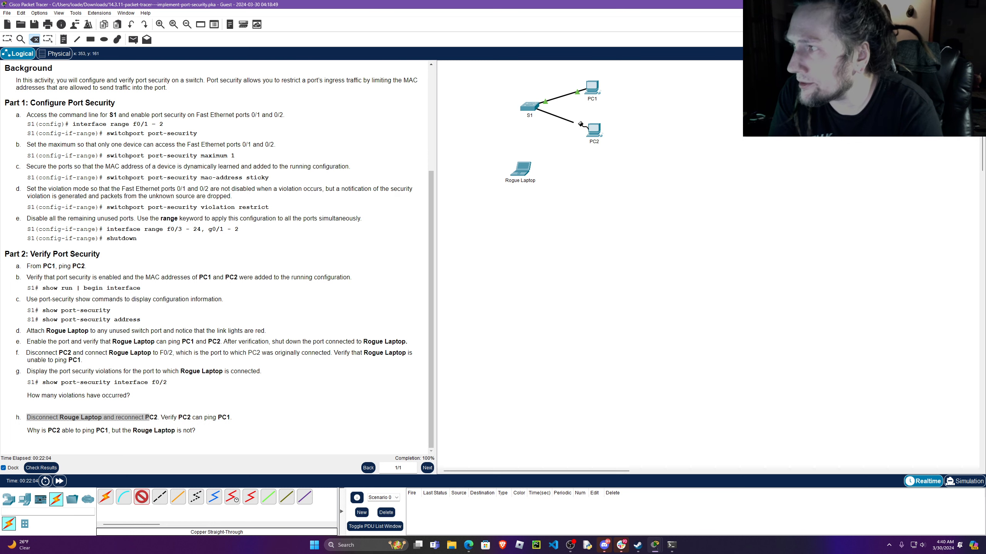
{"action": "left_click", "coordinate": [595, 131]}
{"action": "left_click", "coordinate": [629, 166]}
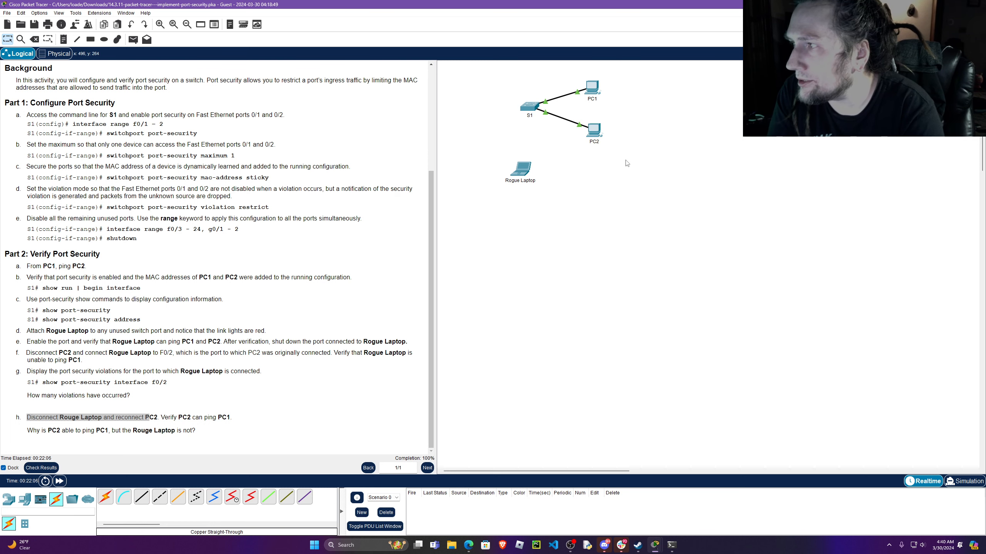
Open PC2's Command Prompt, keep its window on top, and ping PC1 at 10.10.10.10.
{"action": "left_click_drag", "start_coordinate": [595, 133], "coordinate": [598, 143]}
{"action": "left_click", "coordinate": [574, 285]}
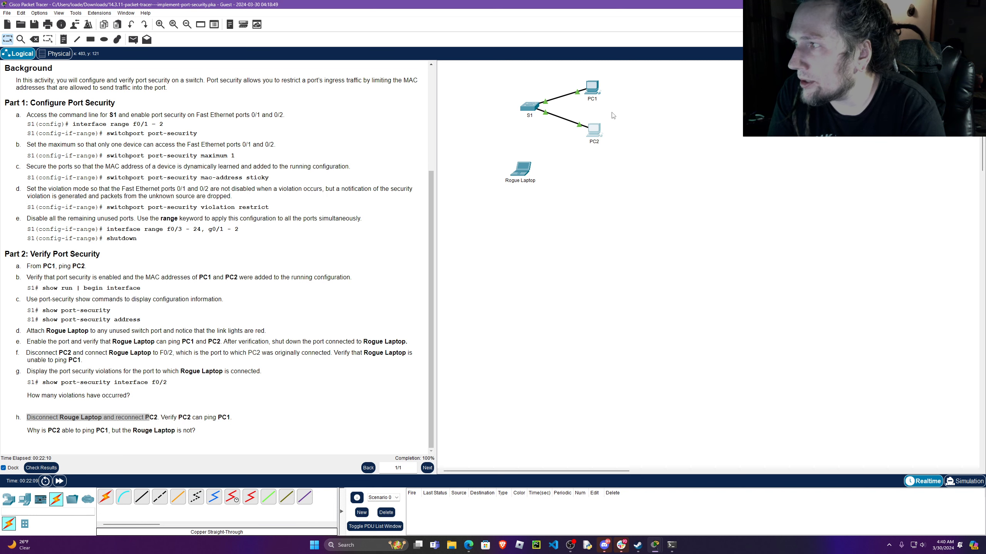
{"action": "left_click", "coordinate": [601, 129]}
{"action": "left_click", "coordinate": [450, 172]}
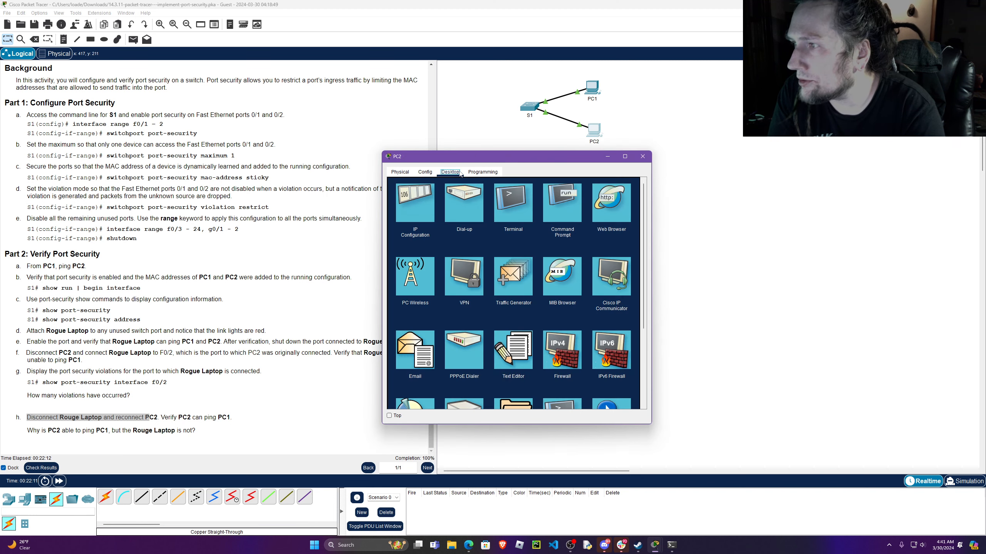
{"action": "left_click", "coordinate": [556, 202]}
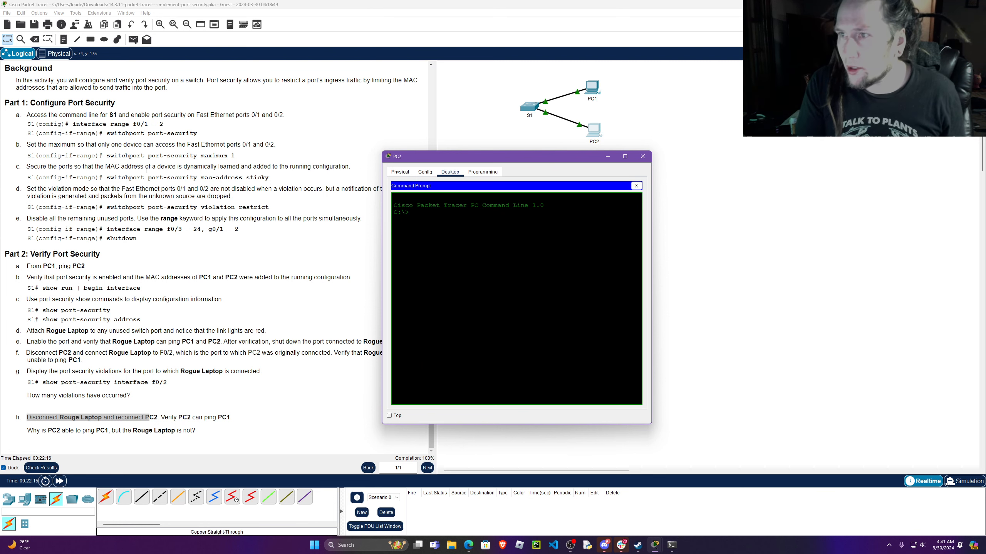
{"action": "scroll", "coordinate": [146, 170], "scroll_direction": "up", "scroll_amount": 4}
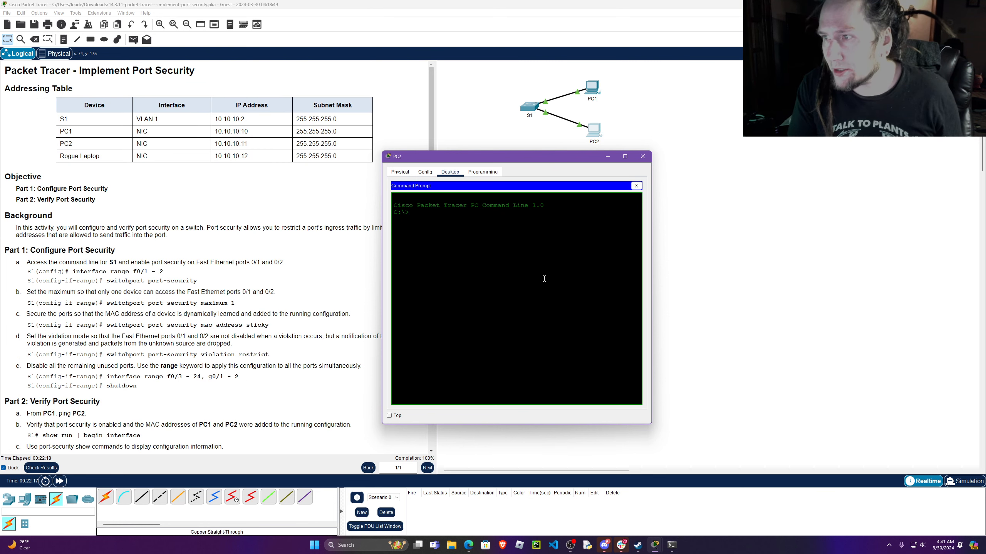
{"action": "type", "text": "ping 10.10.10.10"}
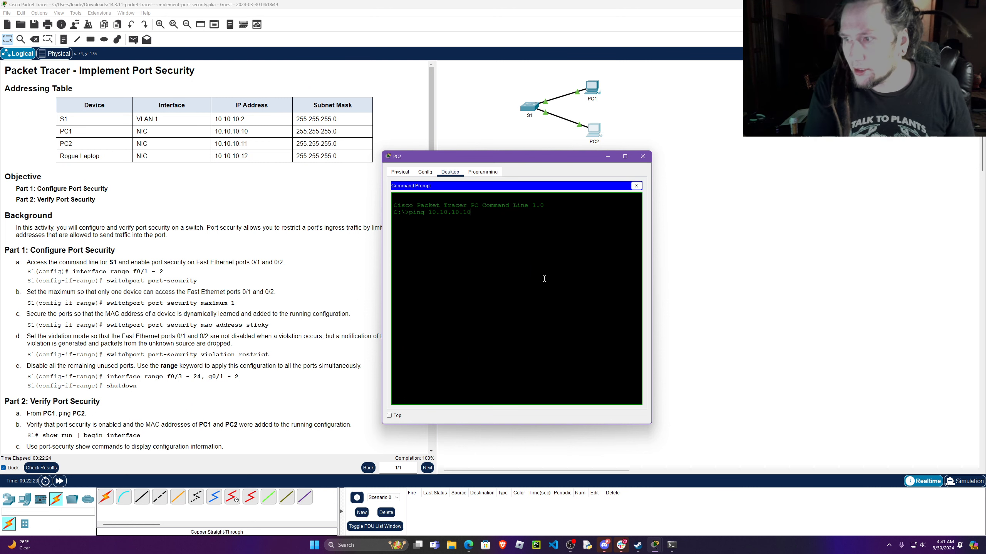
{"action": "left_click", "coordinate": [389, 416]}
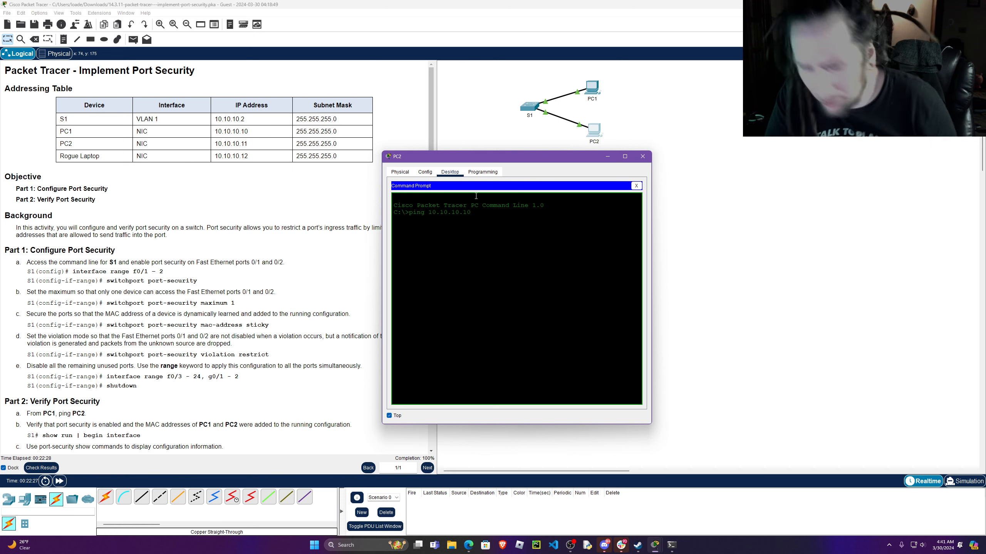
{"action": "key", "text": "Return"}
{"action": "left_click_drag", "start_coordinate": [544, 153], "coordinate": [594, 155]}
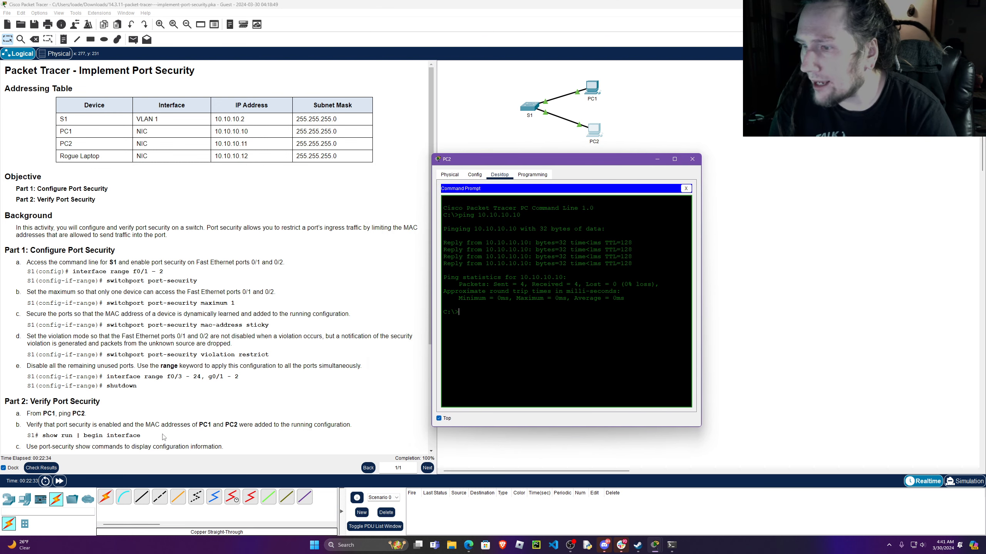
Review instruction h with PC2's ping window moved clear of the text, and close that window.
{"action": "scroll", "coordinate": [161, 349], "scroll_direction": "down", "scroll_amount": 4}
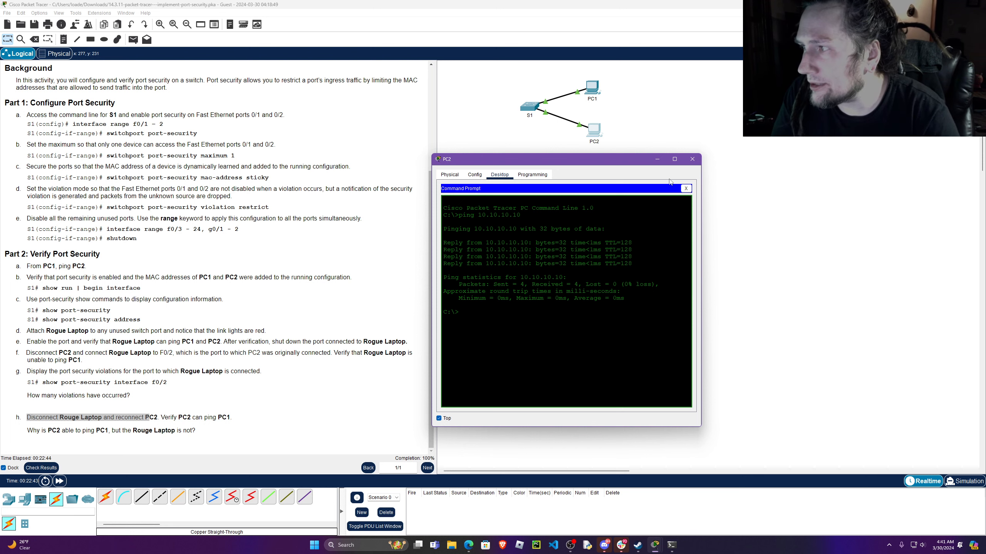
{"action": "left_click_drag", "start_coordinate": [589, 157], "coordinate": [746, 166]}
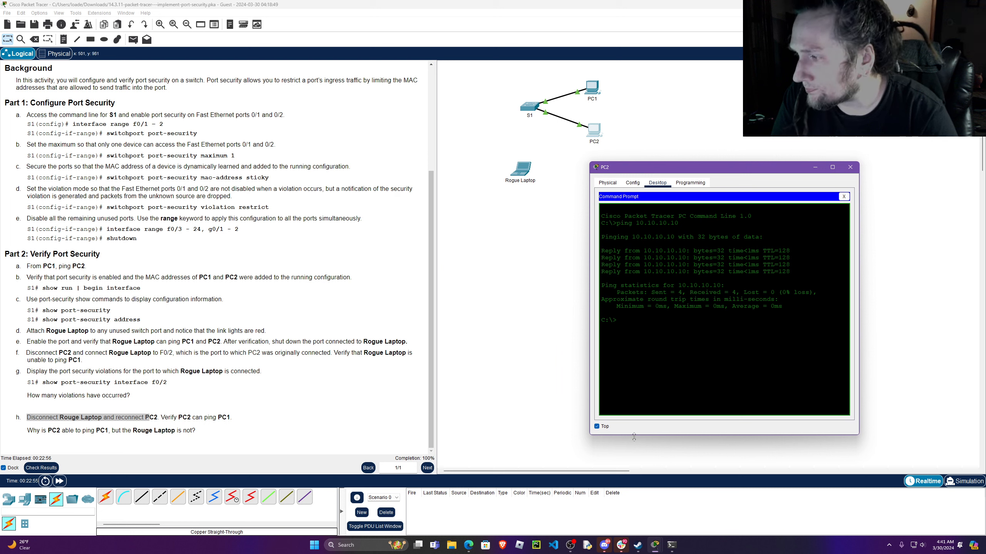
{"action": "left_click_drag", "start_coordinate": [636, 438], "coordinate": [635, 450]}
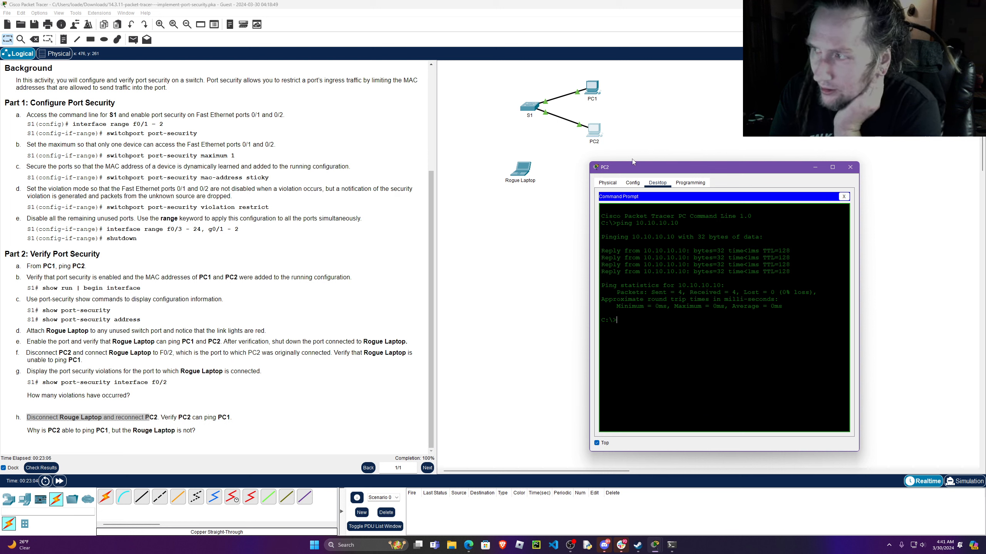
{"action": "left_click_drag", "start_coordinate": [747, 166], "coordinate": [701, 160]}
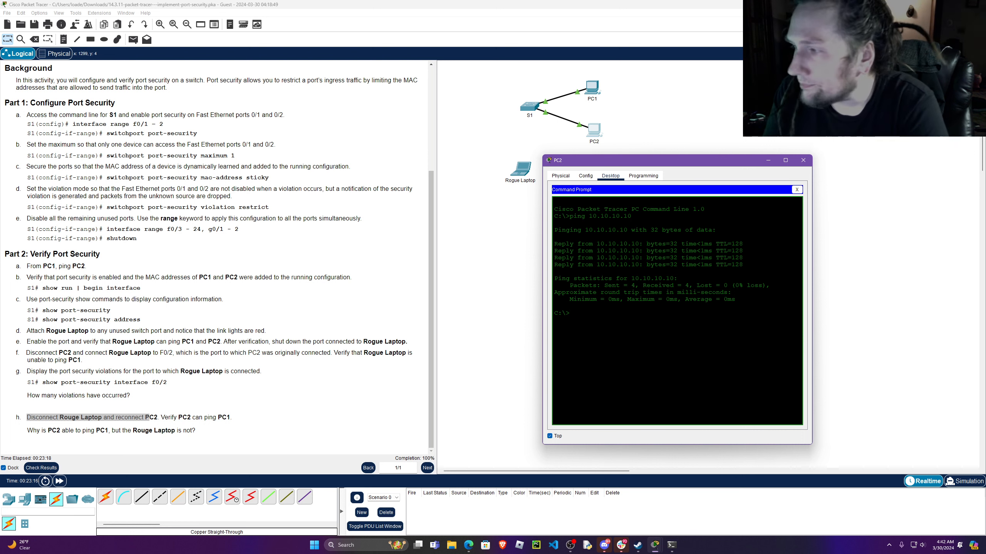
{"action": "left_click", "coordinate": [803, 160]}
Open S1's command line and run show run | begin interface to list the interface configuration.
{"action": "left_click", "coordinate": [529, 107]}
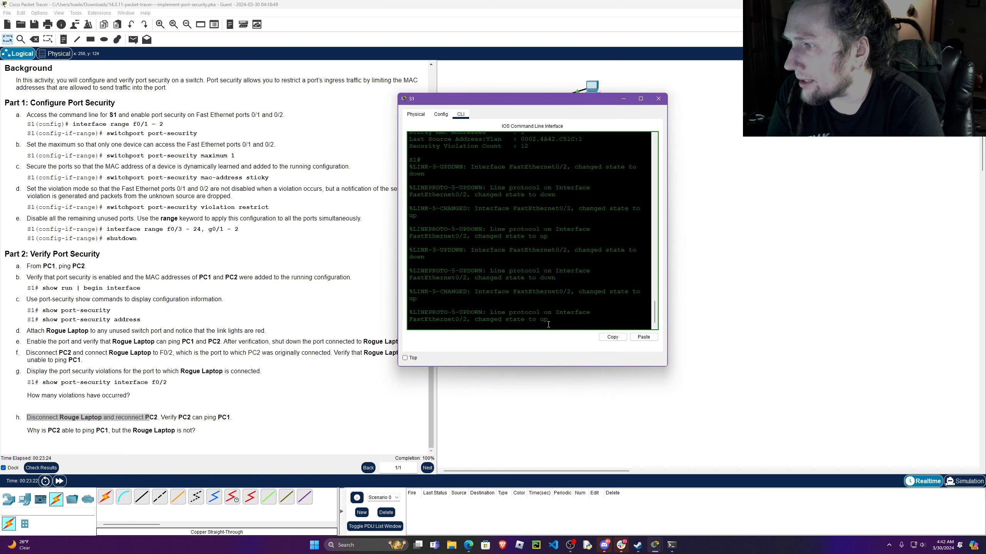
{"action": "key", "text": "Return"}
{"action": "key", "text": "Return"}
{"action": "key", "text": "Return"}
{"action": "key", "text": "Return"}
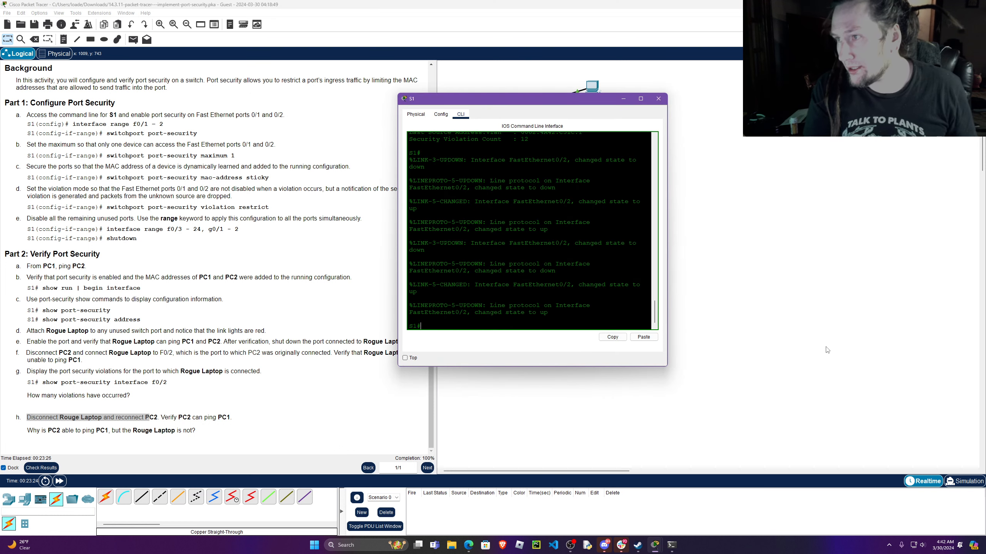
{"action": "key", "text": "Return"}
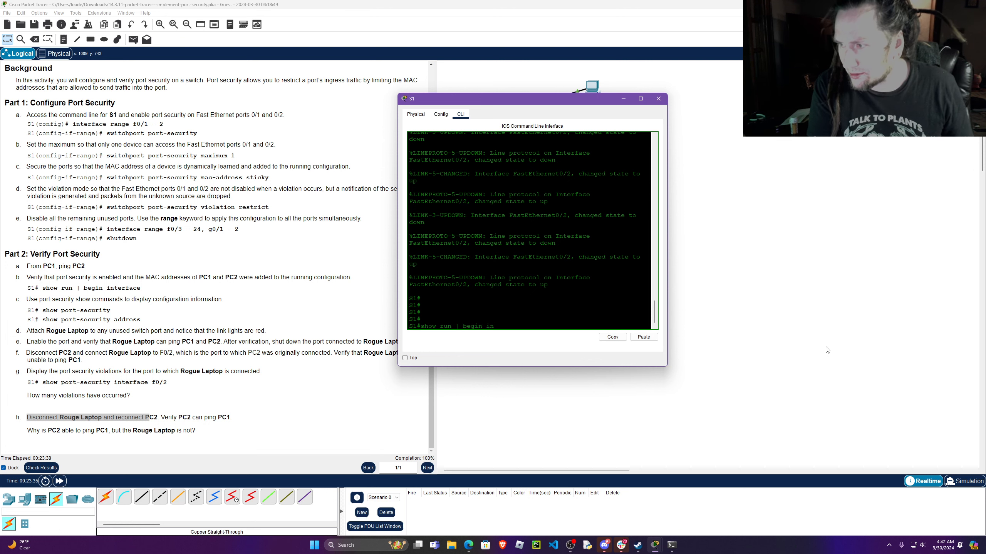
{"action": "key", "text": "Return"}
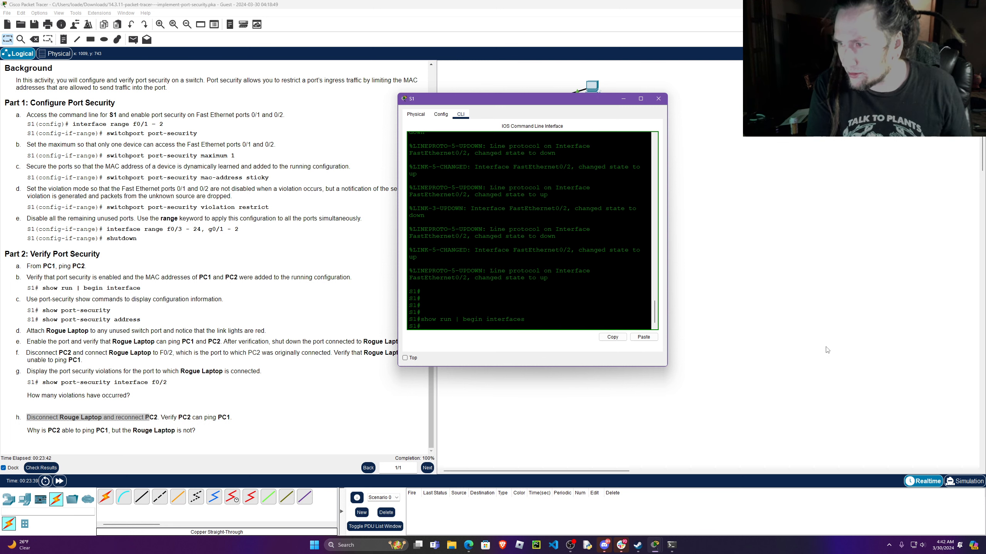
{"action": "key", "text": "Up"}
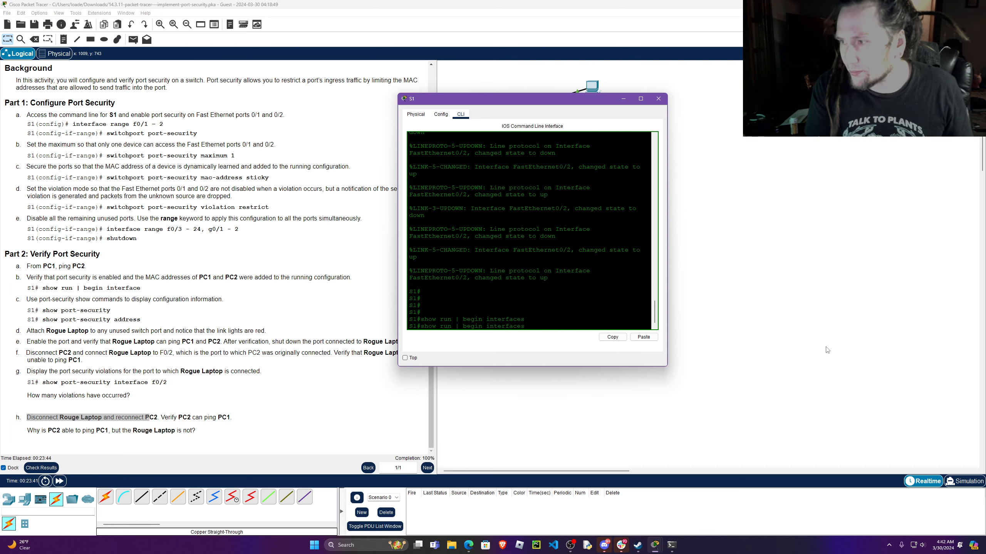
{"action": "key", "text": "Return"}
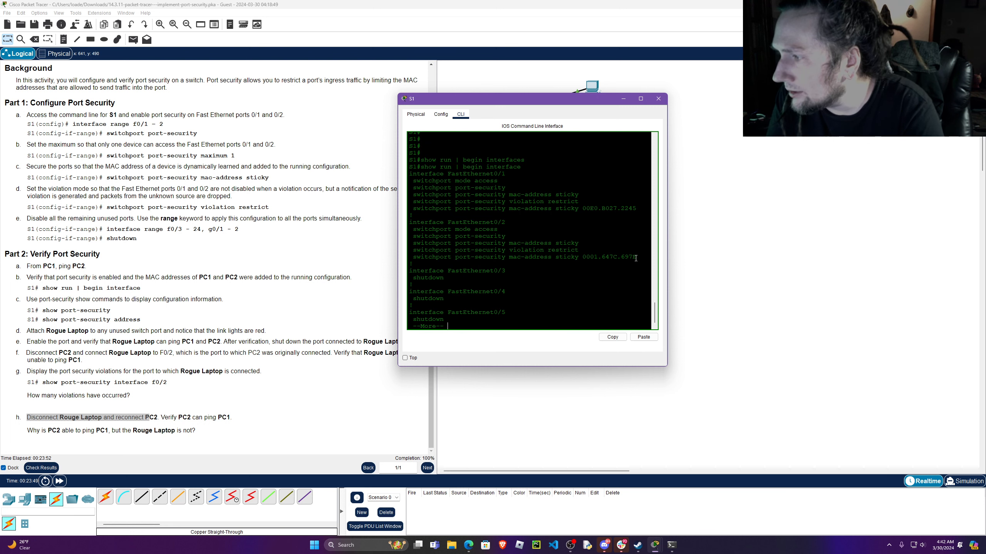
Highlight the sticky MAC address lines of FastEthernet0/2 and FastEthernet0/1, keeping S1's window on top and clear of the topology.
{"action": "left_click_drag", "start_coordinate": [633, 256], "coordinate": [439, 258]}
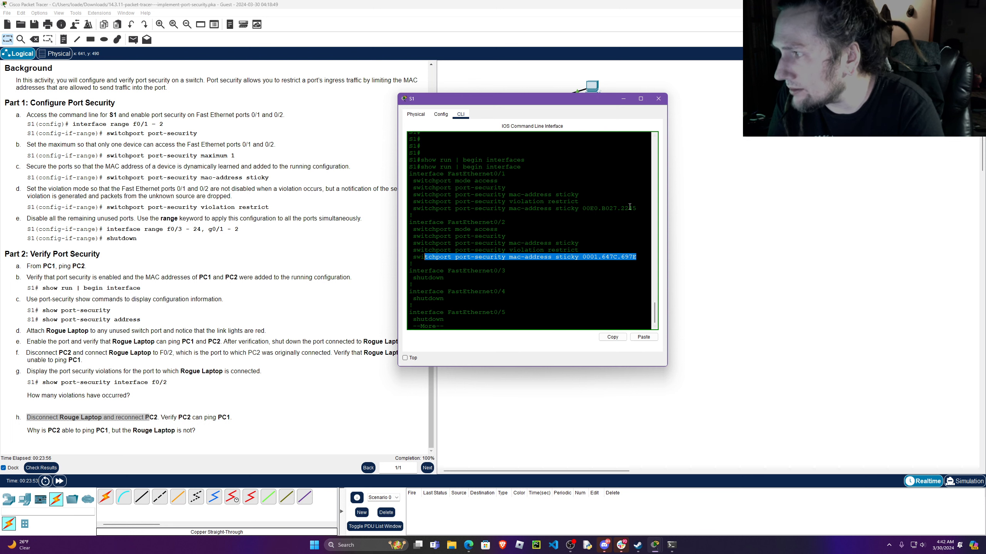
{"action": "left_click_drag", "start_coordinate": [638, 208], "coordinate": [423, 207]}
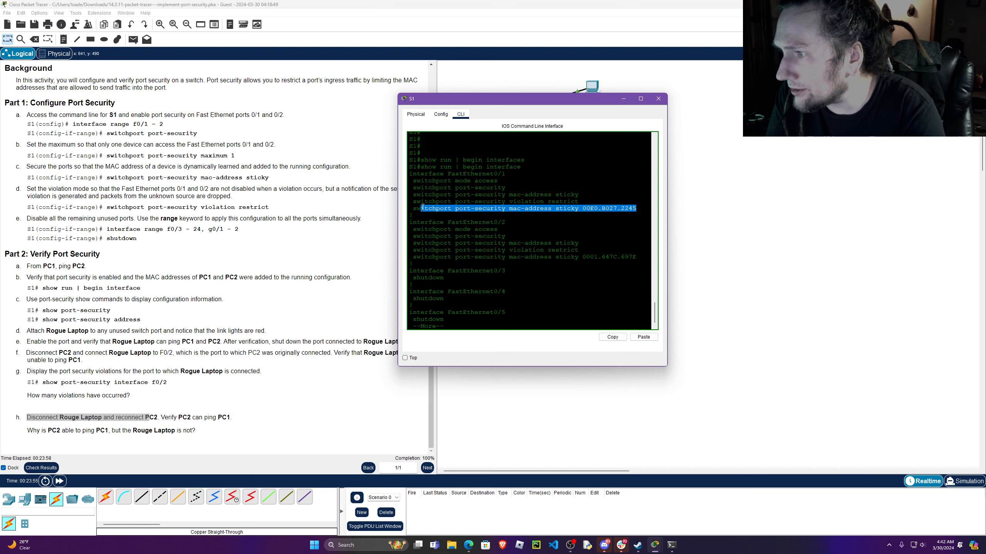
{"action": "left_click", "coordinate": [405, 358]}
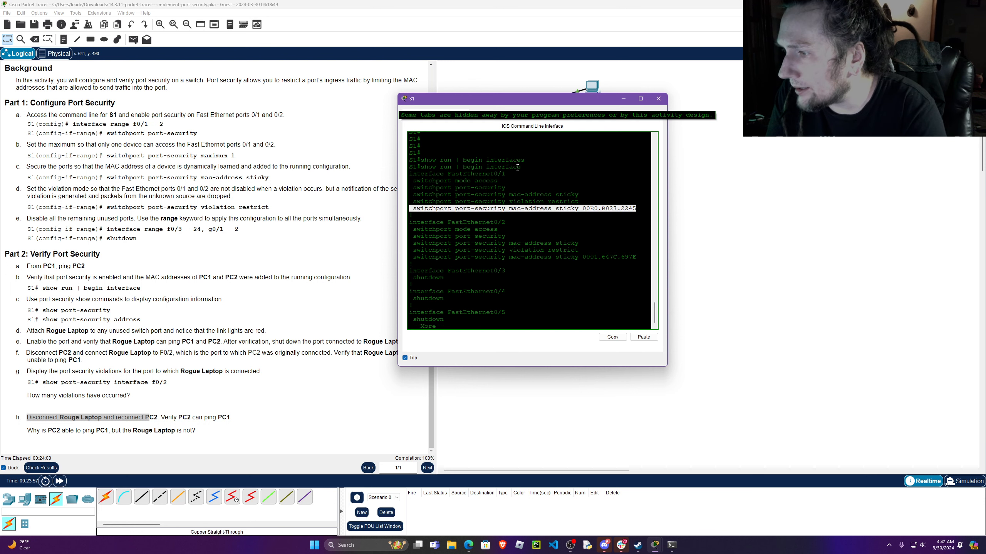
{"action": "left_click_drag", "start_coordinate": [555, 102], "coordinate": [746, 169]}
{"action": "left_click_drag", "start_coordinate": [832, 324], "coordinate": [603, 324]}
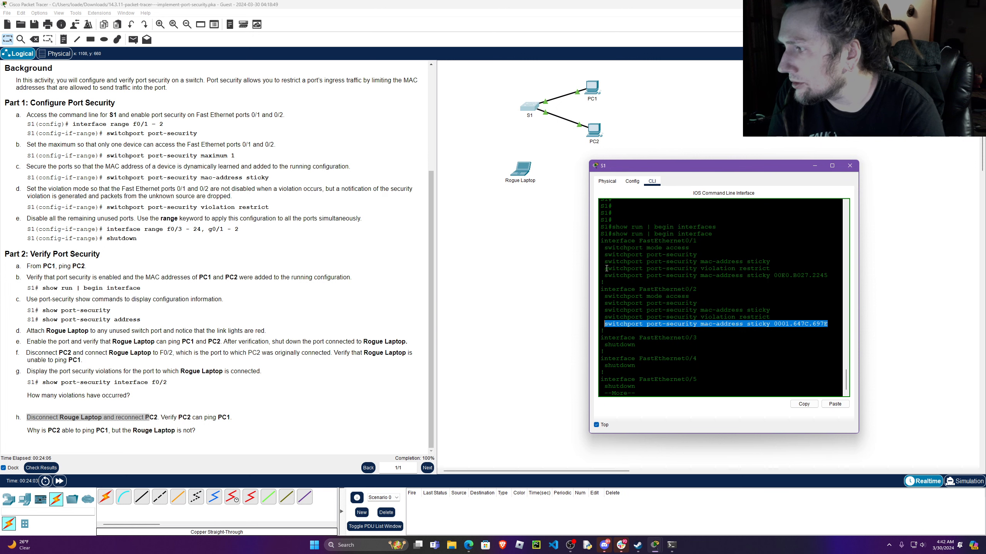
Open Rogue Laptop's Command Prompt beside S1's window, keep it on top, and run ipconfig /all.
{"action": "left_click", "coordinate": [518, 167]}
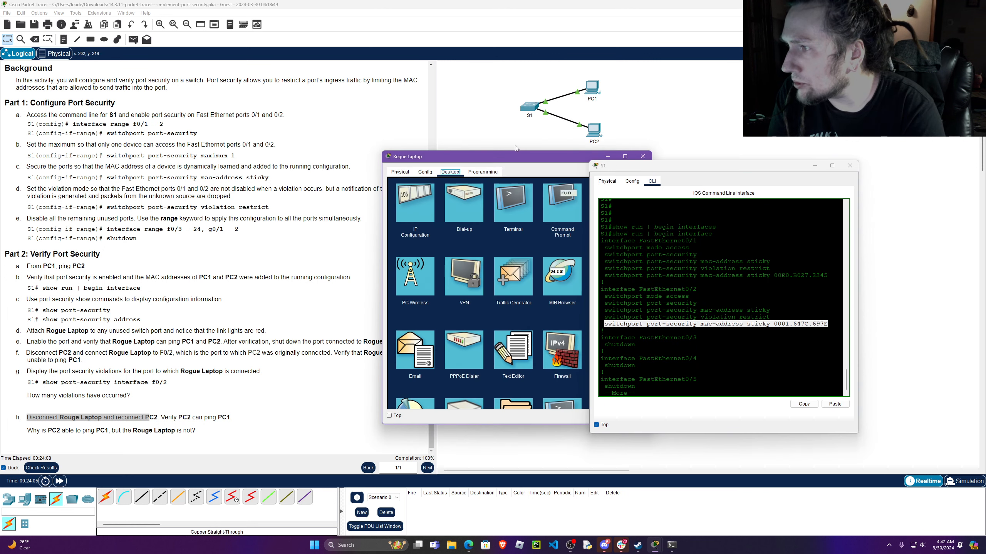
{"action": "left_click_drag", "start_coordinate": [511, 163], "coordinate": [290, 124]}
{"action": "left_click", "coordinate": [341, 162]}
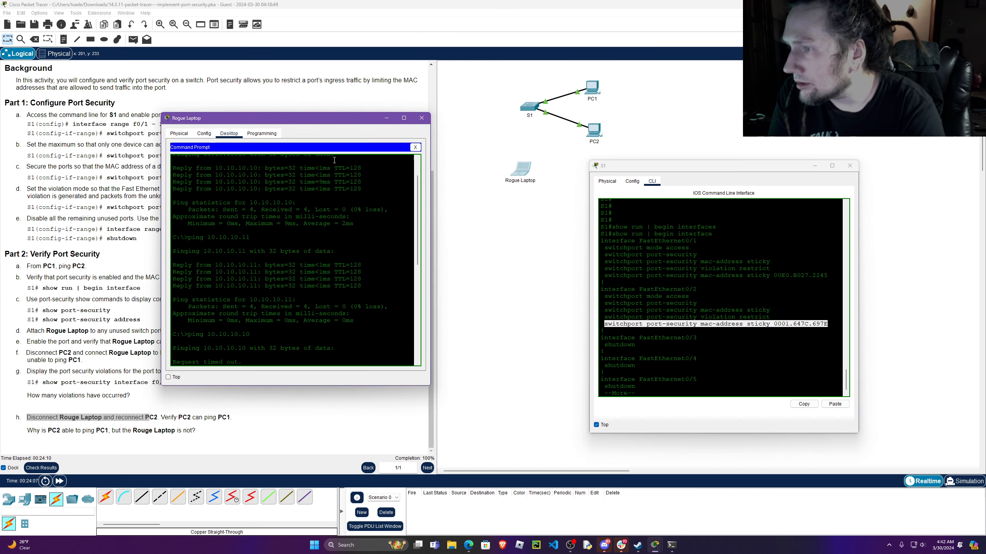
{"action": "scroll", "coordinate": [262, 351], "scroll_direction": "down", "scroll_amount": 10}
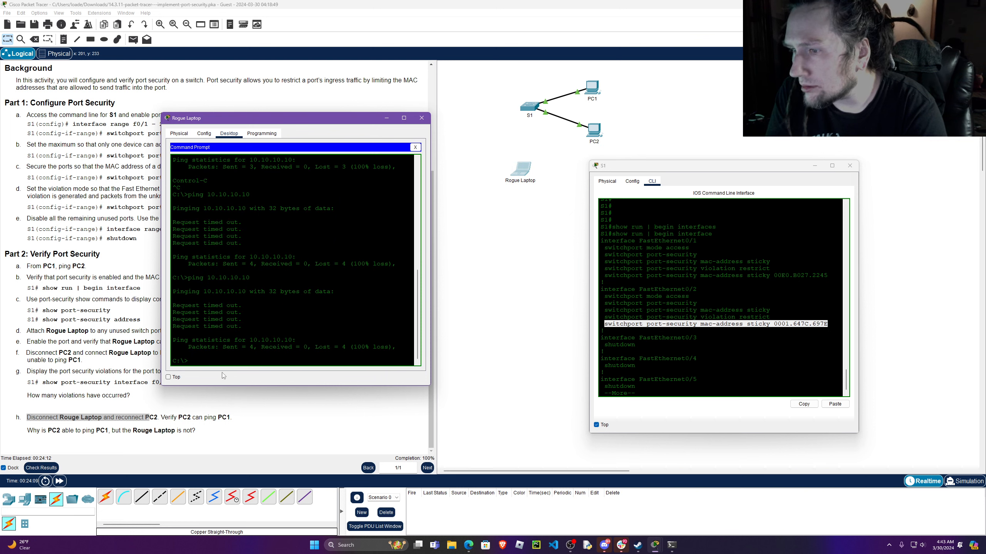
{"action": "left_click", "coordinate": [168, 377]}
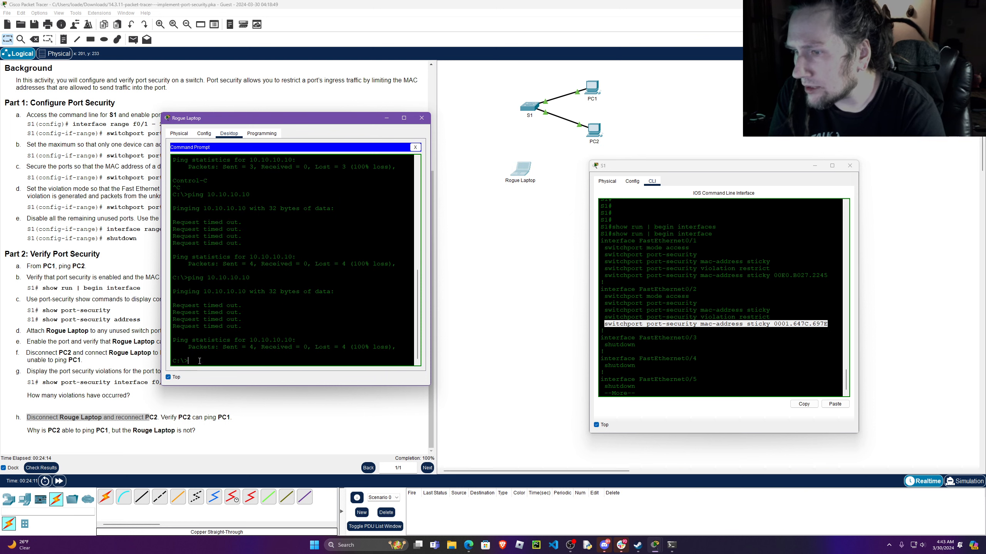
{"action": "type", "text": "pconfig"}
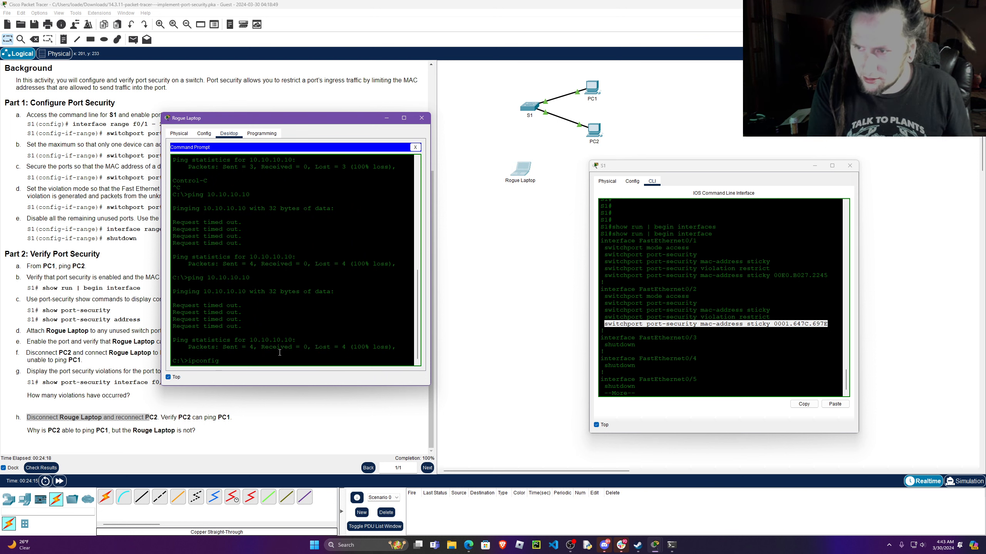
{"action": "type", "text": " /all"}
{"action": "key", "text": "Return"}
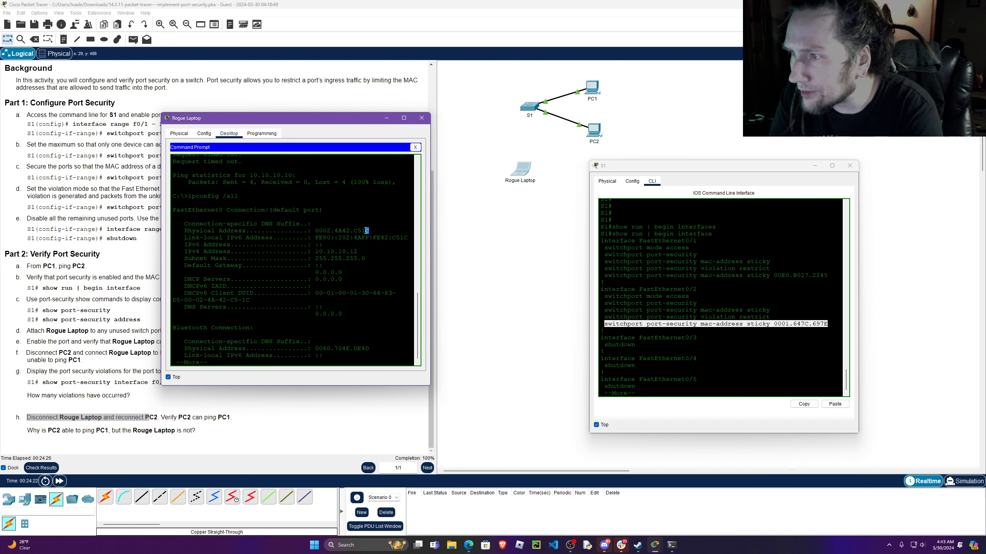
Highlight Rogue Laptop's FastEthernet0 physical address, and close the Rogue Laptop and S1 windows.
{"action": "left_click_drag", "start_coordinate": [368, 230], "coordinate": [315, 231]}
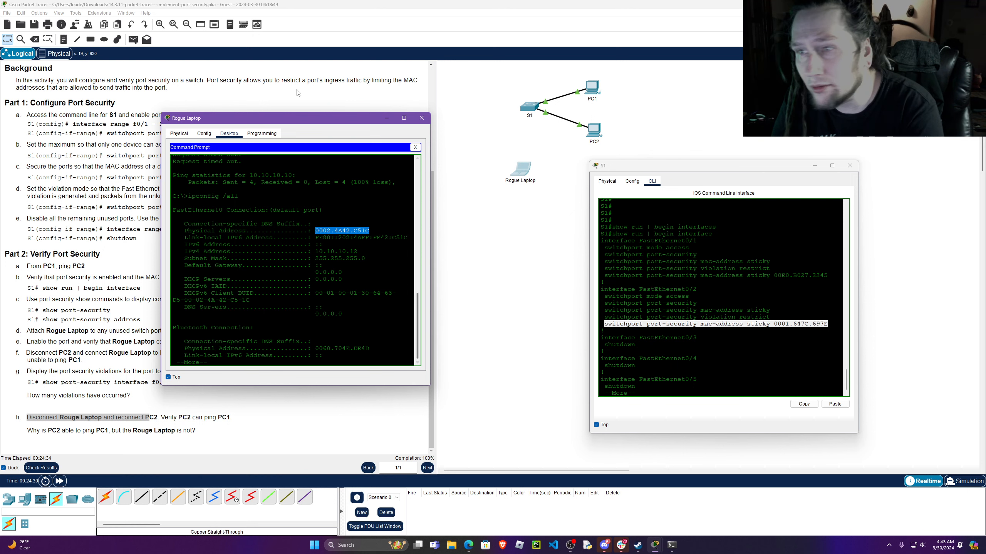
{"action": "left_click", "coordinate": [419, 122]}
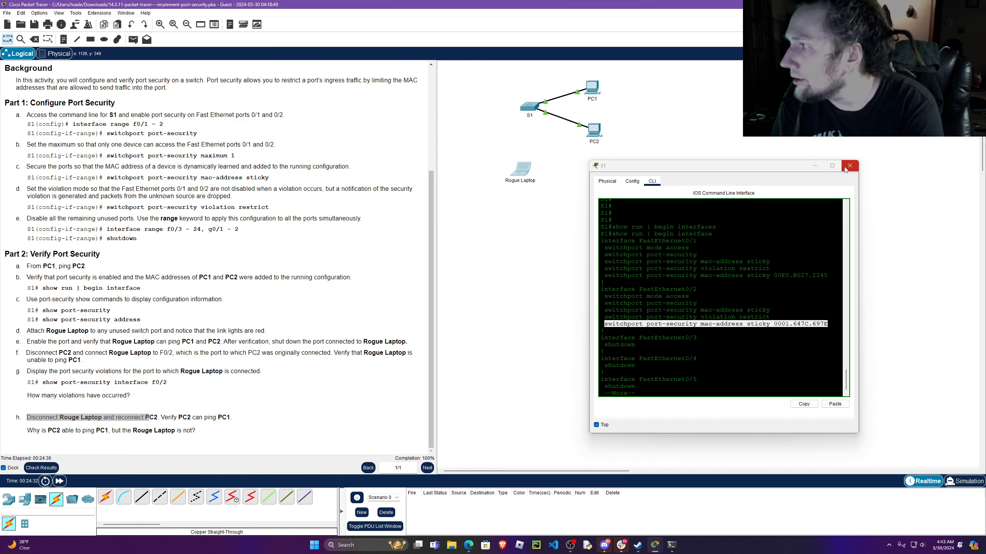
{"action": "left_click", "coordinate": [850, 169]}
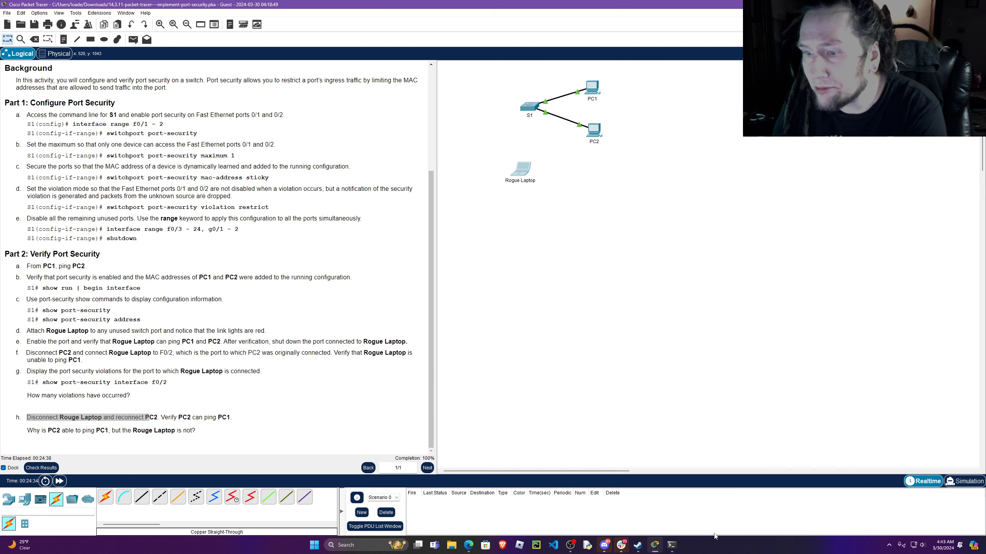